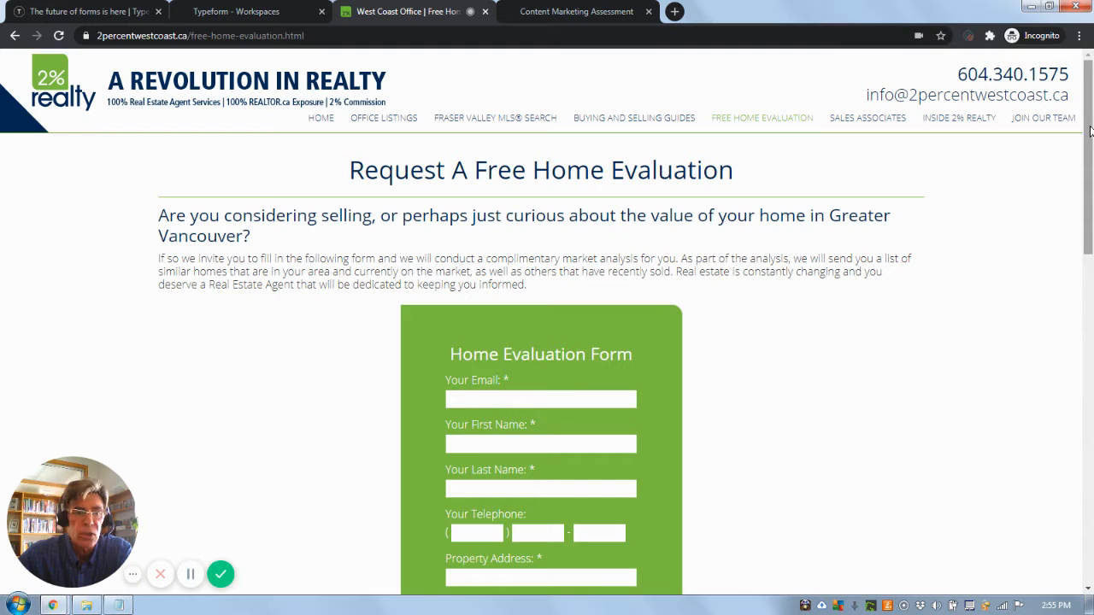
# - Review the fields of the Home Evaluation Form on the 2% Realty page
pyautogui.moveTo(1089, 130); pyautogui.dragTo(1087, 243)
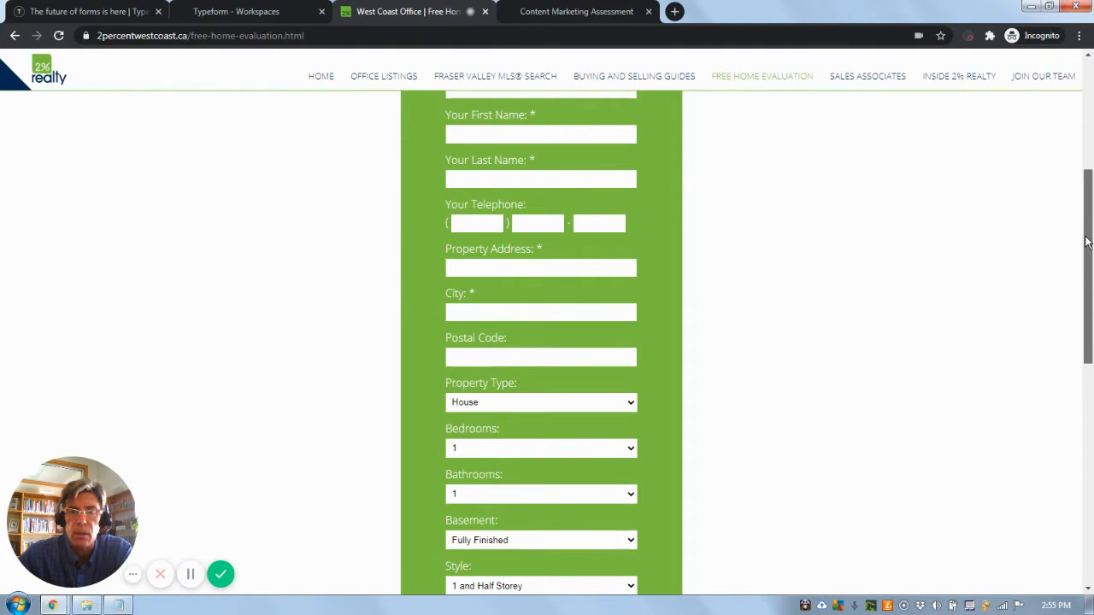
pyautogui.moveTo(1087, 243); pyautogui.dragTo(1091, 113)
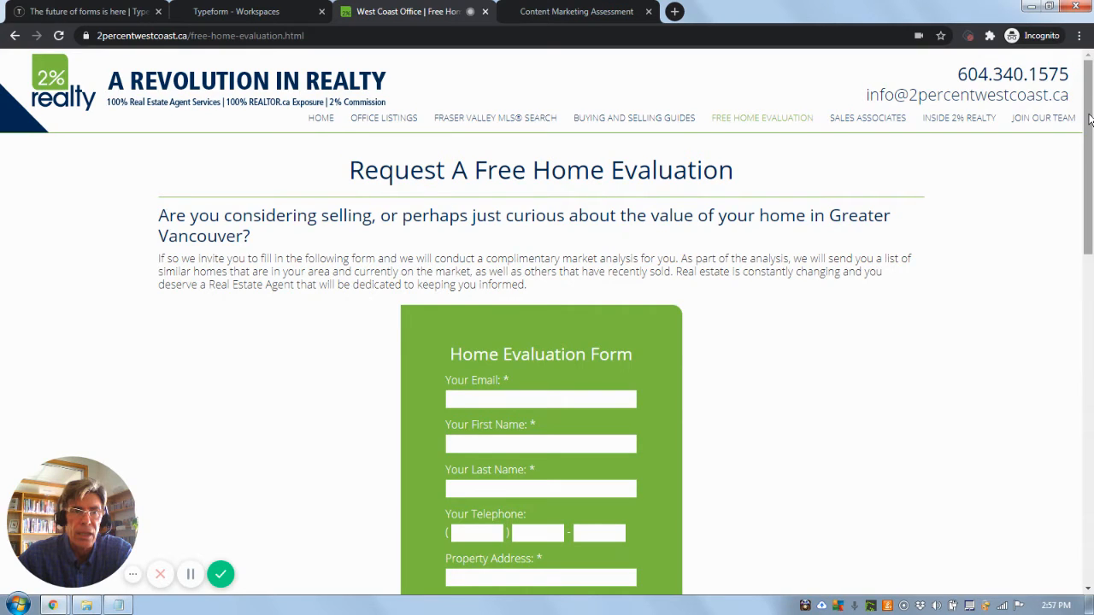
pyautogui.moveTo(1089, 118); pyautogui.dragTo(1084, 195)
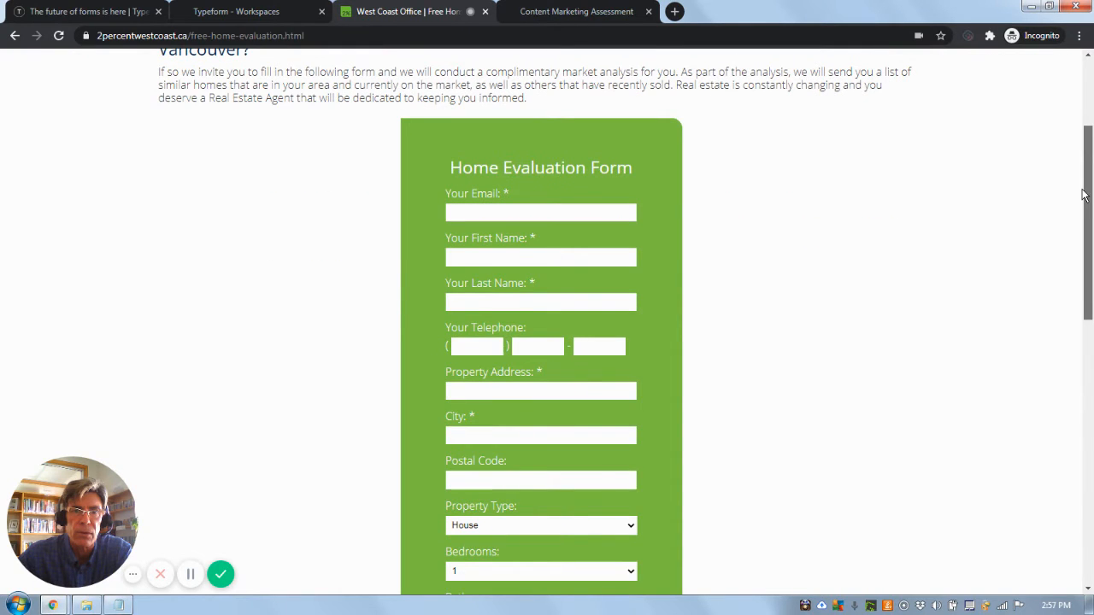
pyautogui.moveTo(1084, 195); pyautogui.dragTo(1089, 109)
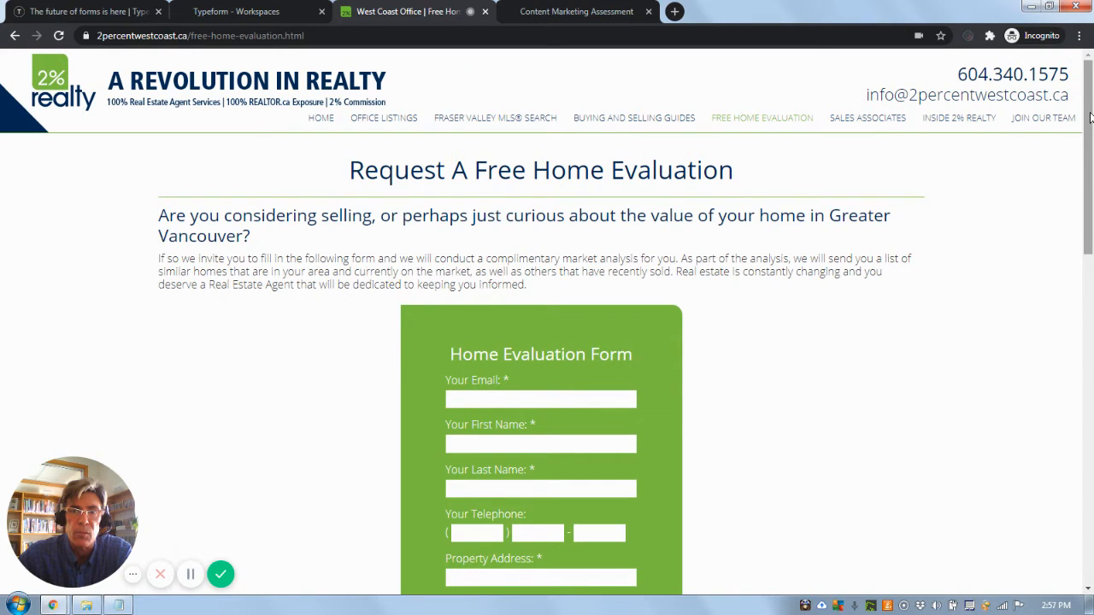
pyautogui.moveTo(1089, 117)
pyautogui.mouseDown()
pyautogui.moveTo(1083, 323)
pyautogui.moveTo(1090, 101)
pyautogui.mouseUp()
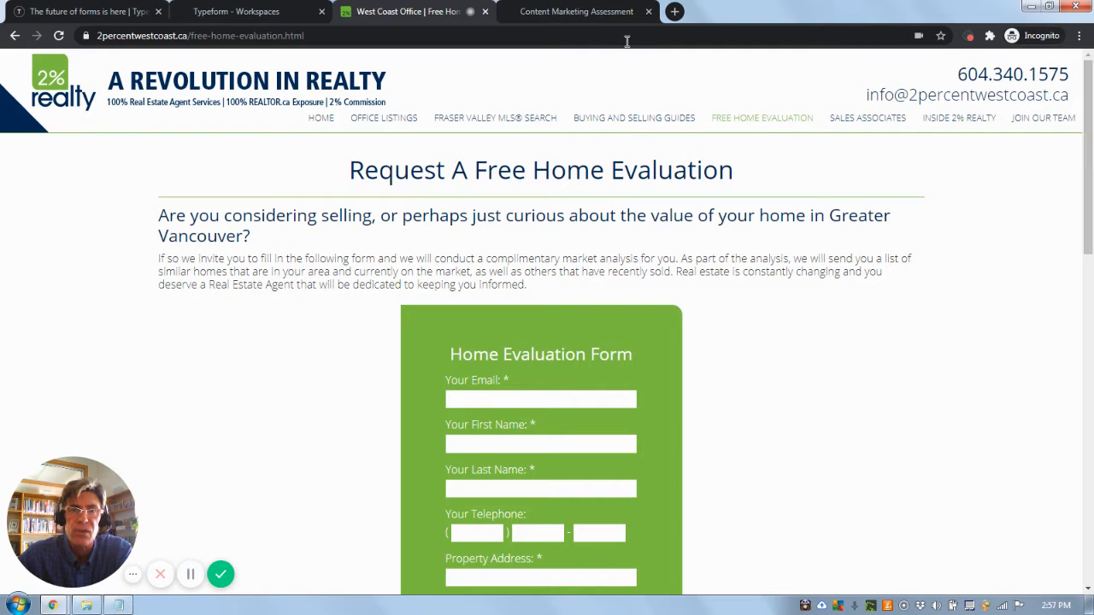
# - Switch to the Content Marketing Assessment typeform, start it, and answer the opening question with the respondent's first name
pyautogui.click(564, 12)
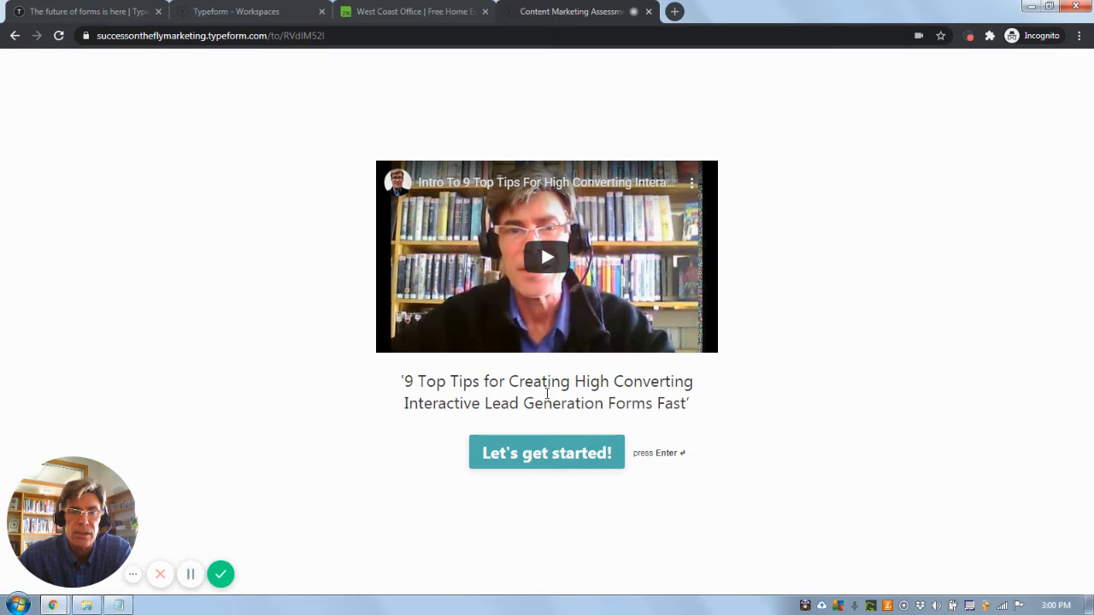
pyautogui.click(568, 468)
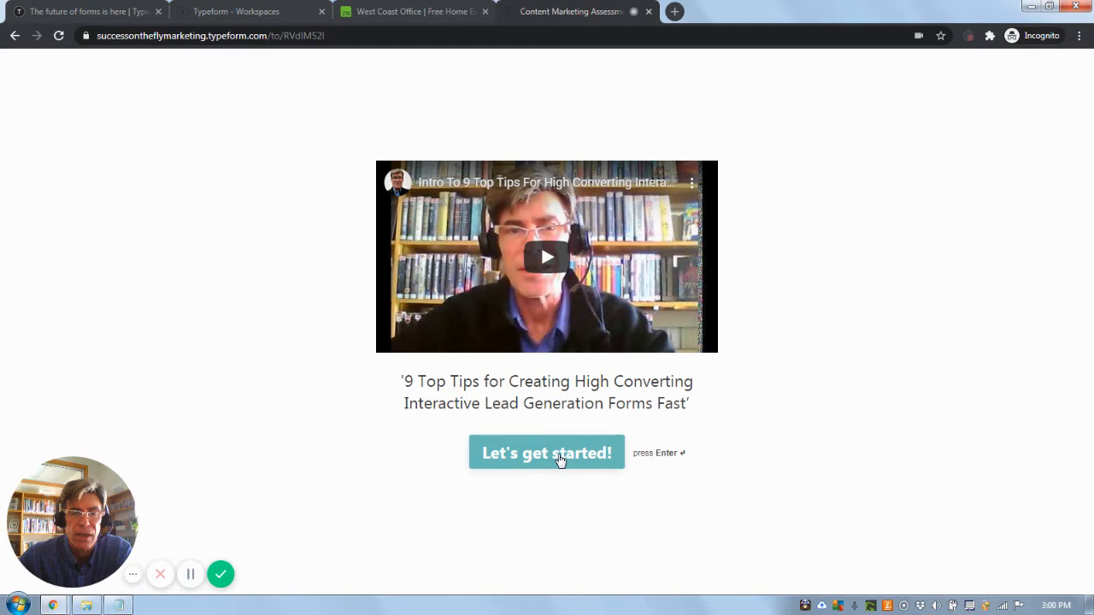
pyautogui.click(558, 457)
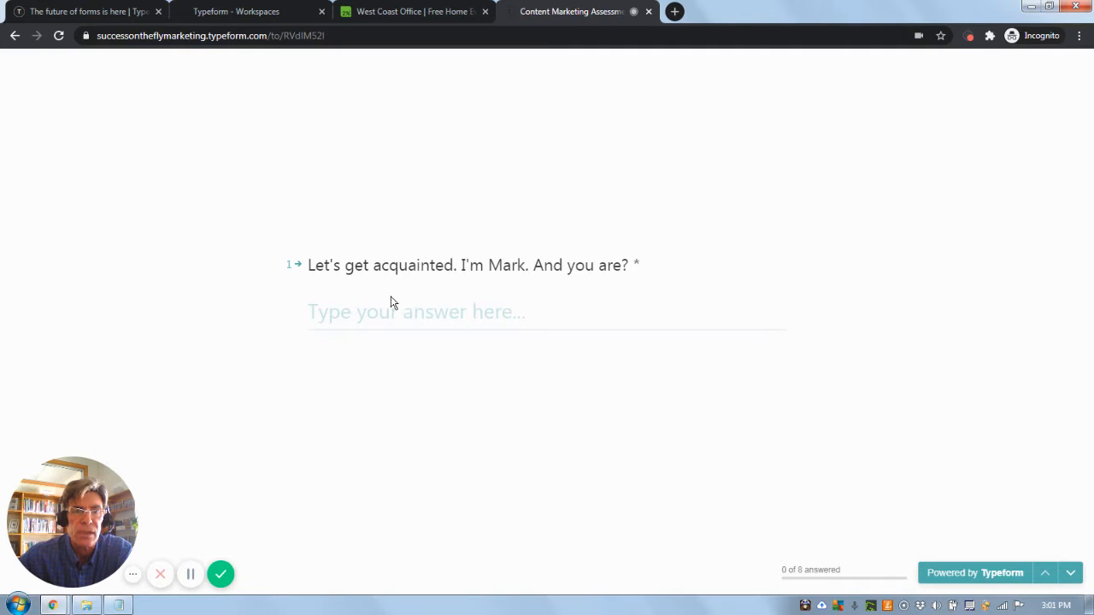
pyautogui.click(491, 314)
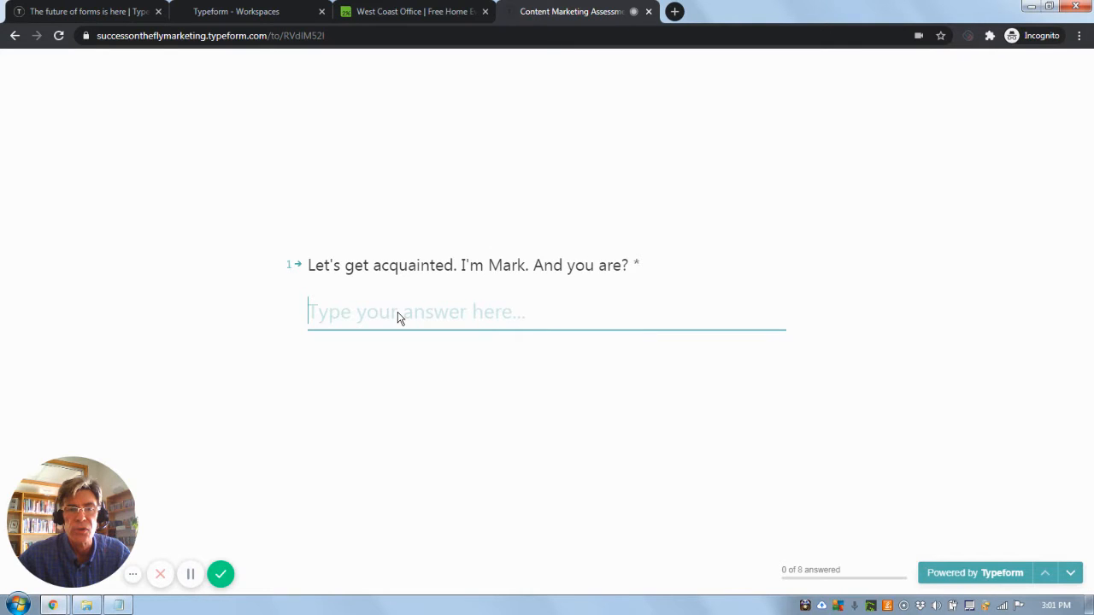
pyautogui.write('Mark')
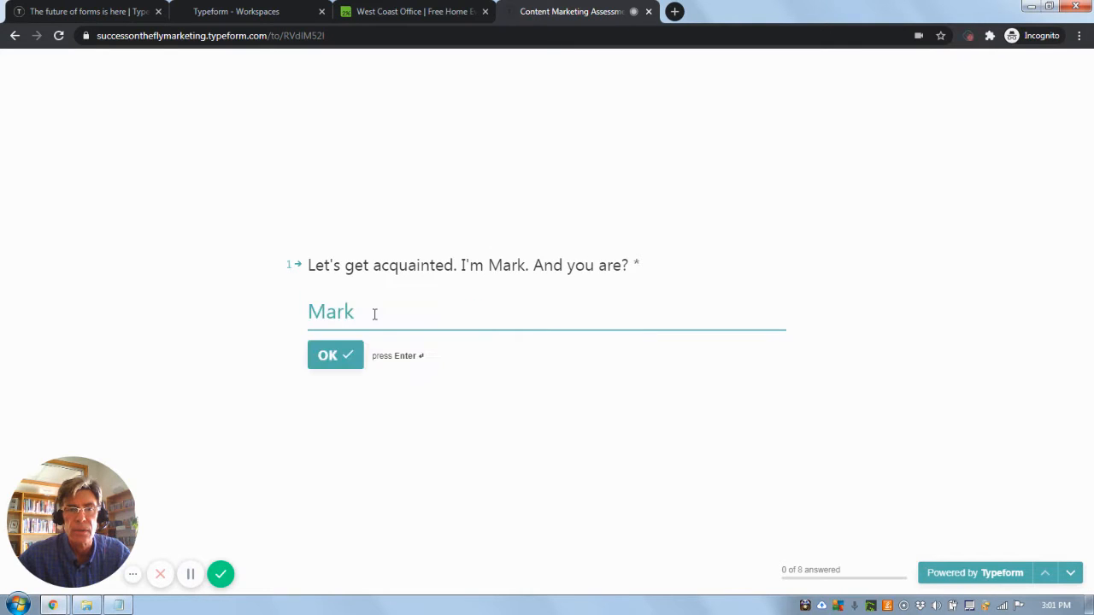
pyautogui.click(334, 358)
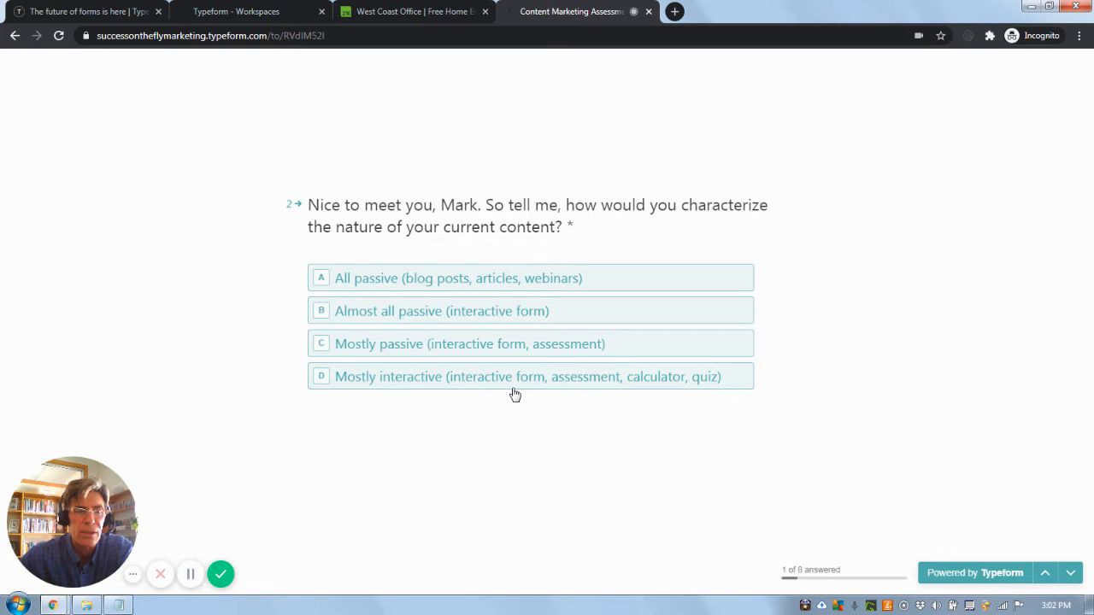
# - Answer All passive for current content, Get sales for the main goal, and 5 for its effectiveness
pyautogui.press('a')
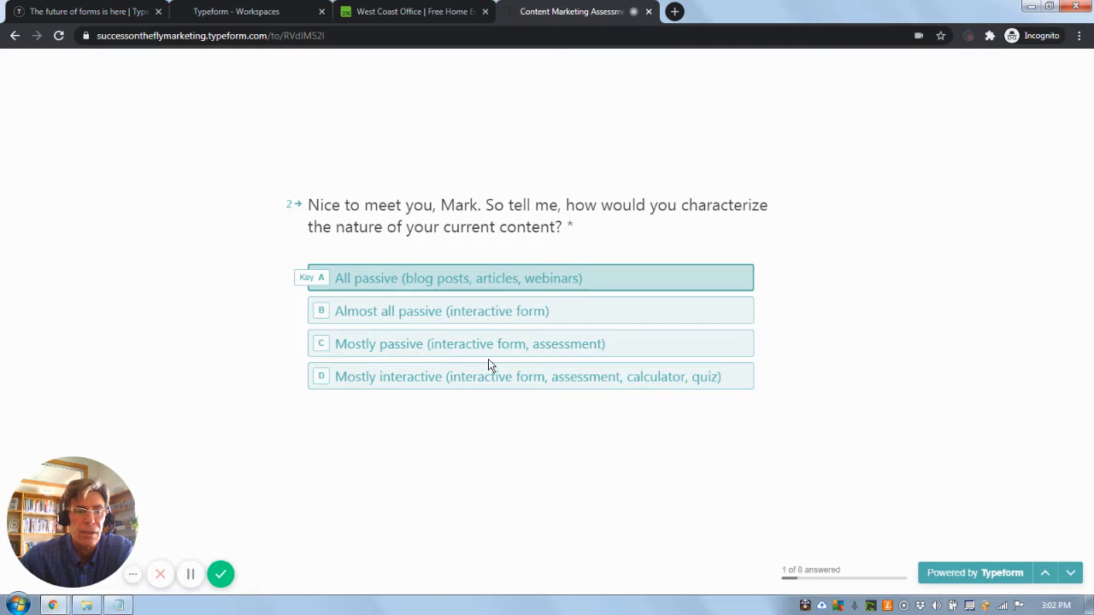
pyautogui.click(485, 284)
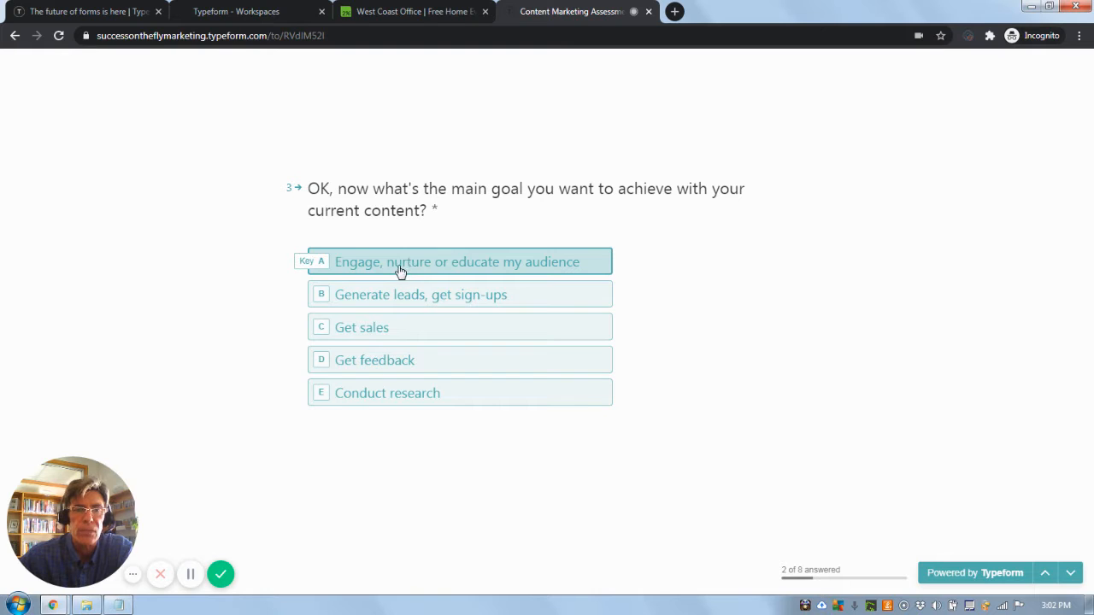
pyautogui.click(373, 333)
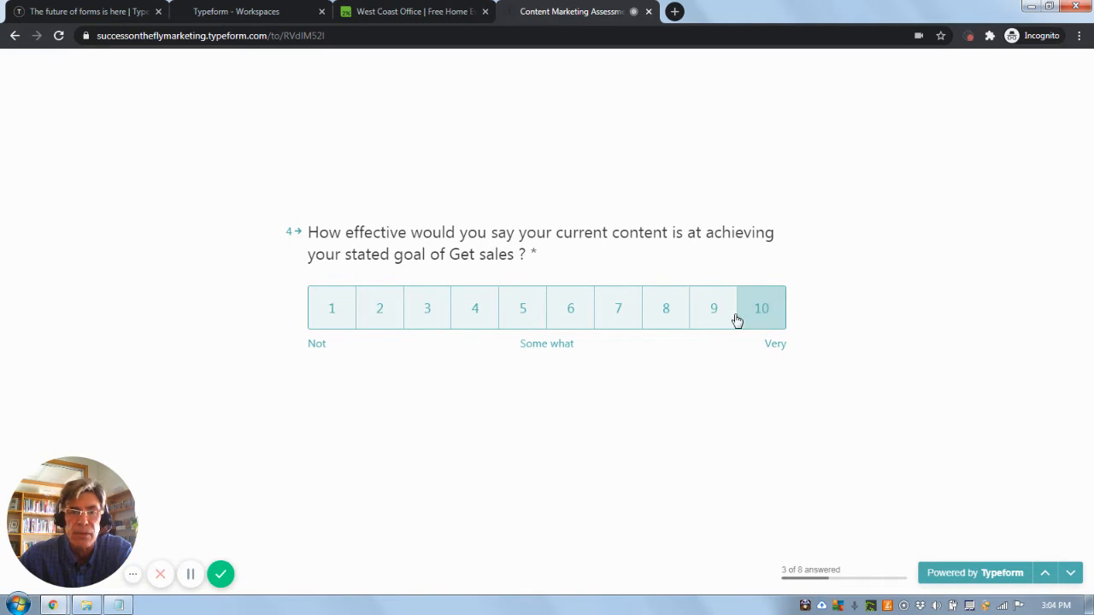
pyautogui.click(529, 321)
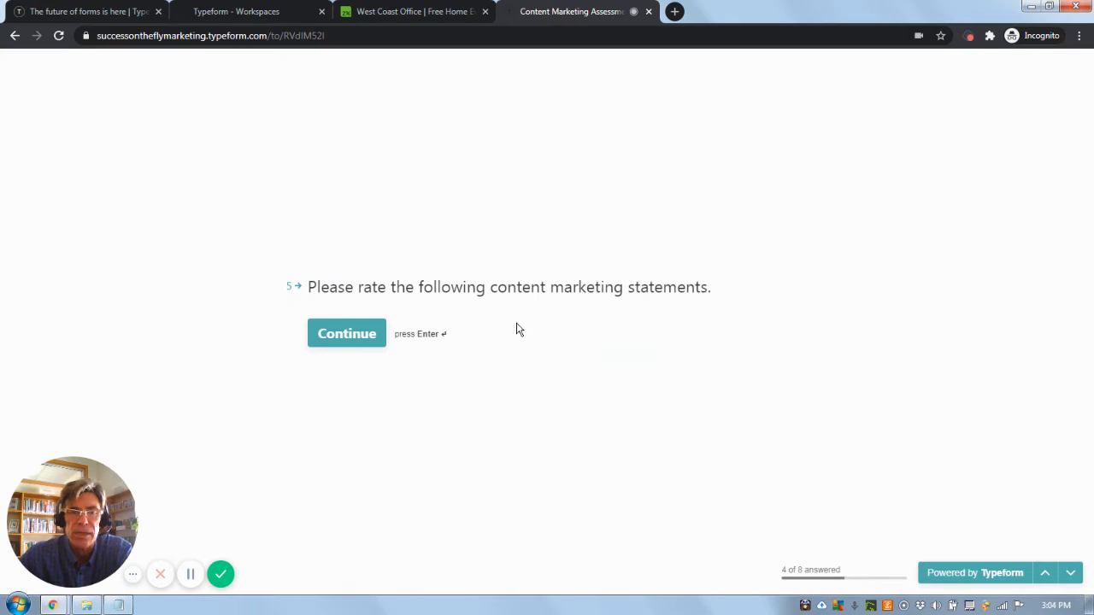
# - Rate the content marketing statements 1 for time to learn, 5 for budget, and 5 for executive buy-in
pyautogui.click(359, 341)
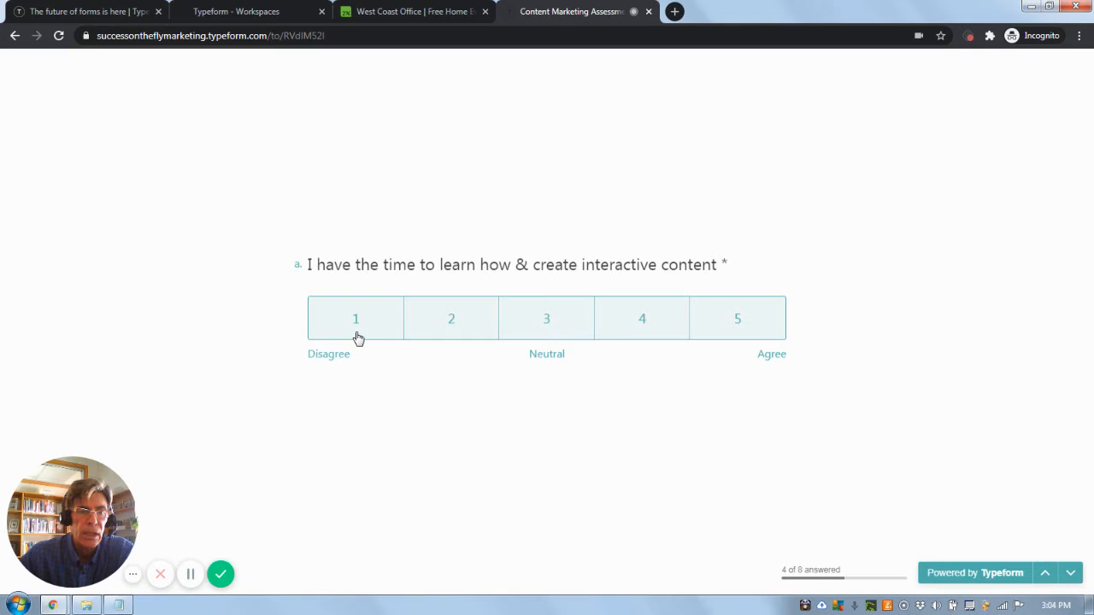
pyautogui.click(358, 339)
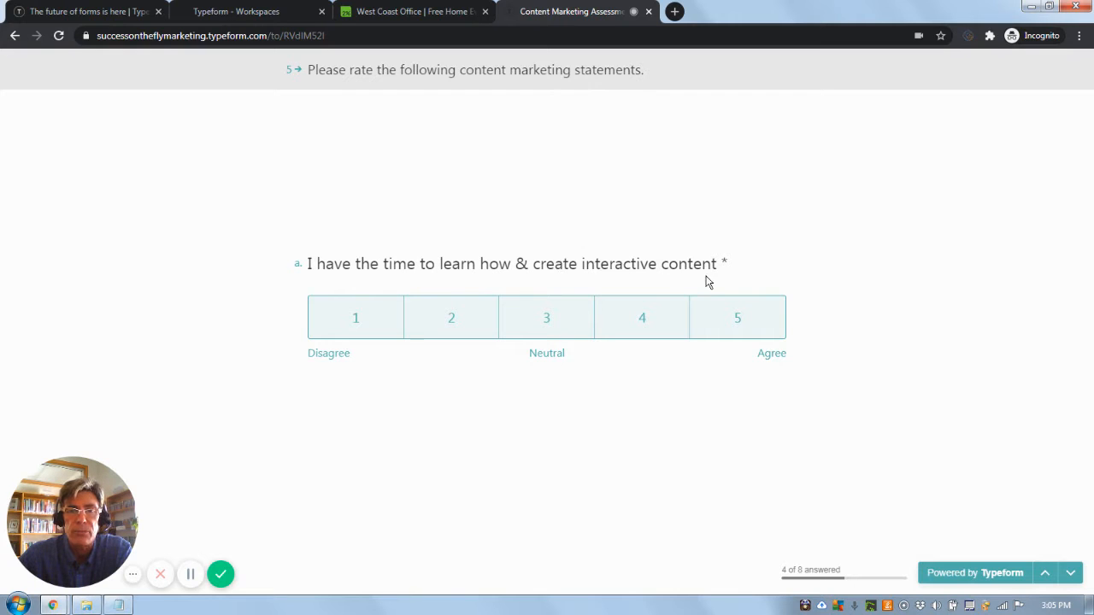
pyautogui.click(352, 329)
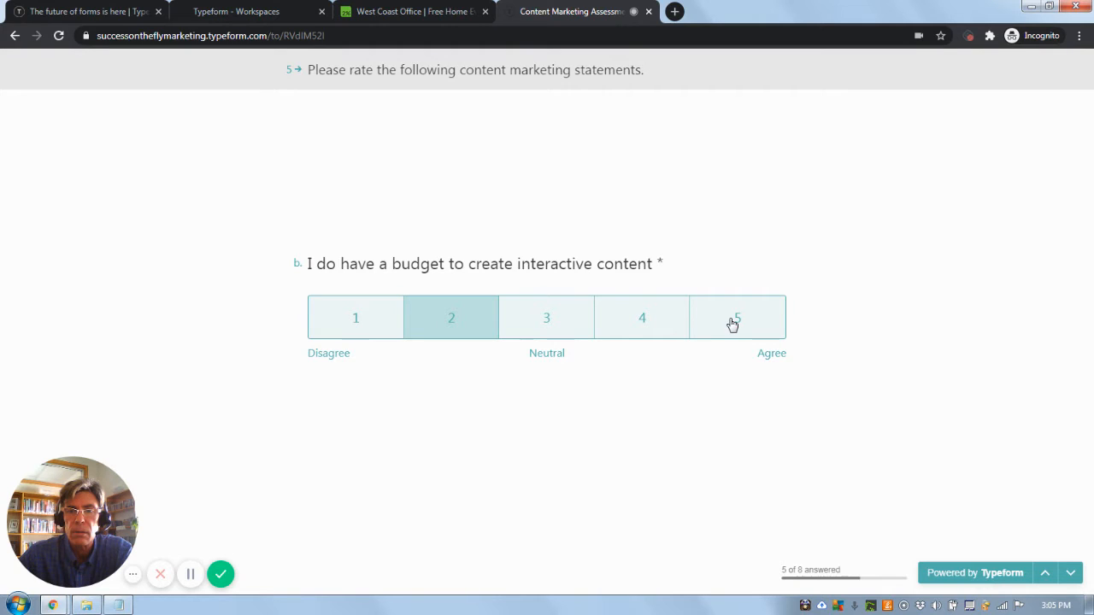
pyautogui.click(733, 323)
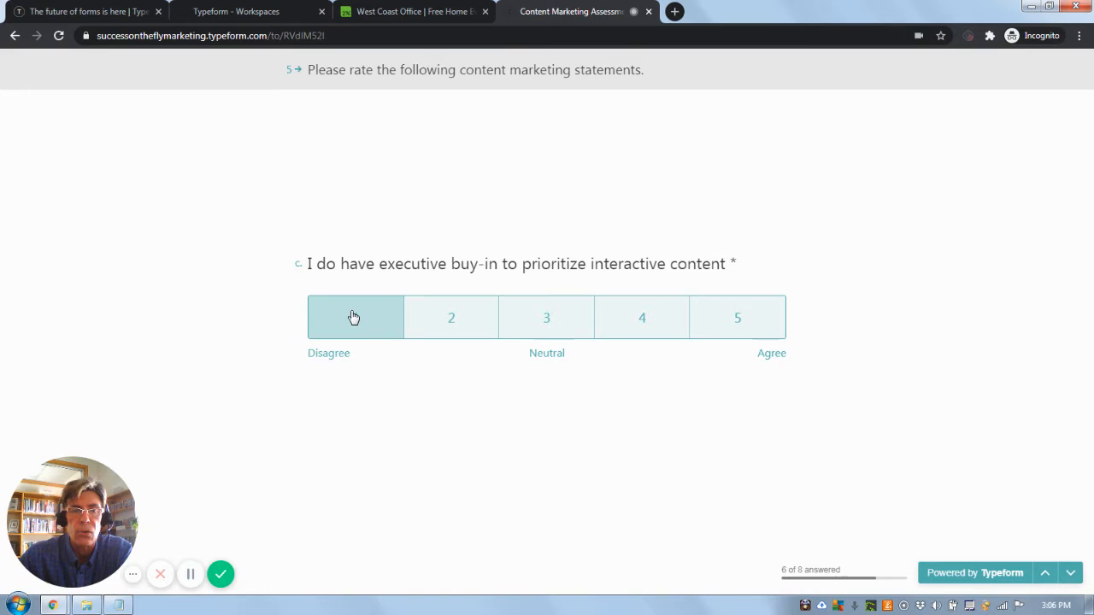
pyautogui.click(736, 329)
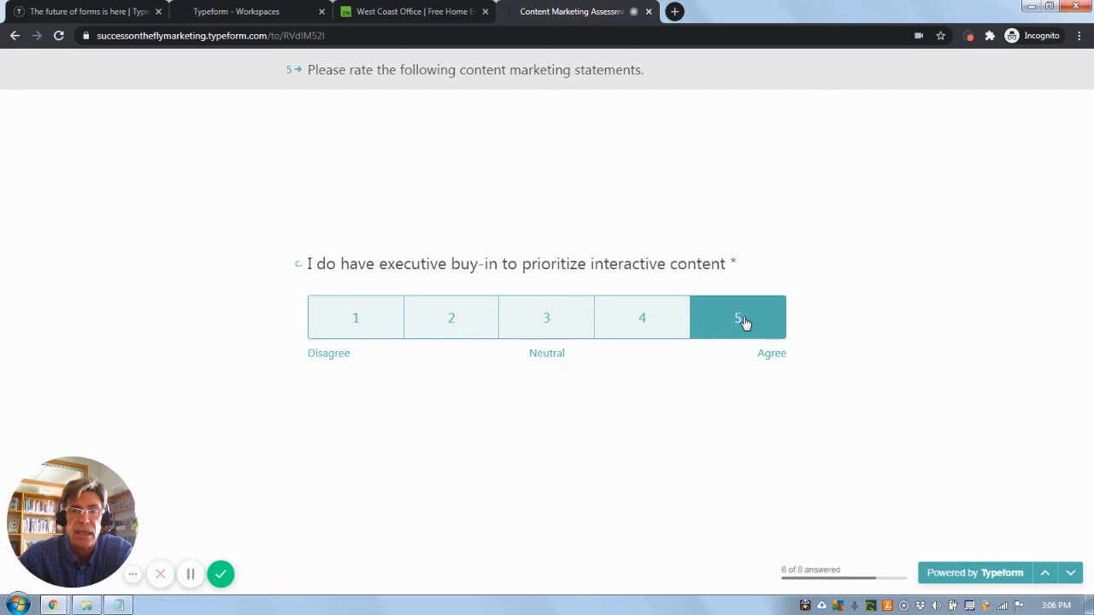
pyautogui.click(742, 319)
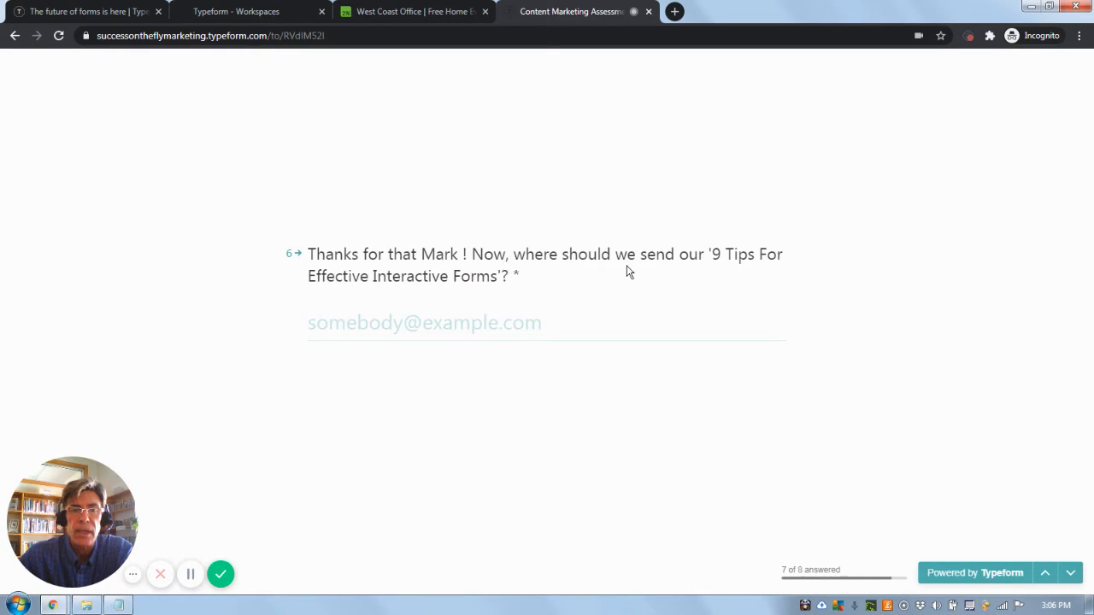
# - Enter the respondent's Gmail address from the saved suggestions as the delivery e-mail and confirm the answer
pyautogui.click(384, 328)
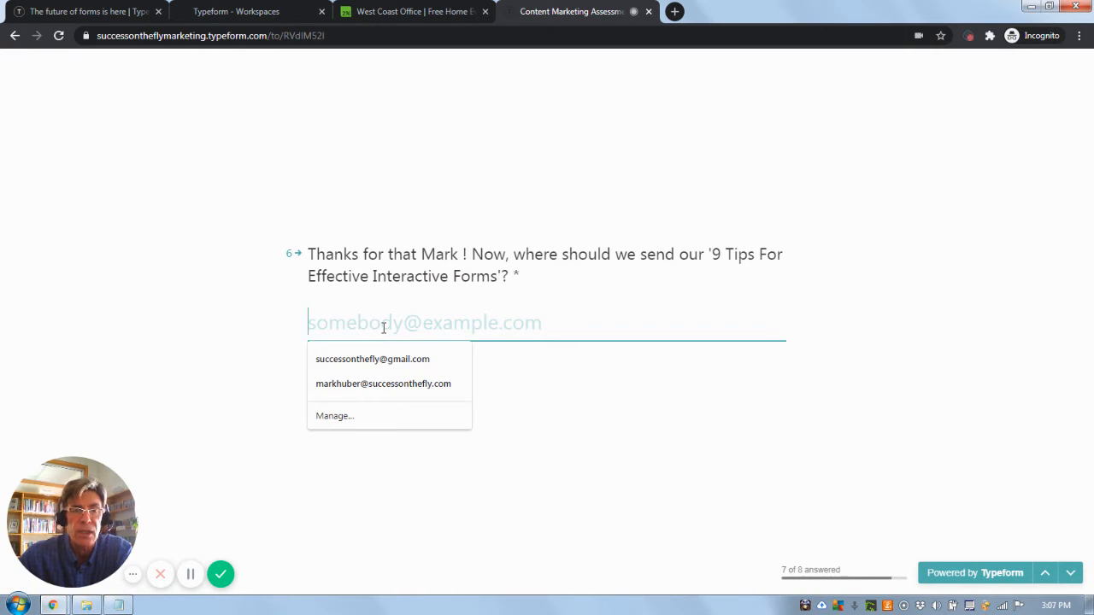
pyautogui.click(387, 368)
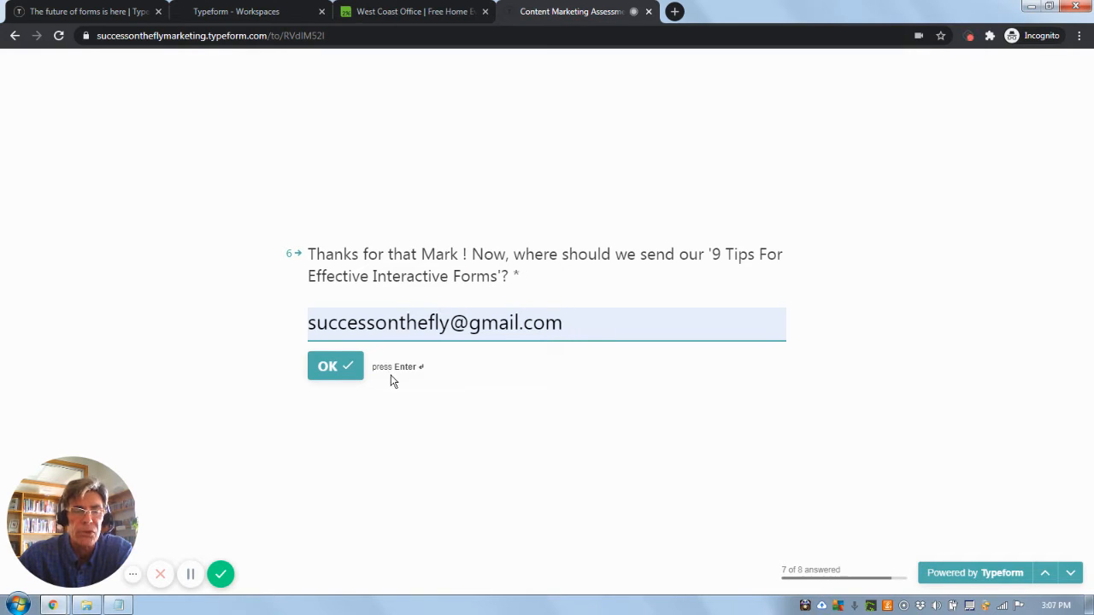
pyautogui.click(331, 377)
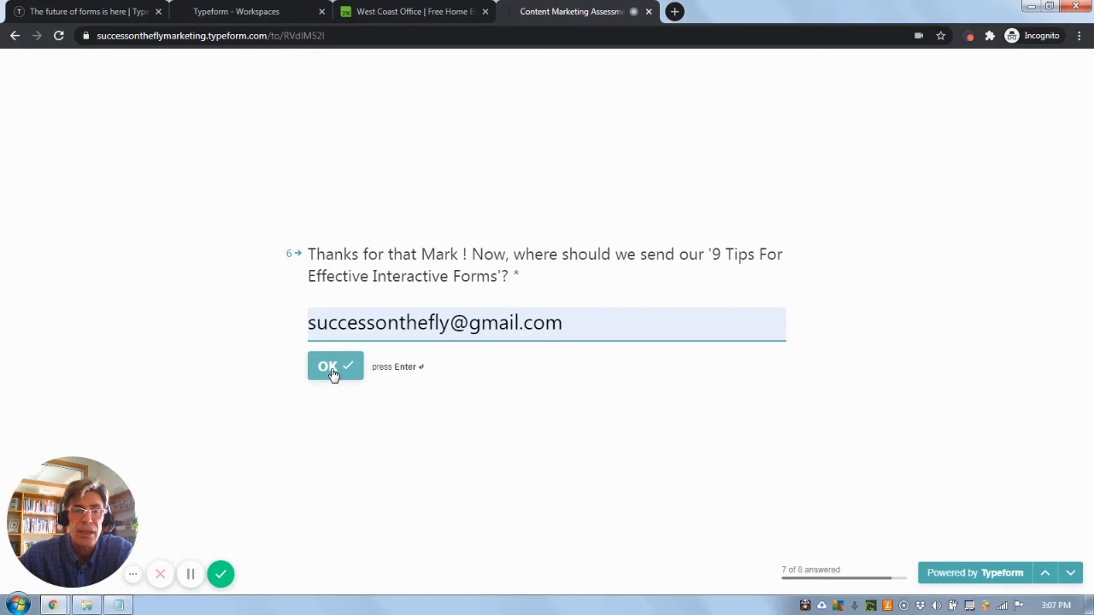
pyautogui.click(333, 373)
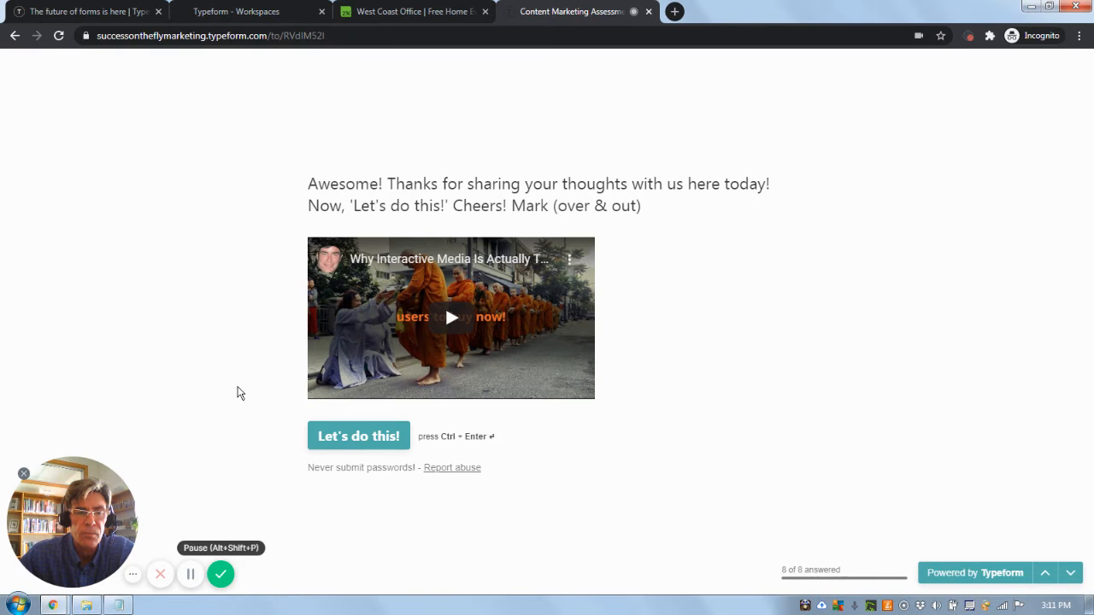
# - Close the Content Marketing Assessment form without submitting it and the West Coast Office page, returning to the Typeform workspace
pyautogui.click(648, 12)
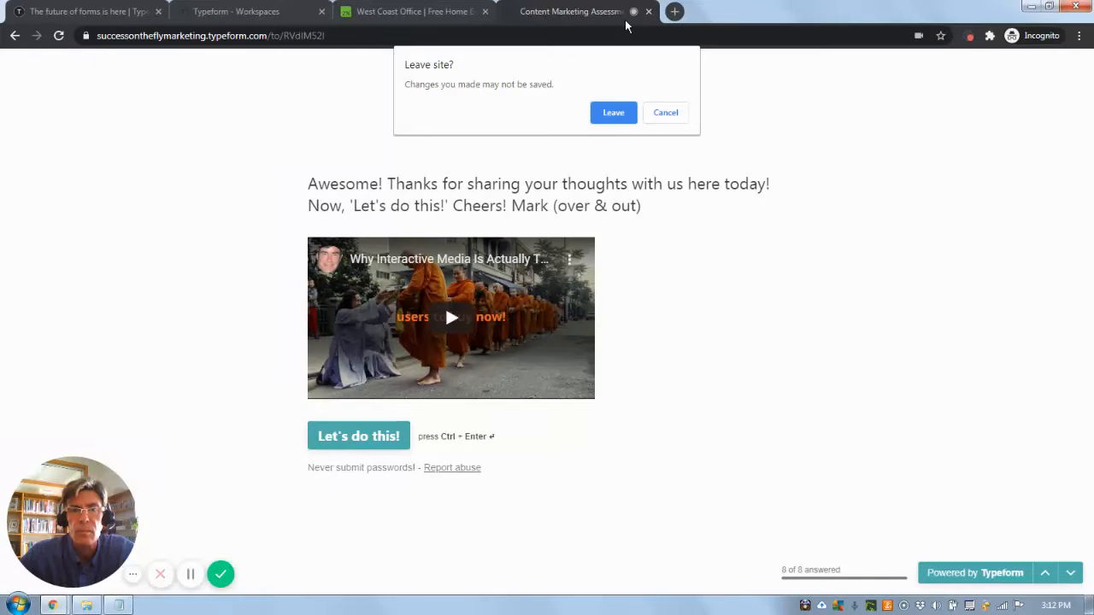
pyautogui.click(612, 115)
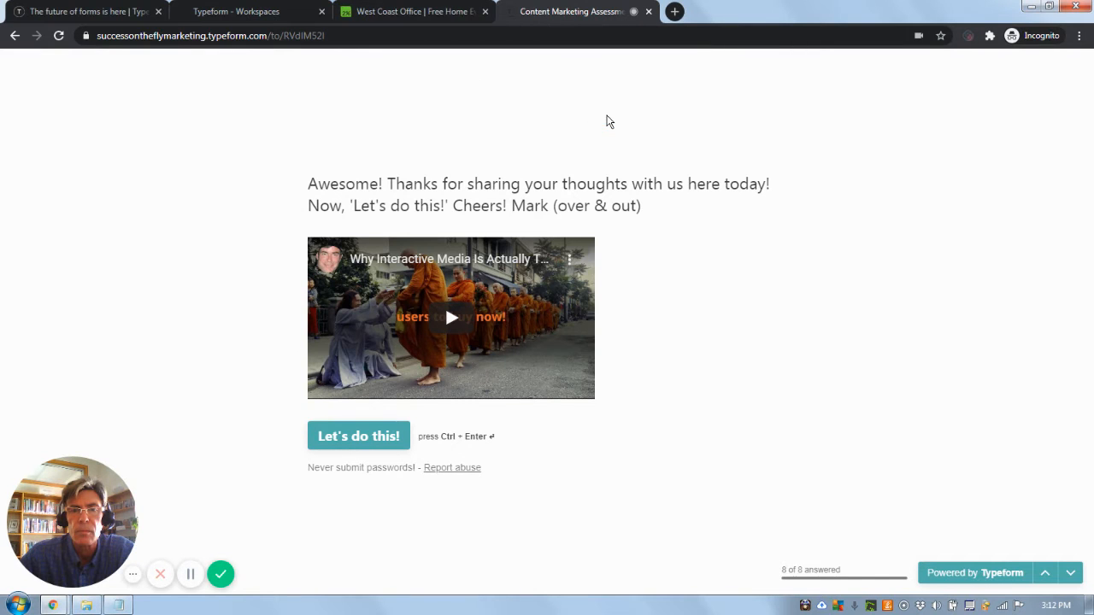
pyautogui.click(486, 12)
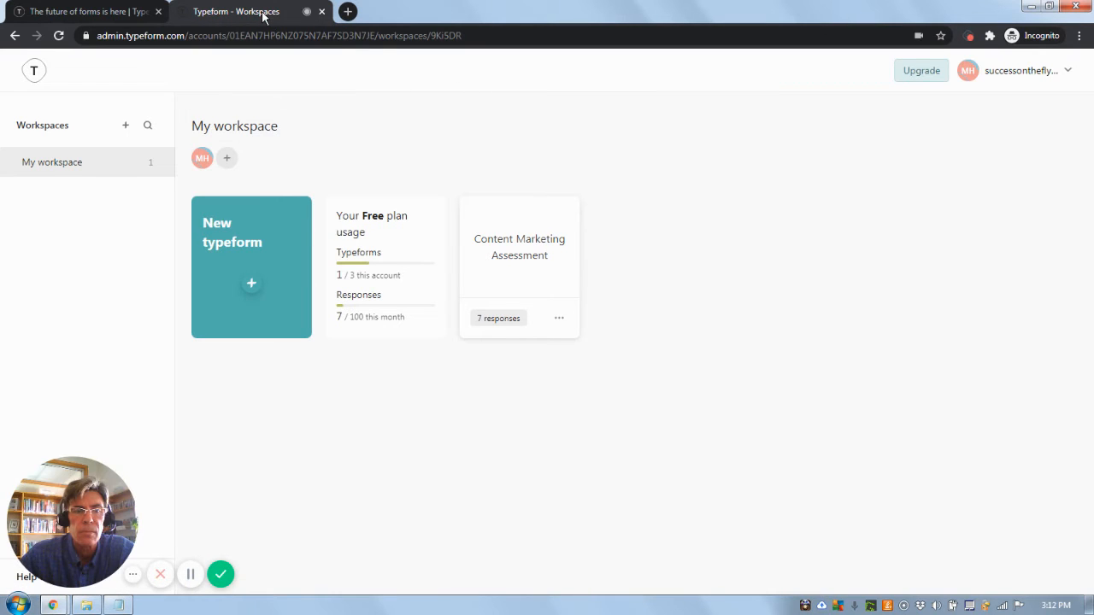
pyautogui.click(189, 579)
pyautogui.click(191, 577)
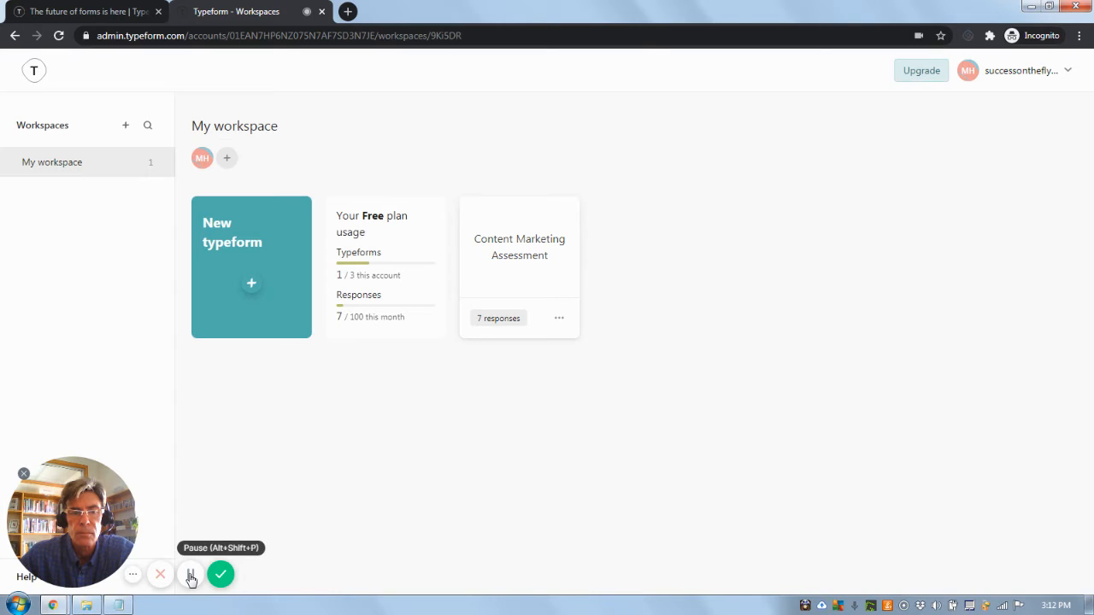
pyautogui.click(191, 578)
pyautogui.click(191, 578)
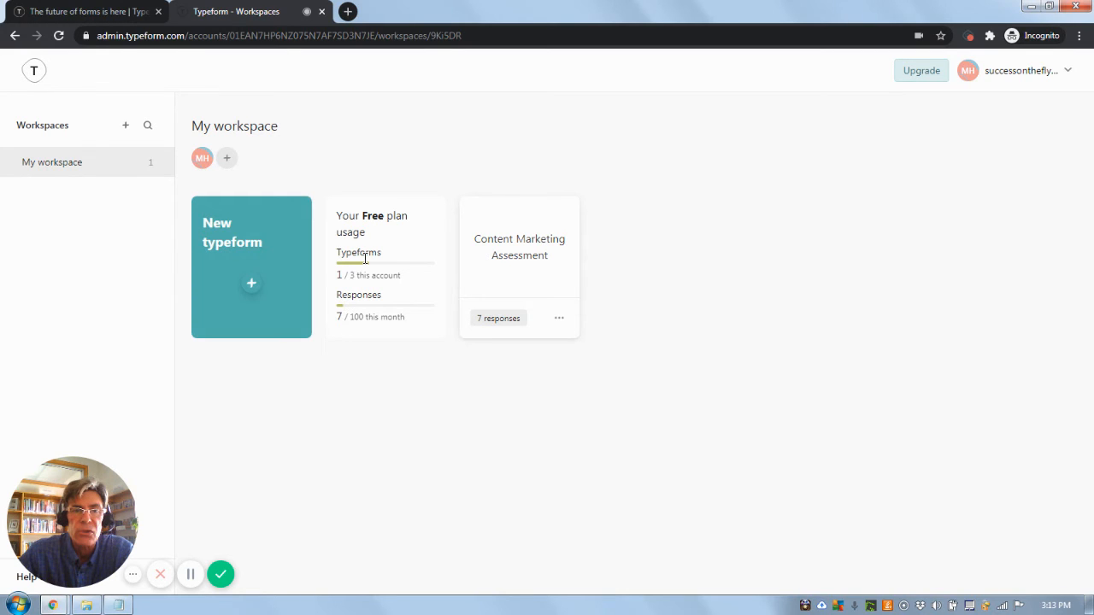
# - Create a new typeform from scratch and add a Welcome Screen as its first item
pyautogui.click(252, 287)
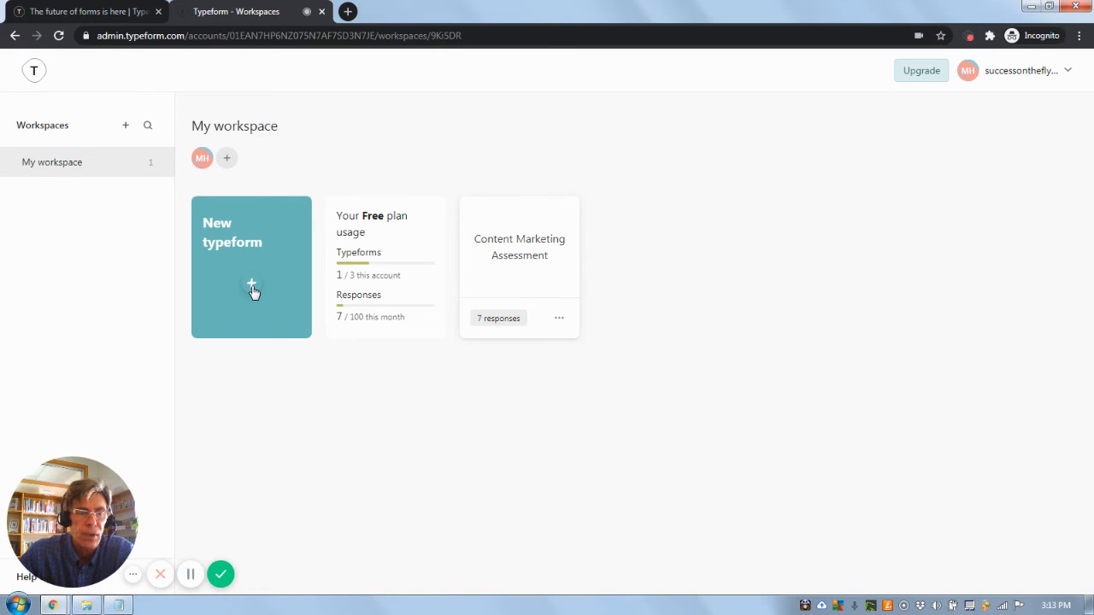
pyautogui.click(253, 293)
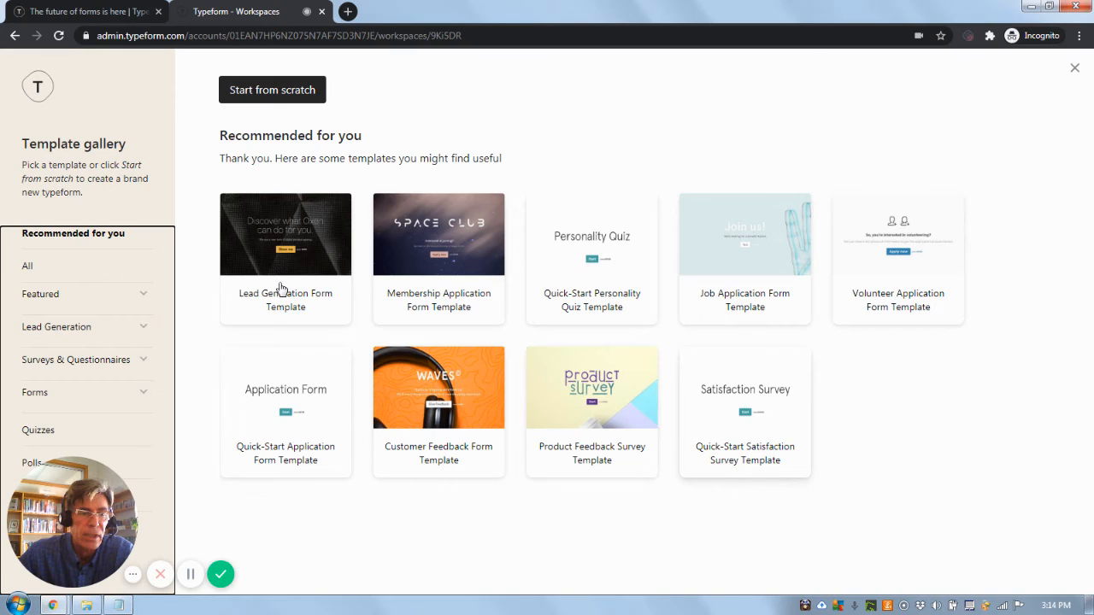
pyautogui.click(274, 100)
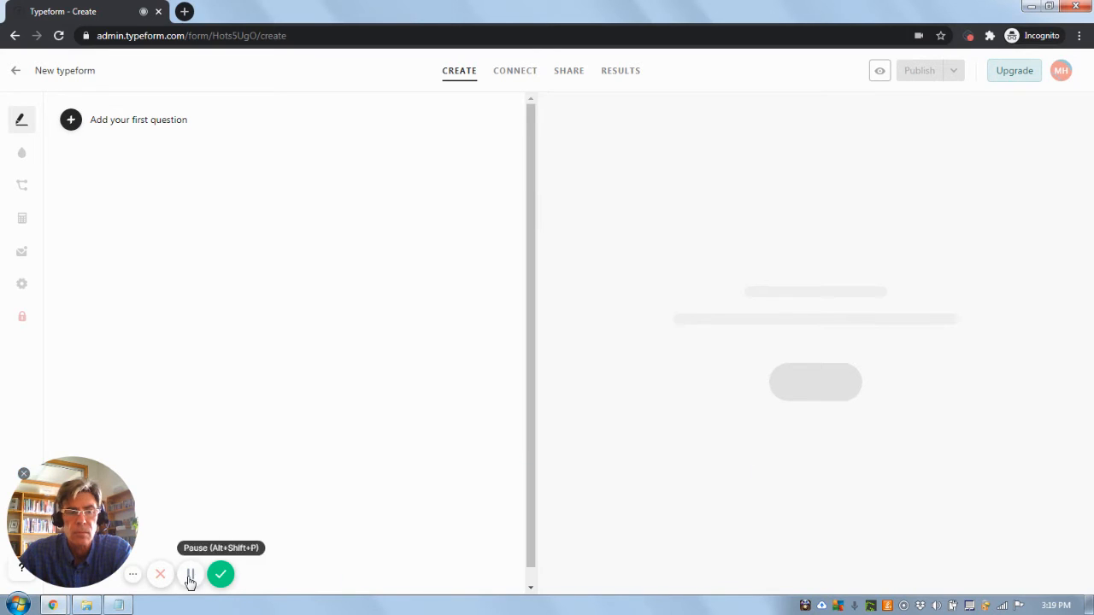
pyautogui.click(72, 122)
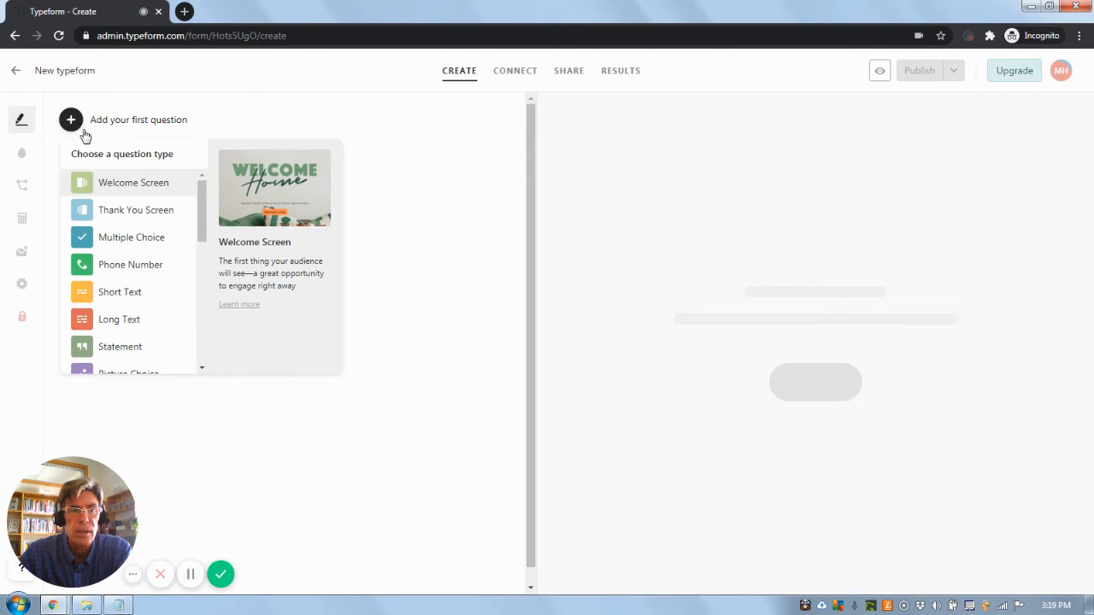
pyautogui.click(122, 185)
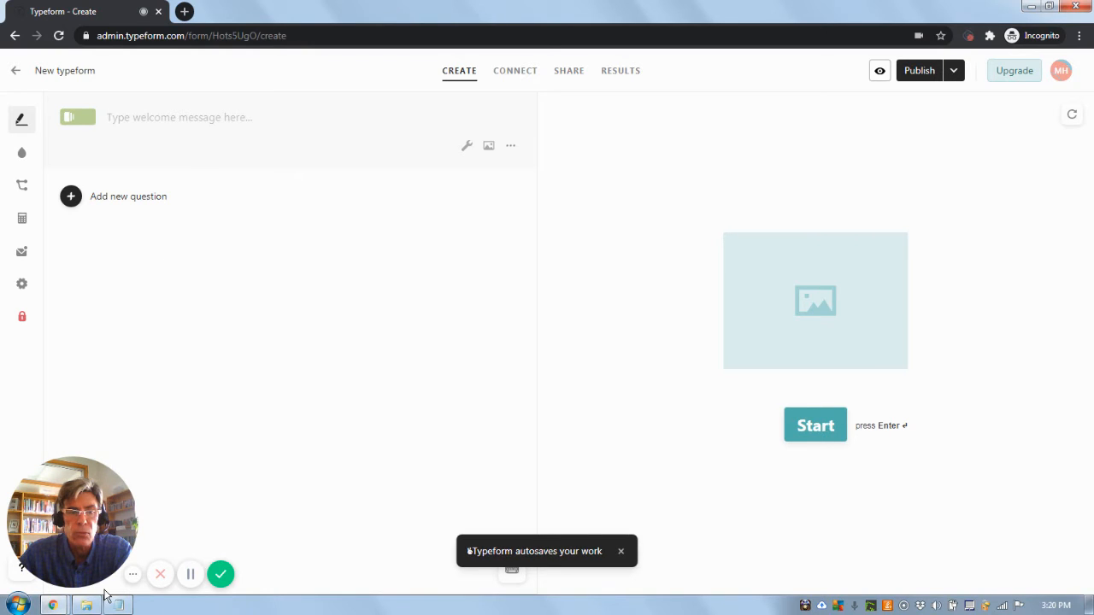
# - Copy the line "Get our: '9 Top Tips for Creating High Converting Interactive Lead Generation Forms Fast'" from the Notepad notes into the welcome message
pyautogui.moveTo(116, 606)
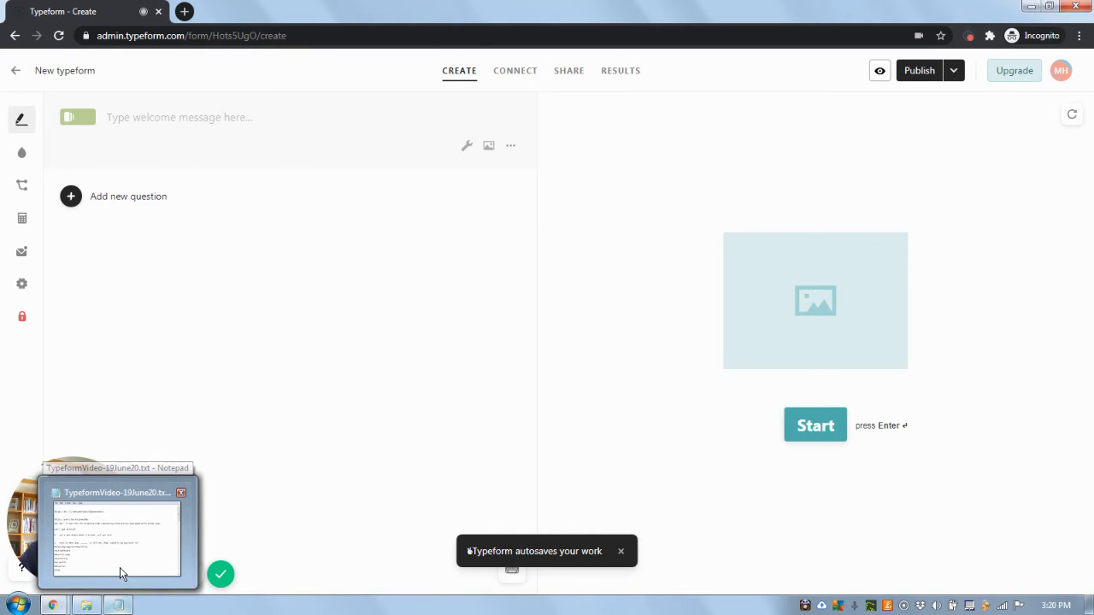
pyautogui.click(120, 568)
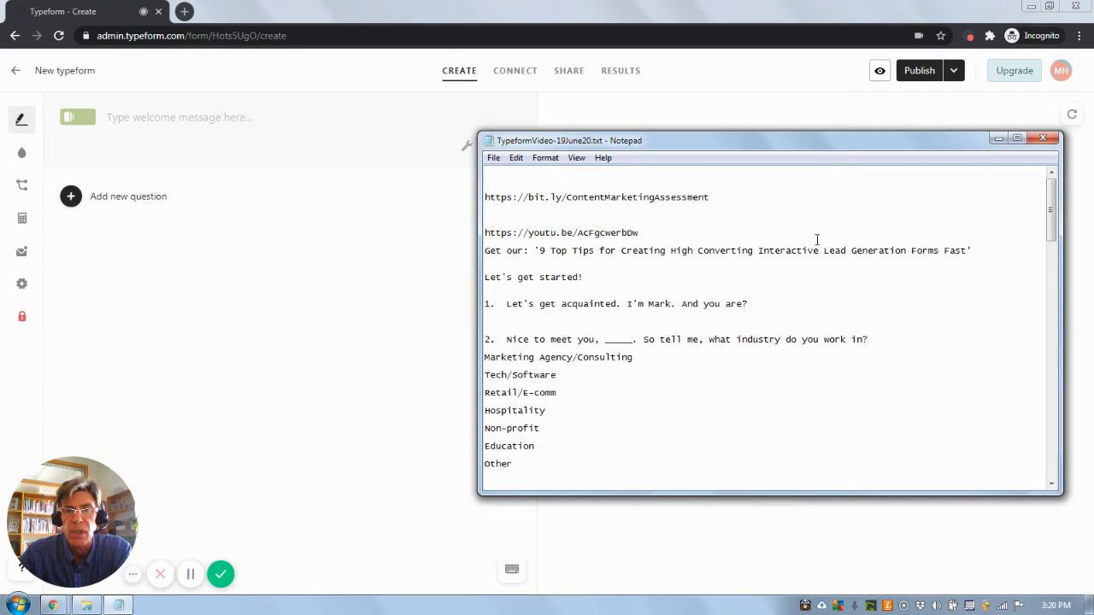
pyautogui.moveTo(560, 251); pyautogui.dragTo(977, 250)
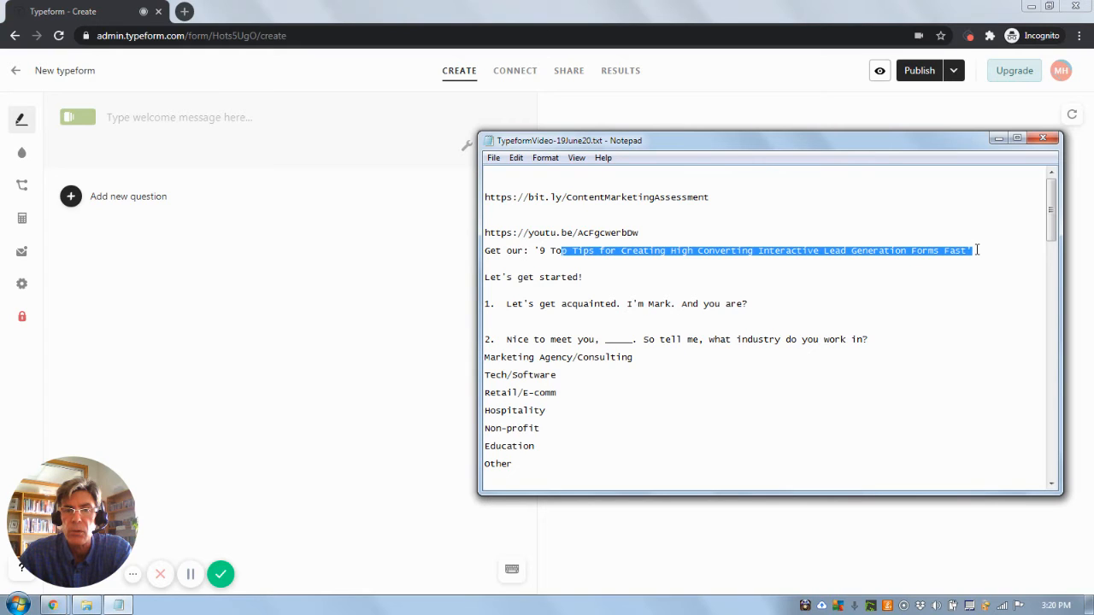
pyautogui.hotkey('shift', 'Home')
pyautogui.hotkey('ctrl', 'c')
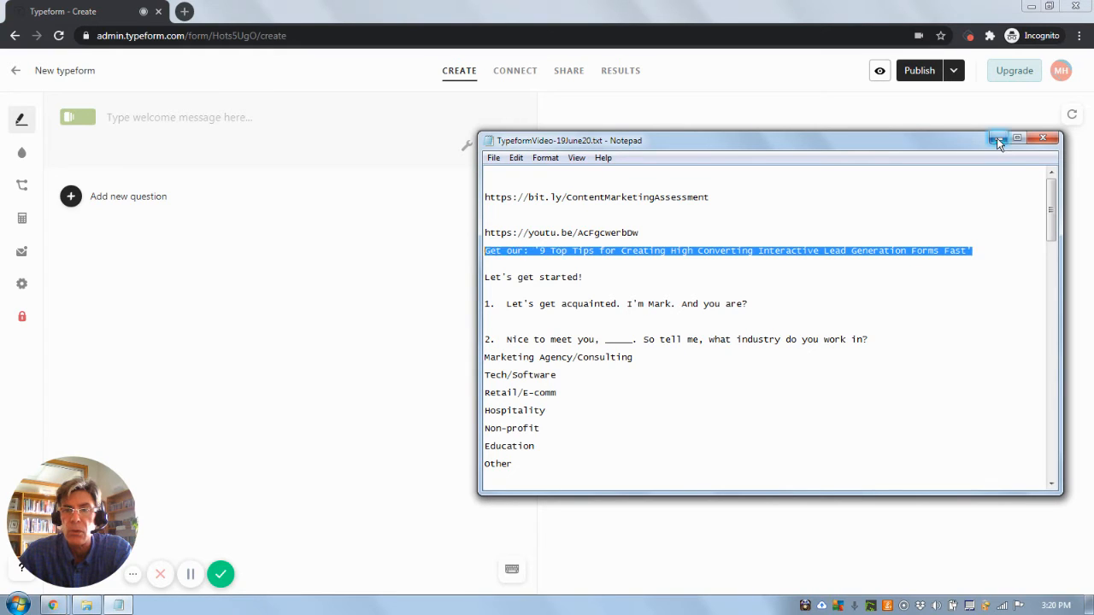
pyautogui.click(997, 139)
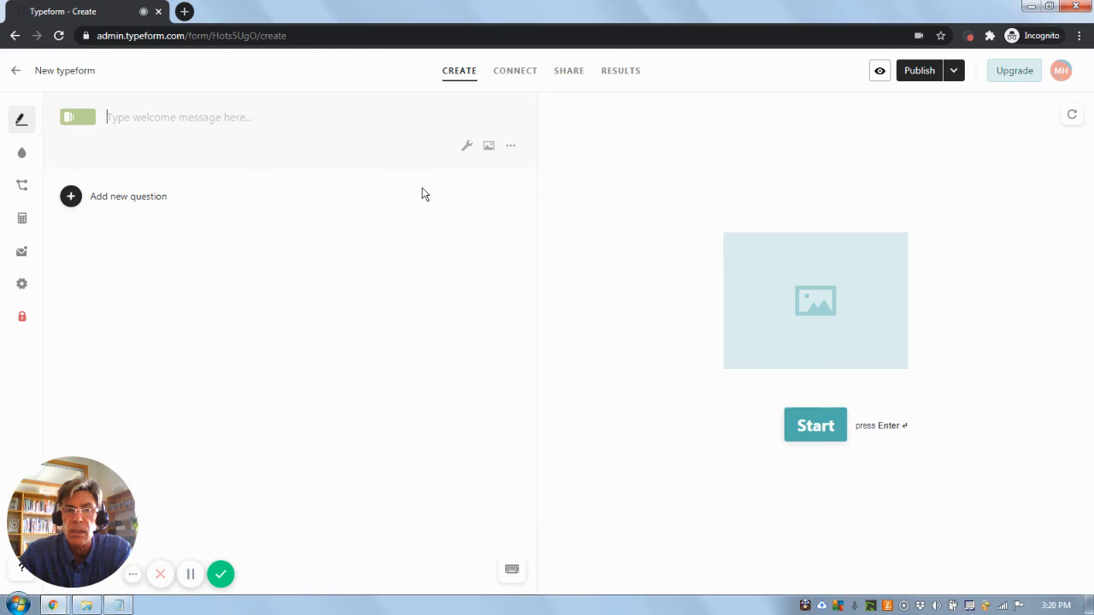
pyautogui.rightClick(209, 121)
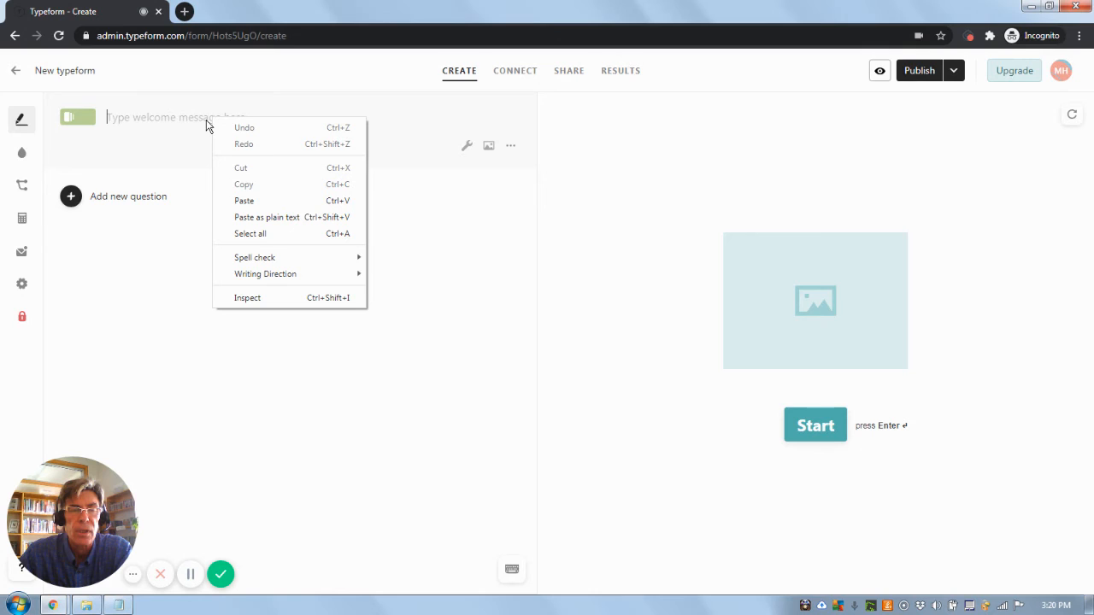
pyautogui.click(242, 201)
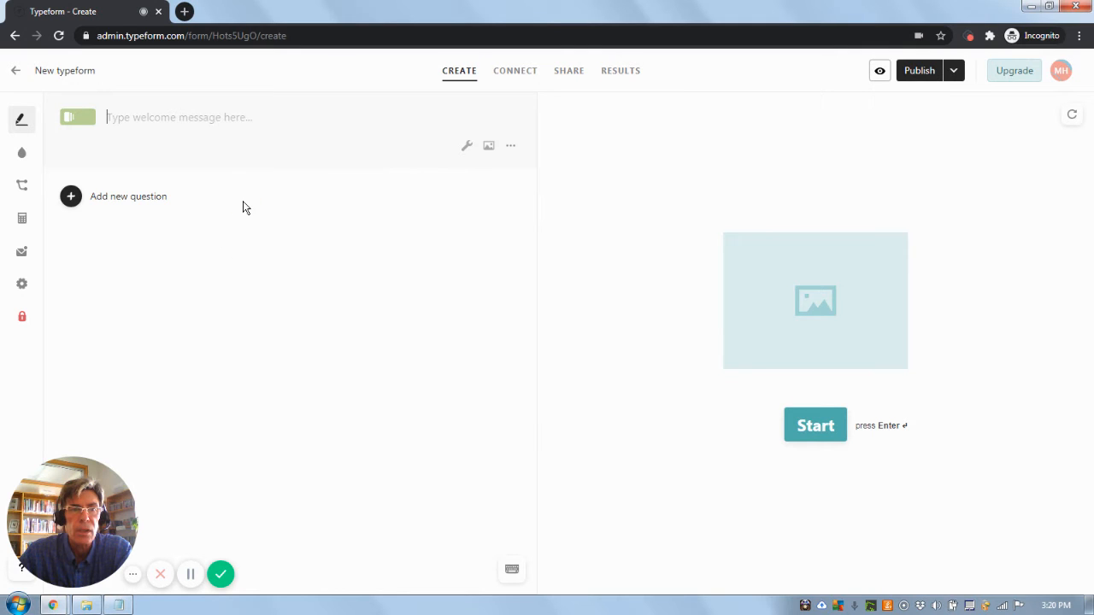
pyautogui.hotkey('ctrl', 'v')
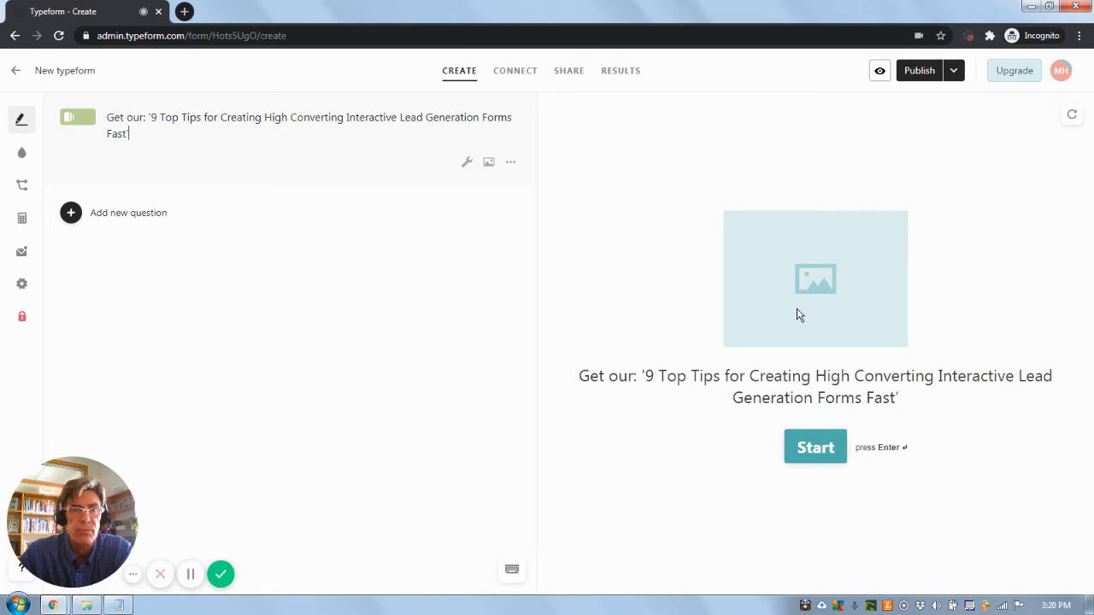
pyautogui.click(124, 606)
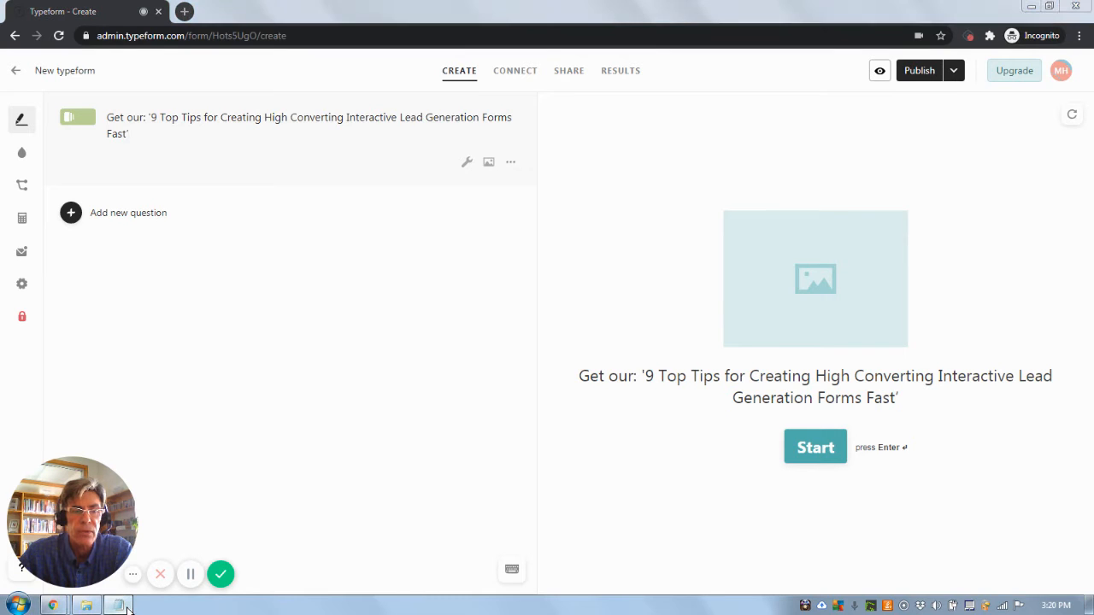
pyautogui.click(643, 233)
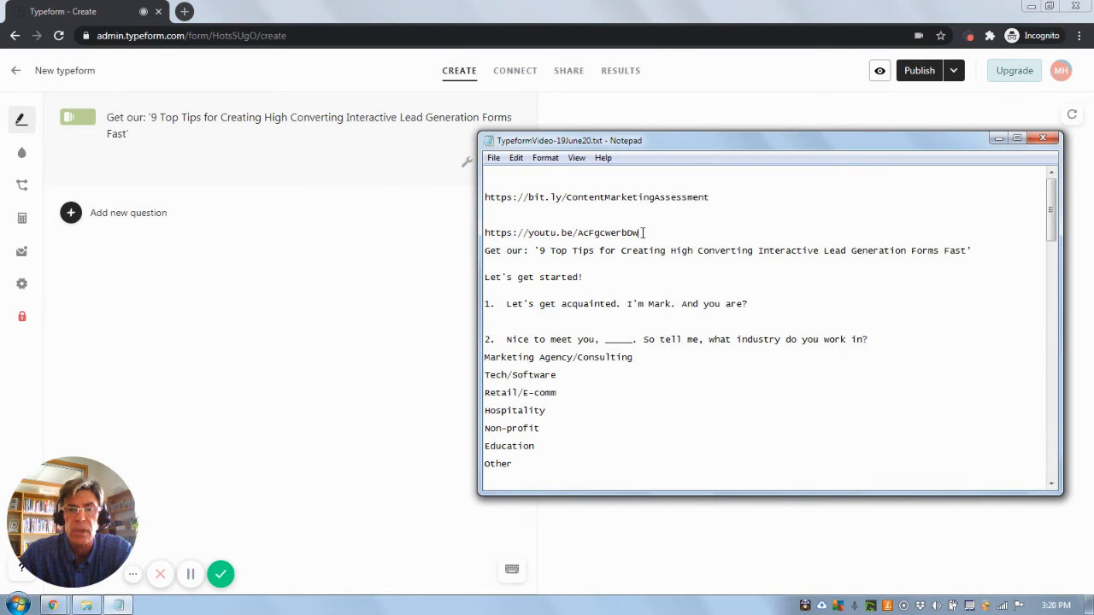
pyautogui.moveTo(643, 233); pyautogui.dragTo(484, 233)
pyautogui.rightClick(491, 237)
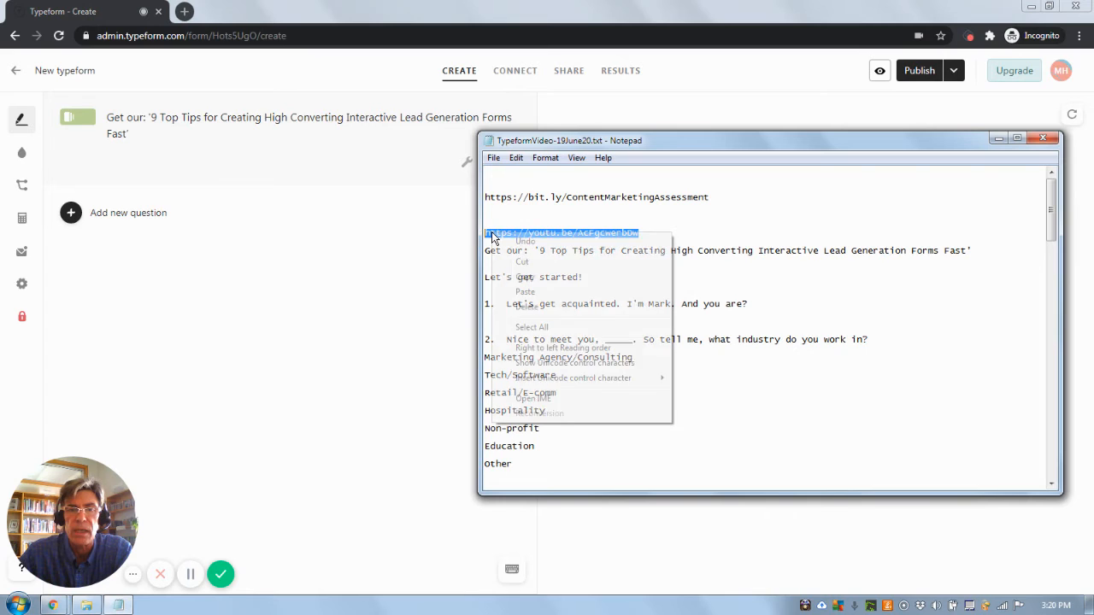
pyautogui.click(525, 278)
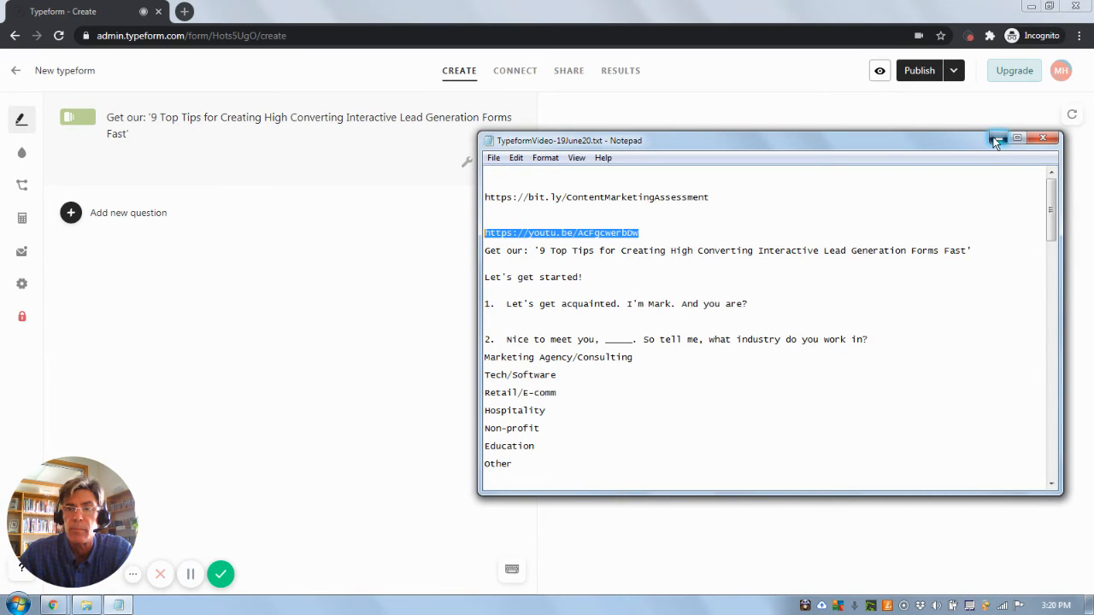
pyautogui.click(997, 139)
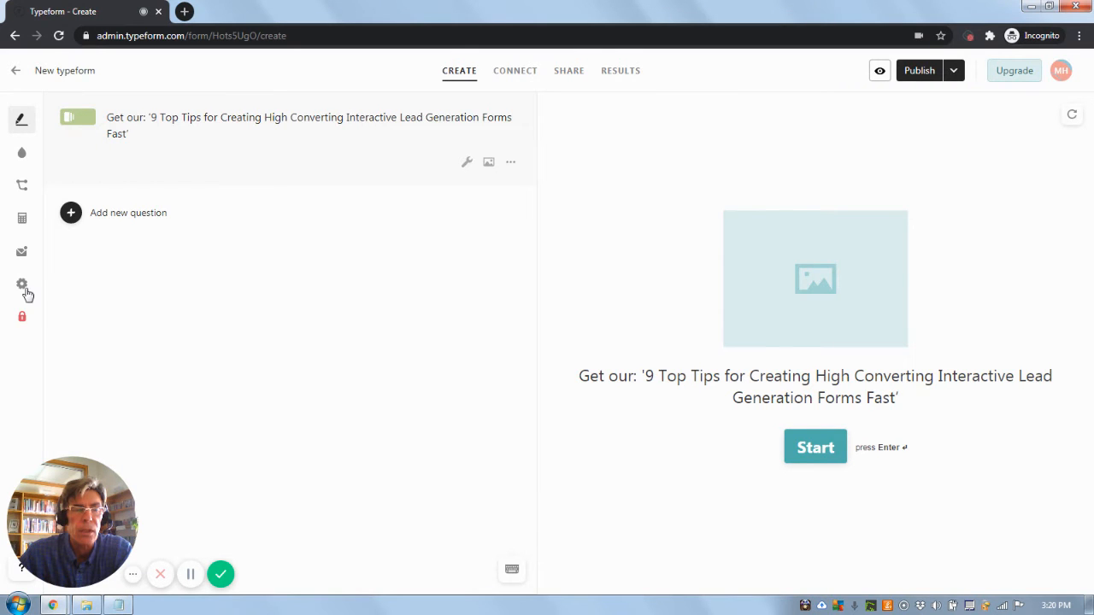
# - Open the Welcome Screen's question settings and look at the image library without adding an image
pyautogui.click(191, 578)
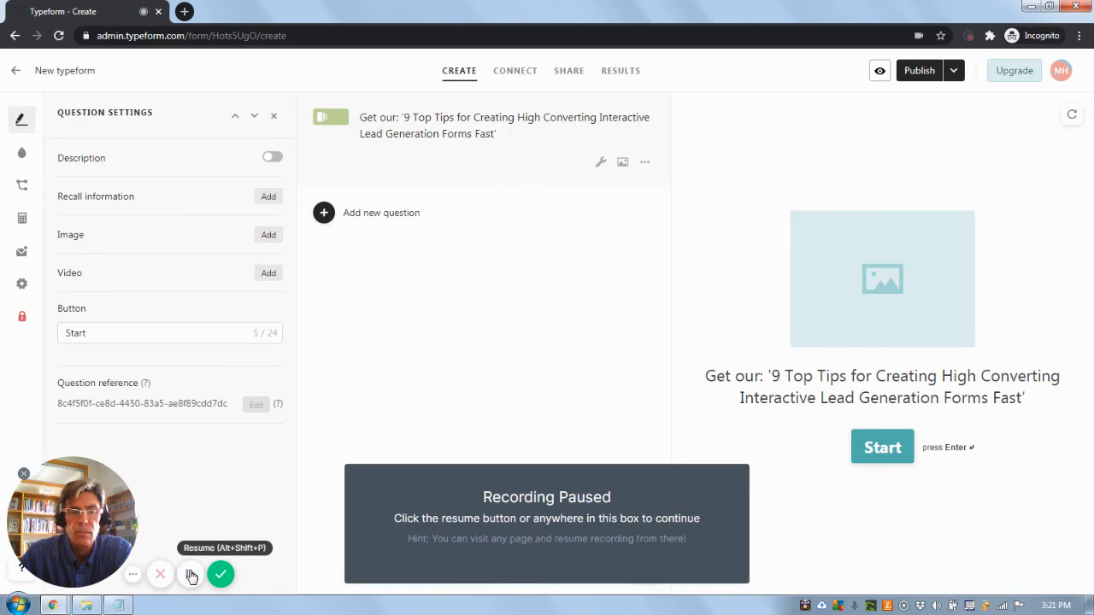
pyautogui.click(191, 578)
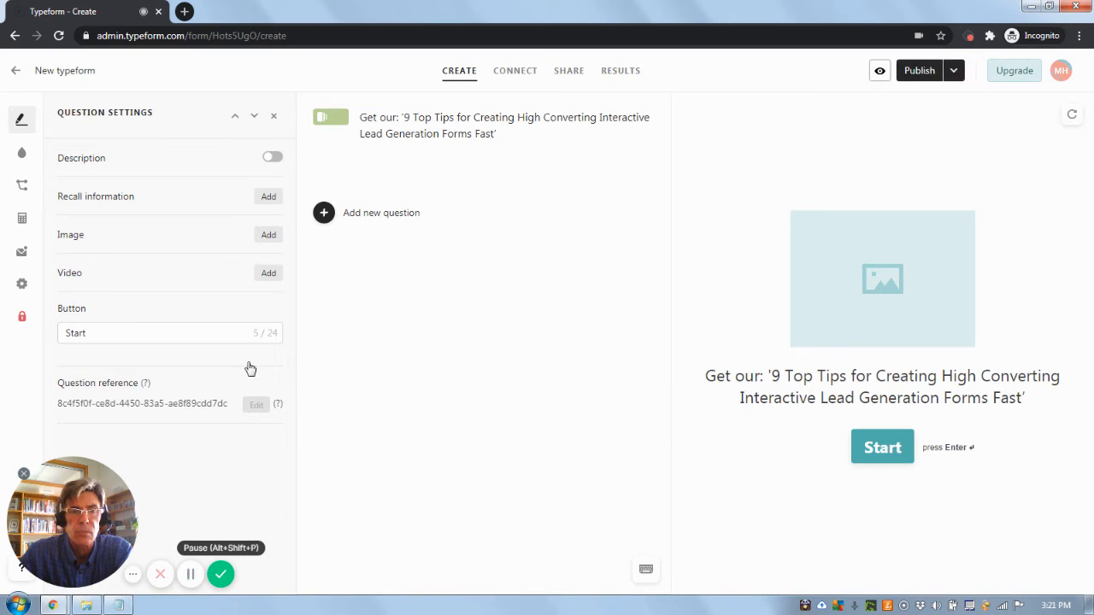
pyautogui.click(268, 237)
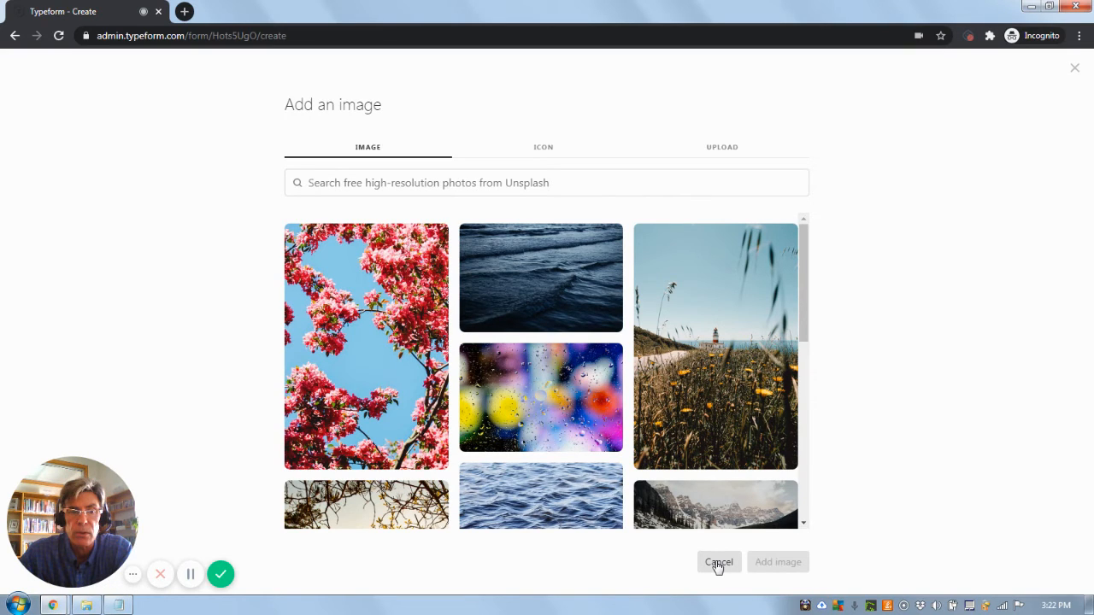
pyautogui.click(718, 563)
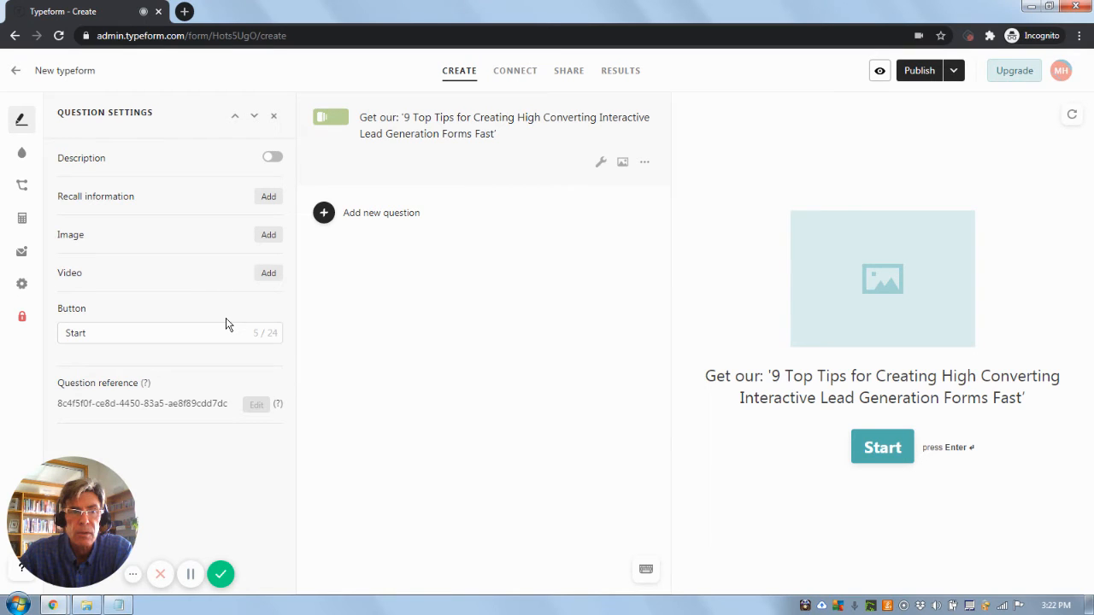
pyautogui.click(269, 275)
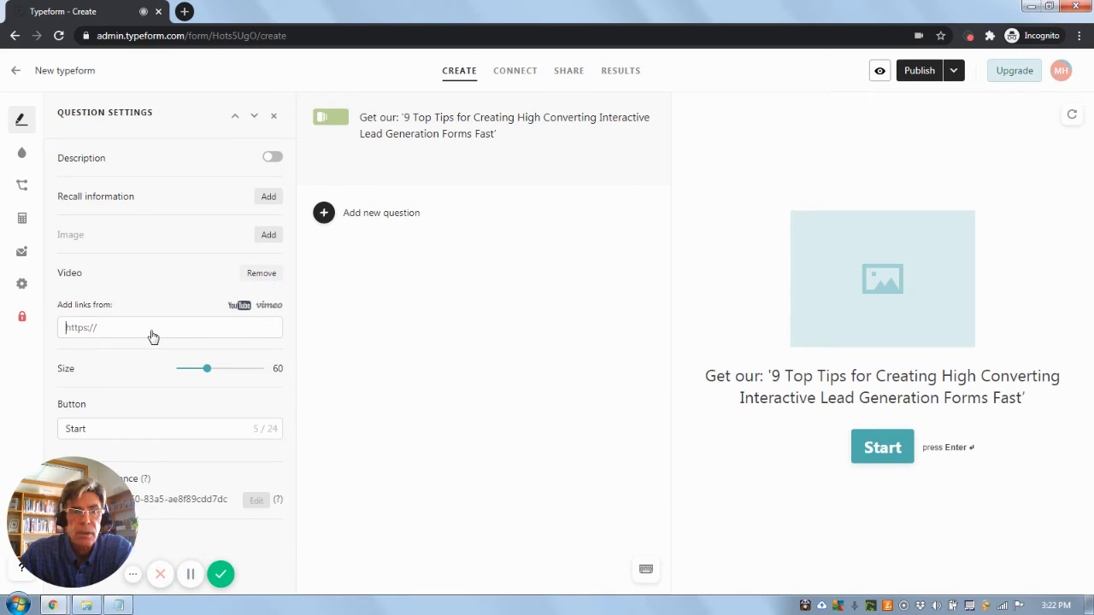
pyautogui.click(118, 331)
pyautogui.rightClick(118, 331)
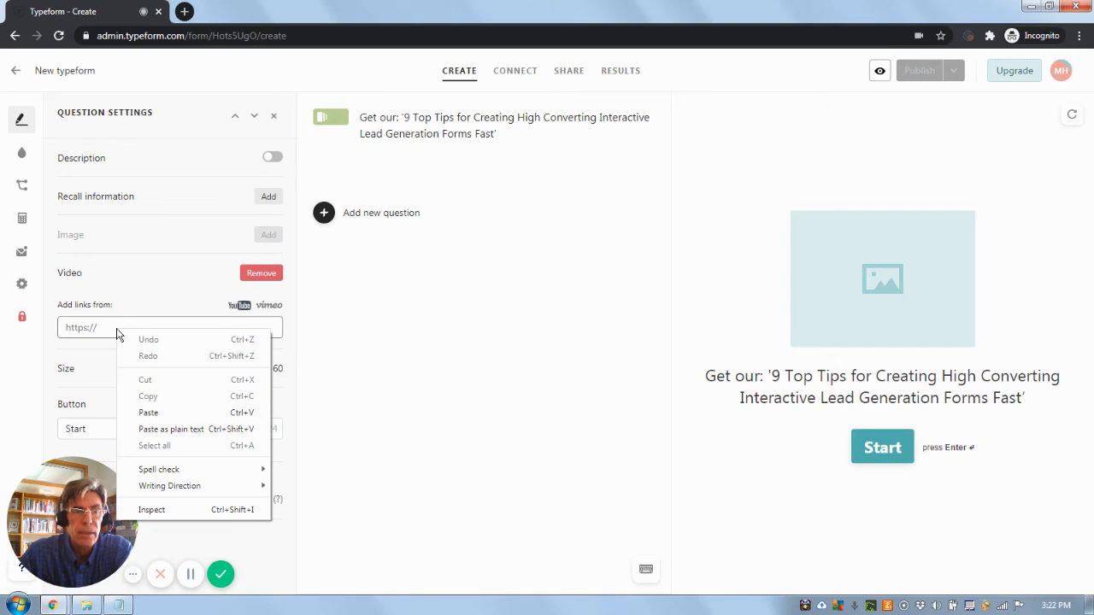
pyautogui.press('Escape')
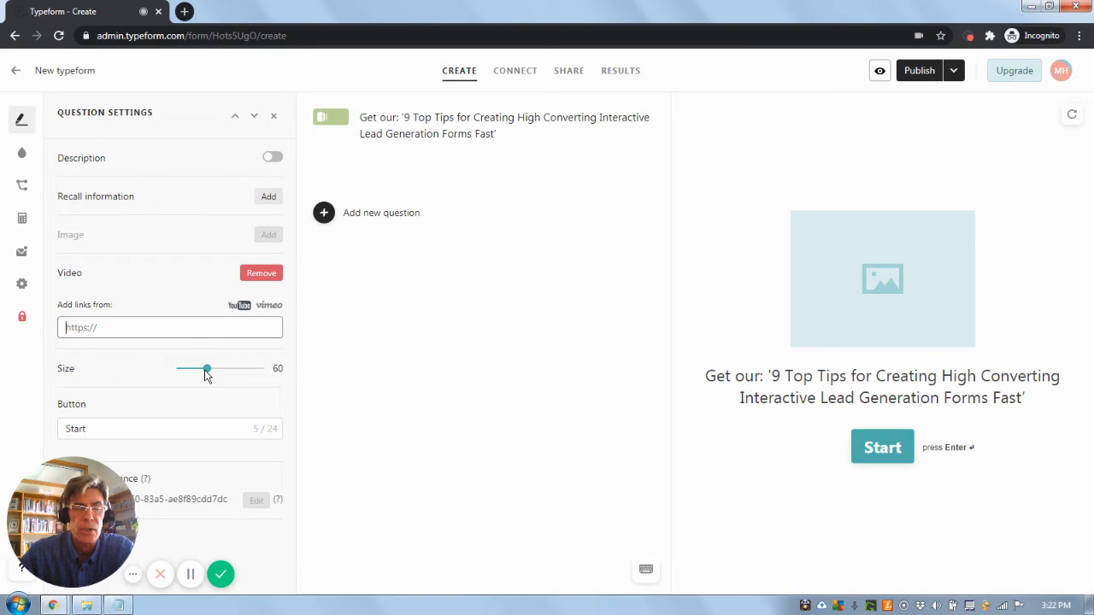
pyautogui.hotkey('ctrl', 'v')
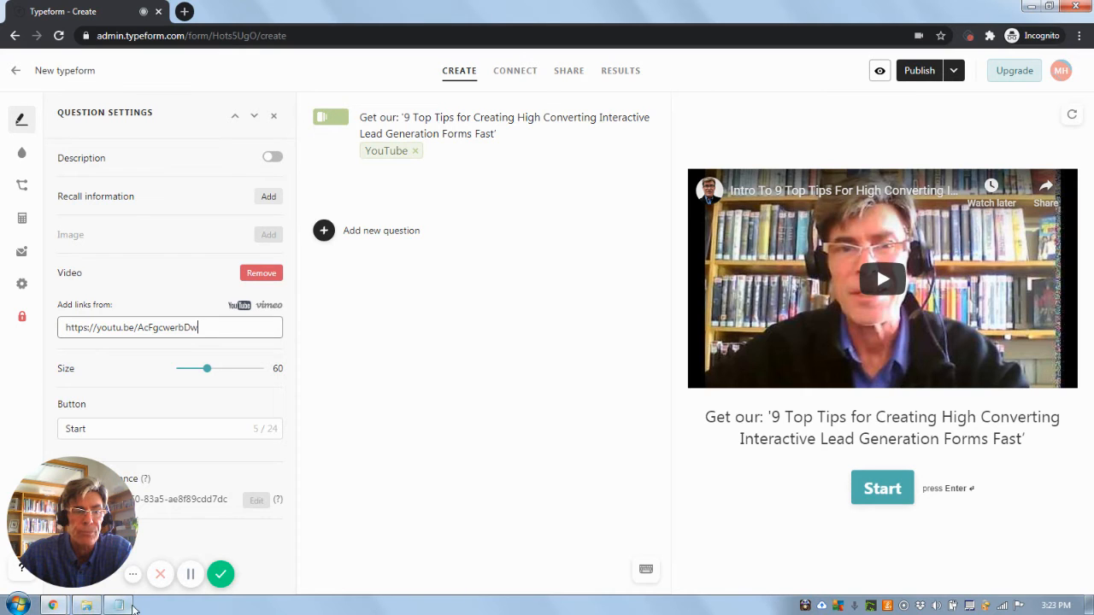
# - Replace the Welcome Screen's button text with "Let's get started!" copied from the Notepad notes
pyautogui.click(119, 606)
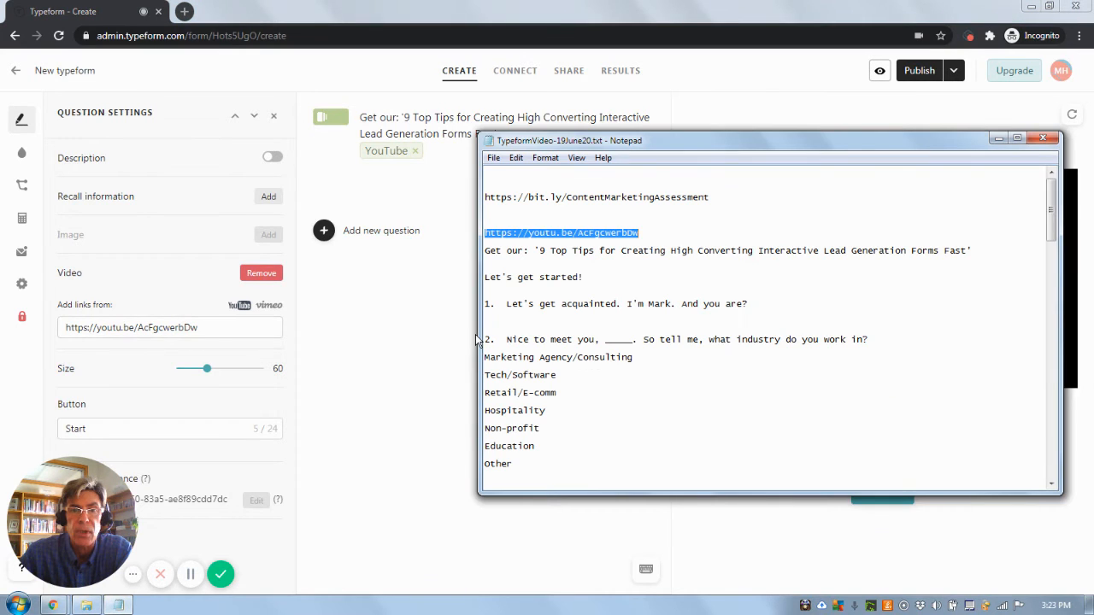
pyautogui.moveTo(595, 277); pyautogui.dragTo(485, 279)
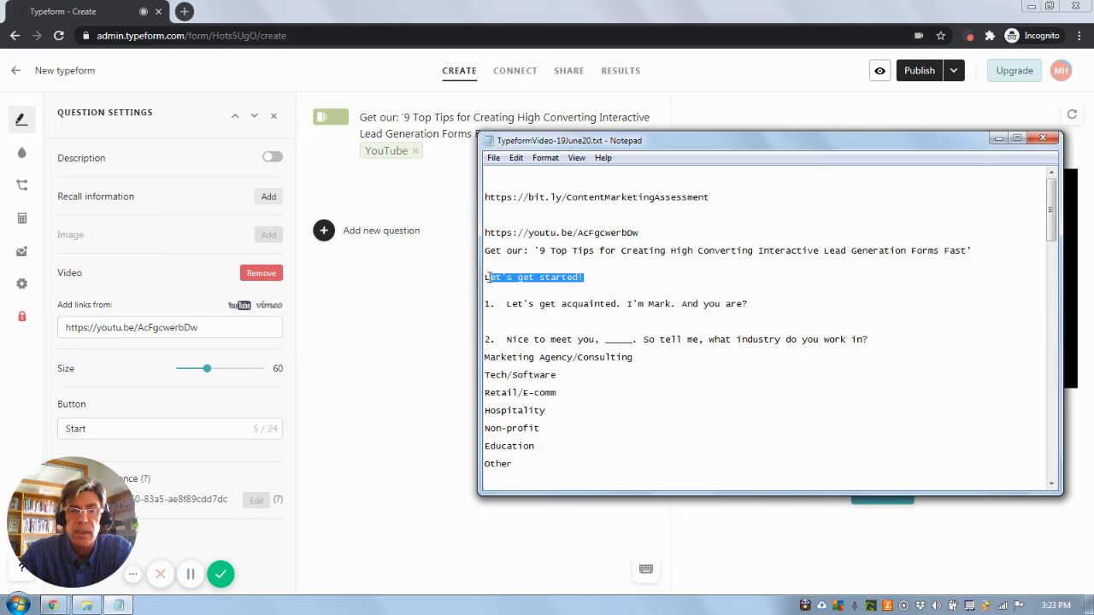
pyautogui.rightClick(486, 279)
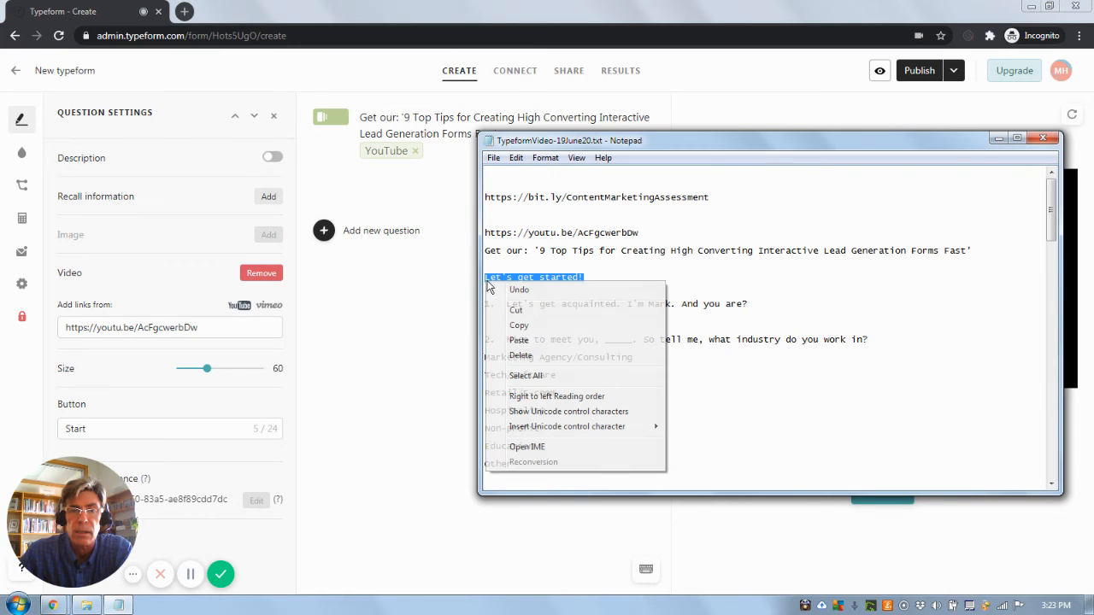
pyautogui.click(518, 328)
pyautogui.click(997, 140)
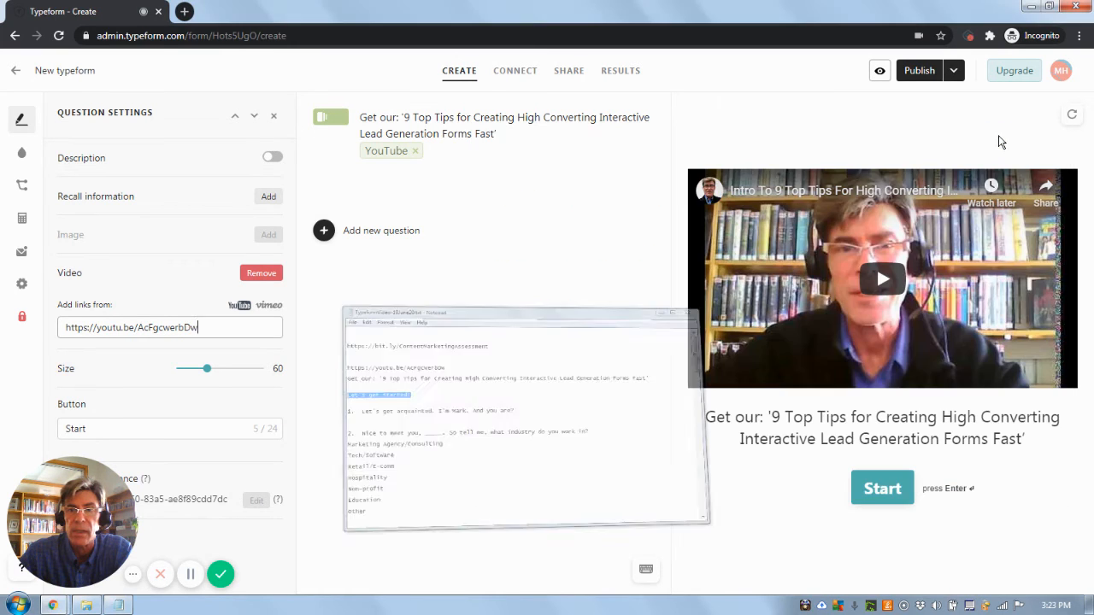
pyautogui.doubleClick(86, 430)
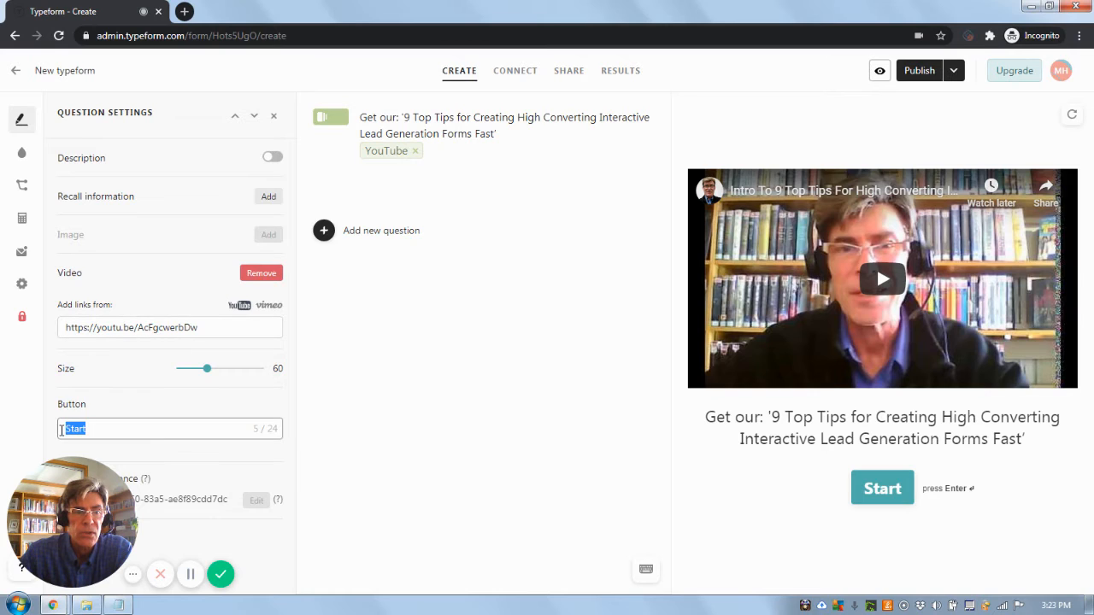
pyautogui.rightClick(78, 430)
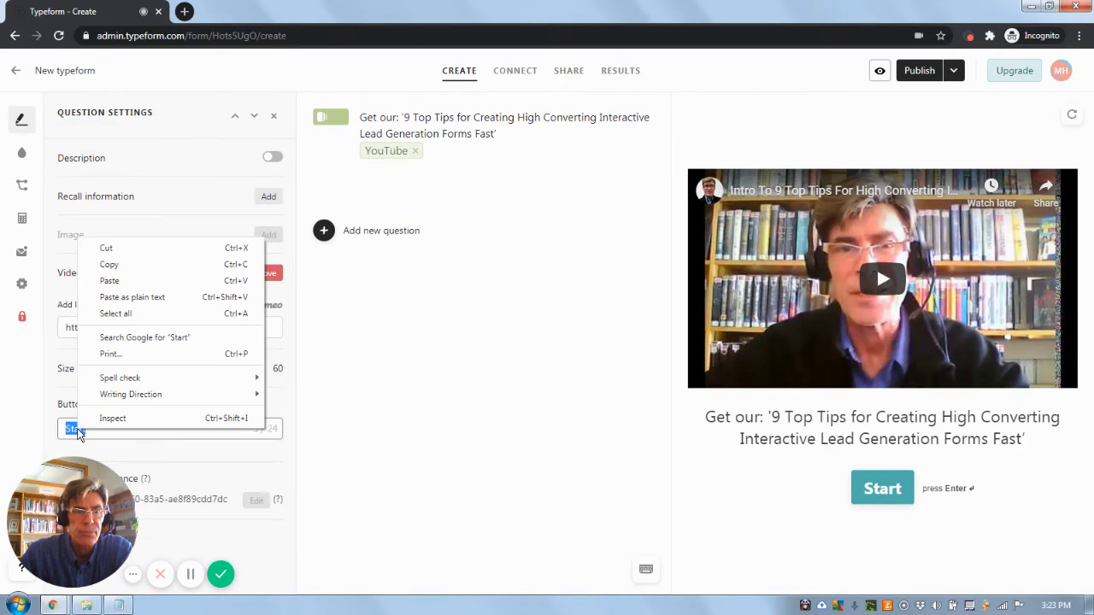
pyautogui.click(109, 281)
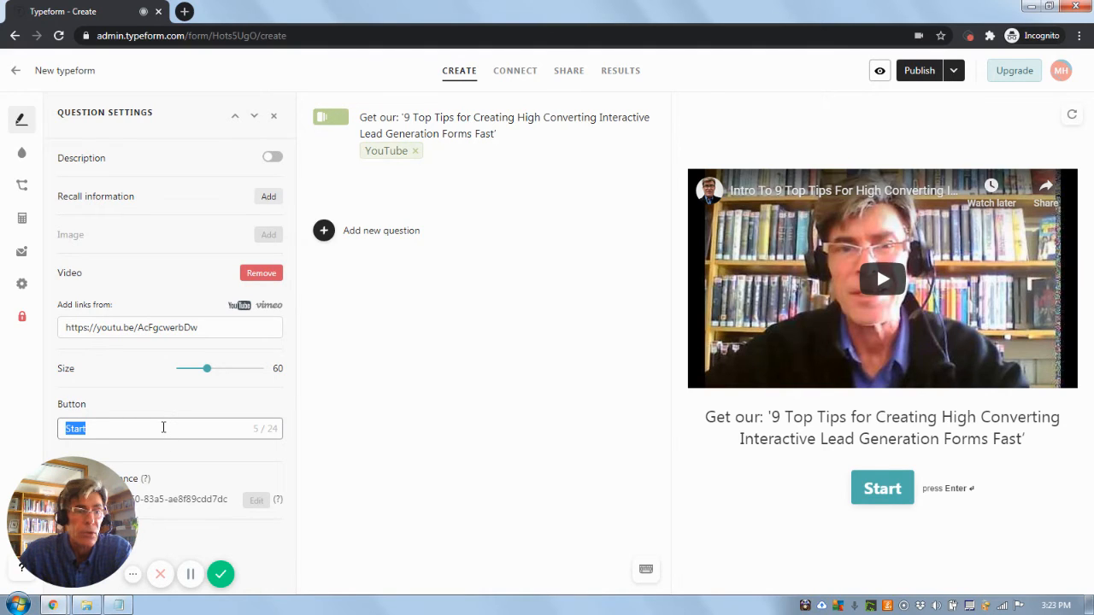
pyautogui.hotkey('ctrl', 'v')
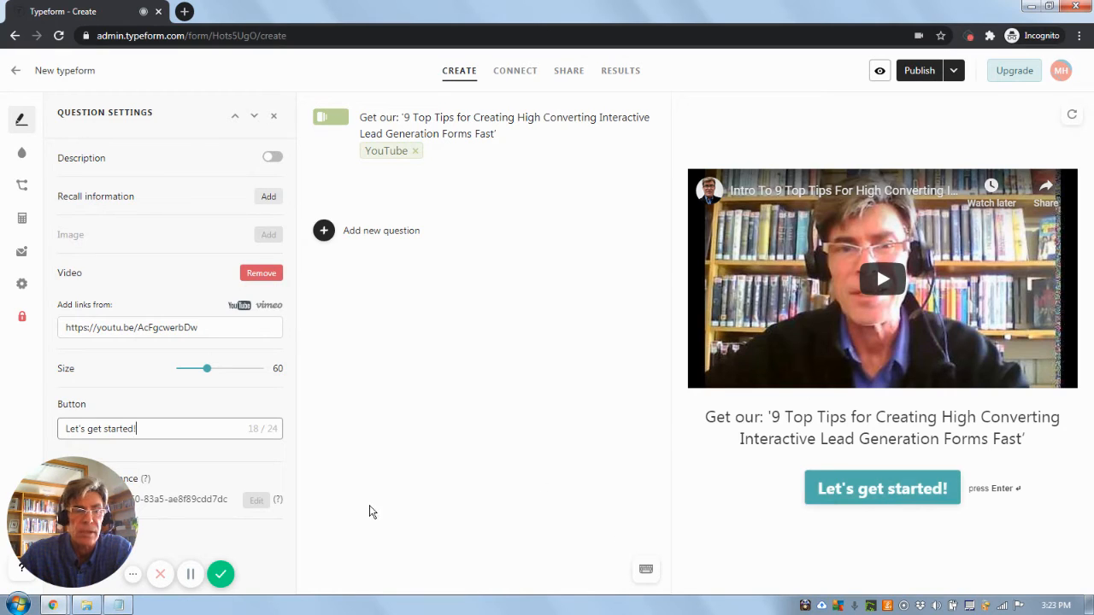
pyautogui.click(190, 581)
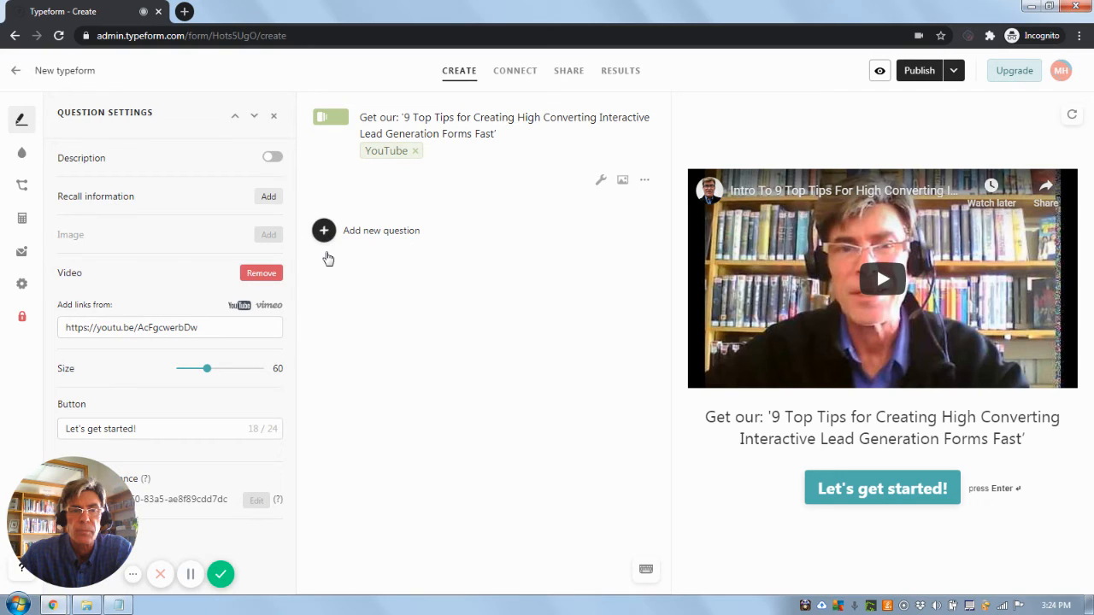
# - Look through the full range of question types available for a new question after the Welcome Screen
pyautogui.click(325, 232)
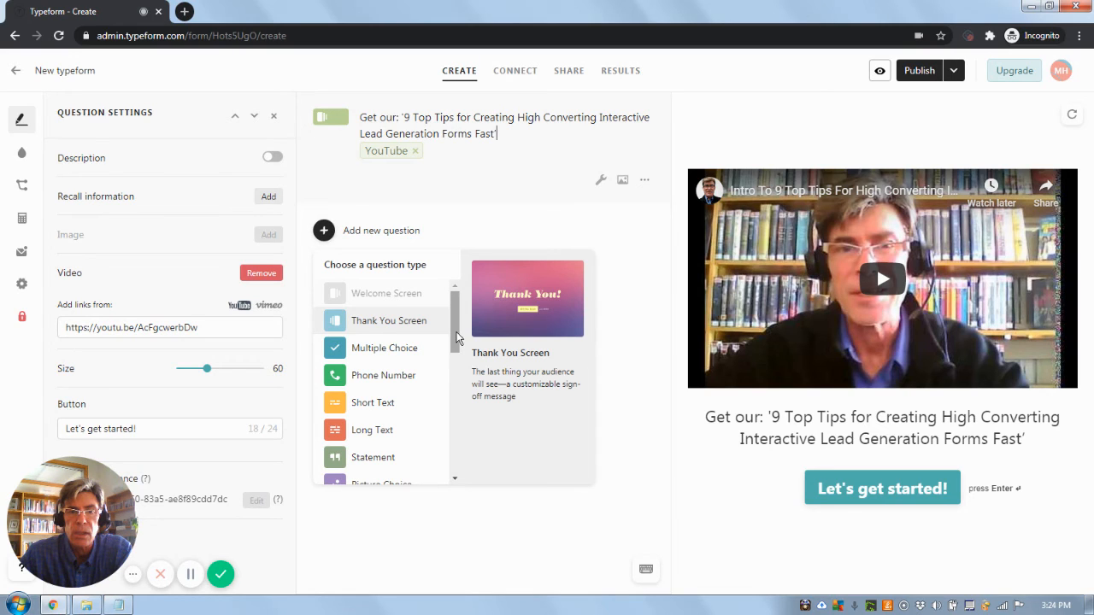
pyautogui.moveTo(456, 338); pyautogui.dragTo(457, 386)
pyautogui.scroll(-1, 457, 386)
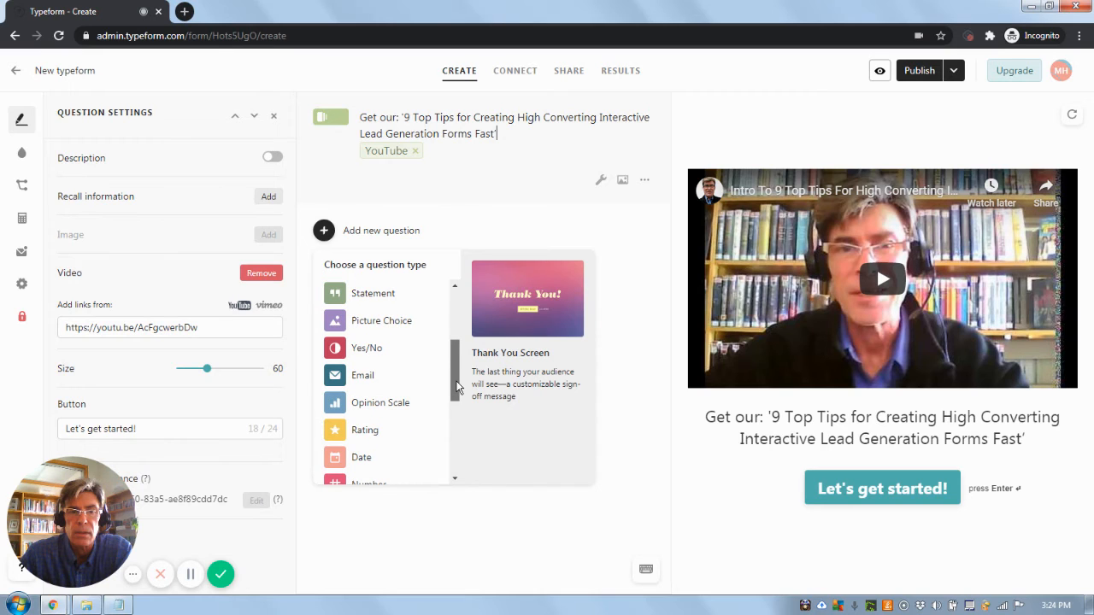
pyautogui.scroll(-1, 460, 415)
pyautogui.scroll(-3, 459, 427)
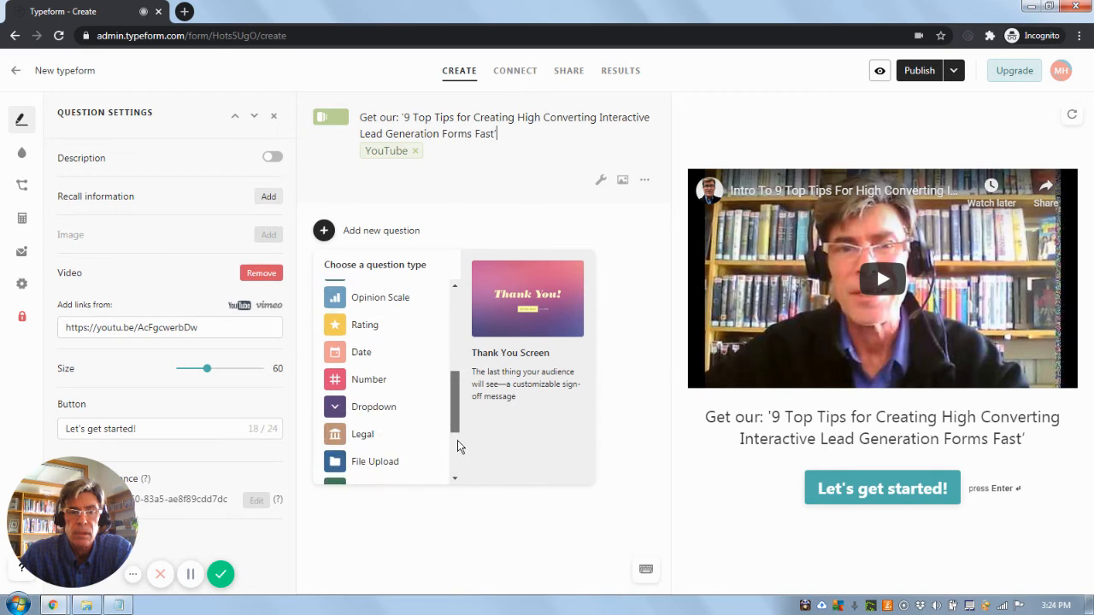
pyautogui.scroll(-4, 458, 446)
pyautogui.scroll(-1, 461, 471)
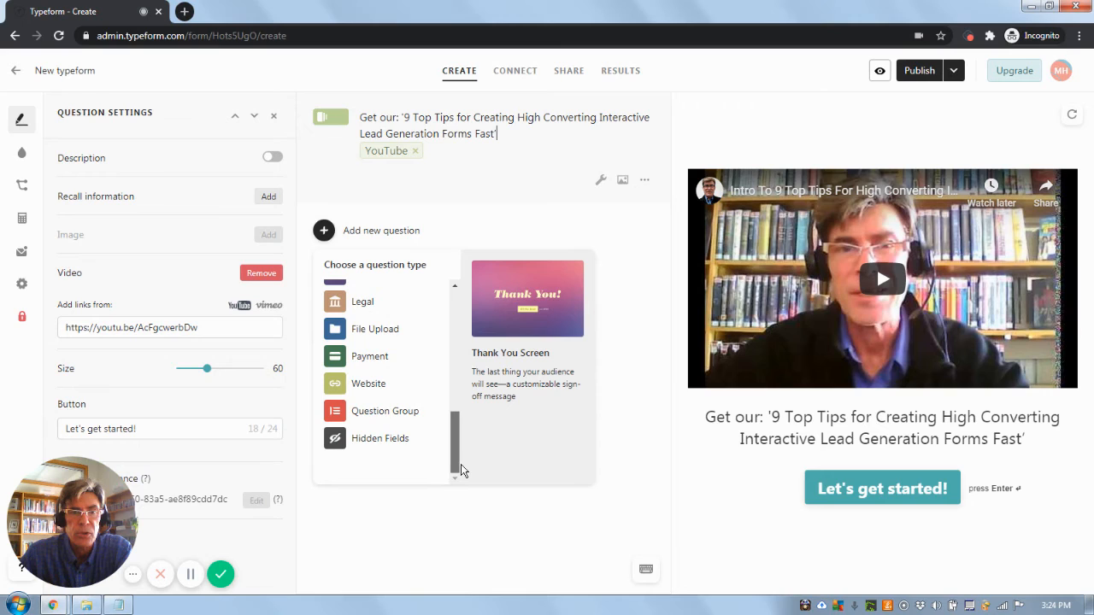
pyautogui.scroll(9, 458, 410)
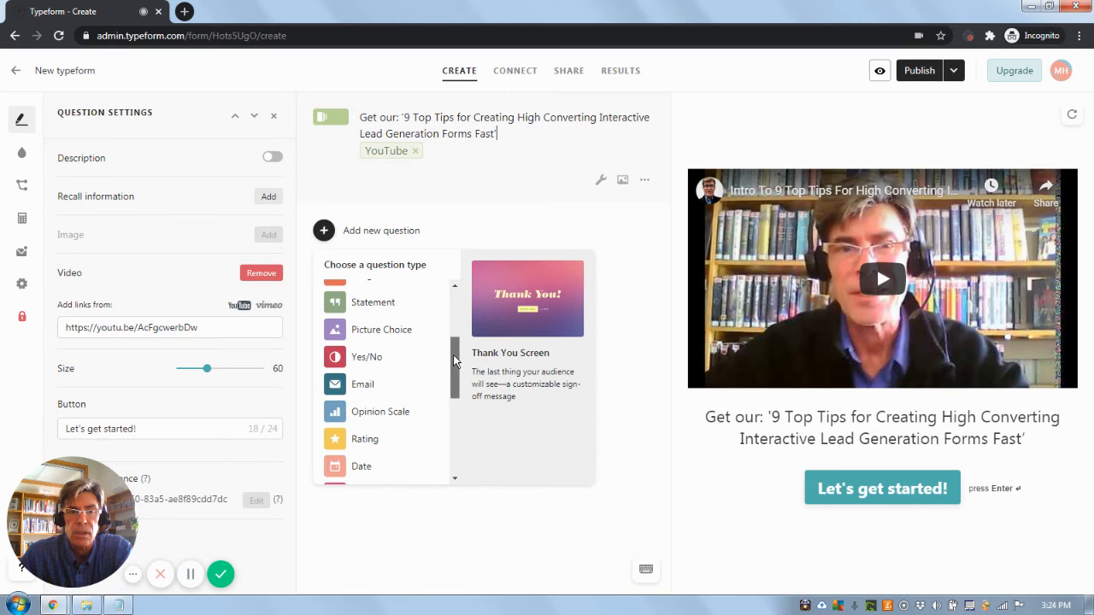
pyautogui.moveTo(456, 361); pyautogui.dragTo(460, 308)
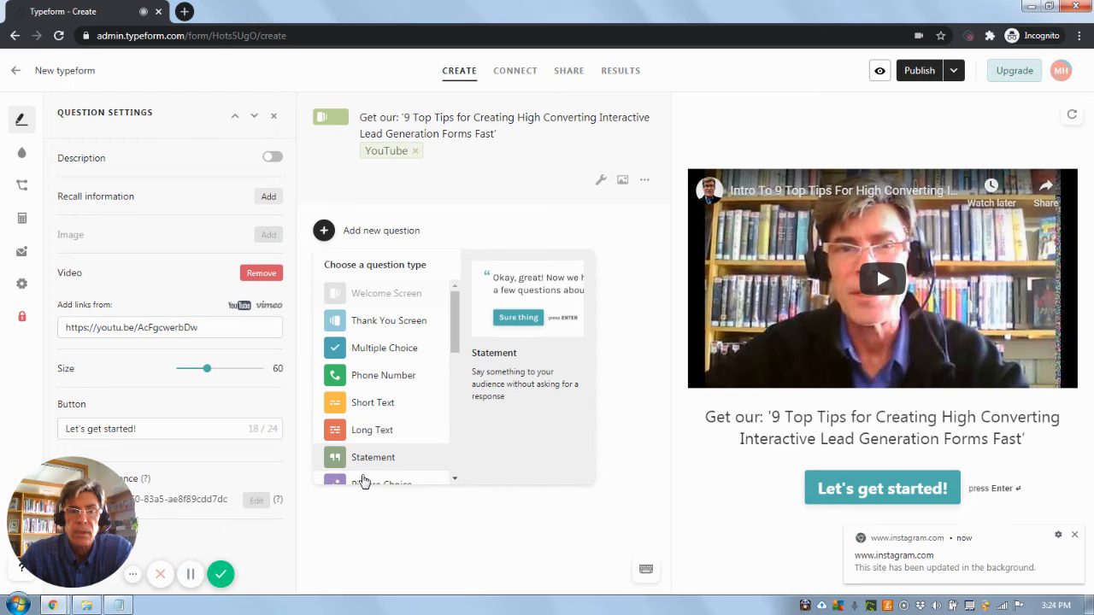
# - Add a Statement after the Welcome Screen and paste the copied "Let's get acquainted" text that introduces the host and asks "And you are?"
pyautogui.click(386, 469)
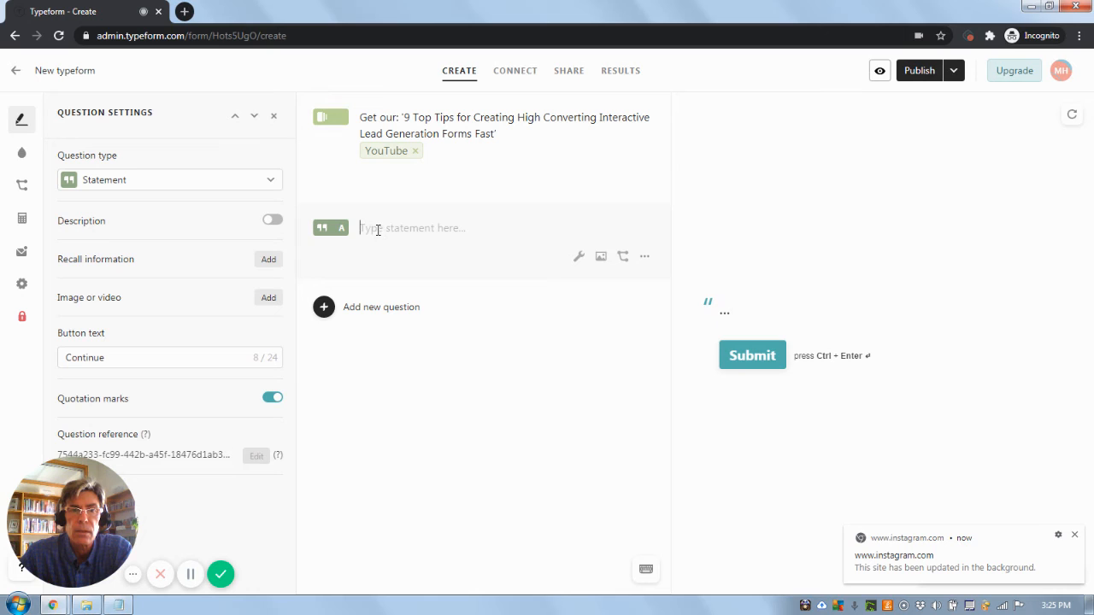
pyautogui.rightClick(374, 230)
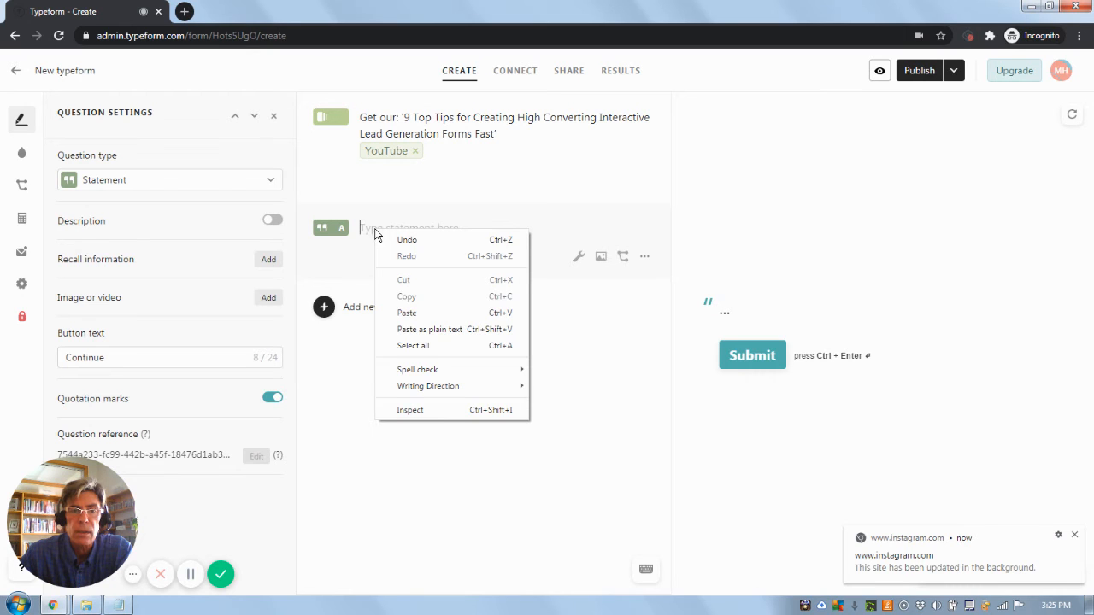
pyautogui.click(402, 313)
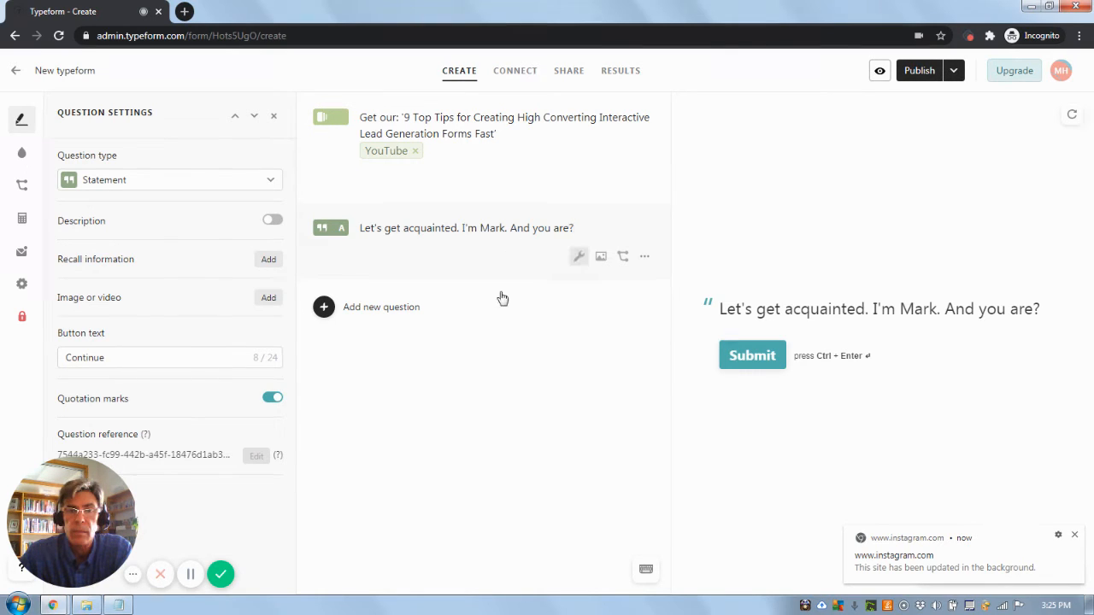
pyautogui.click(192, 575)
pyautogui.click(191, 575)
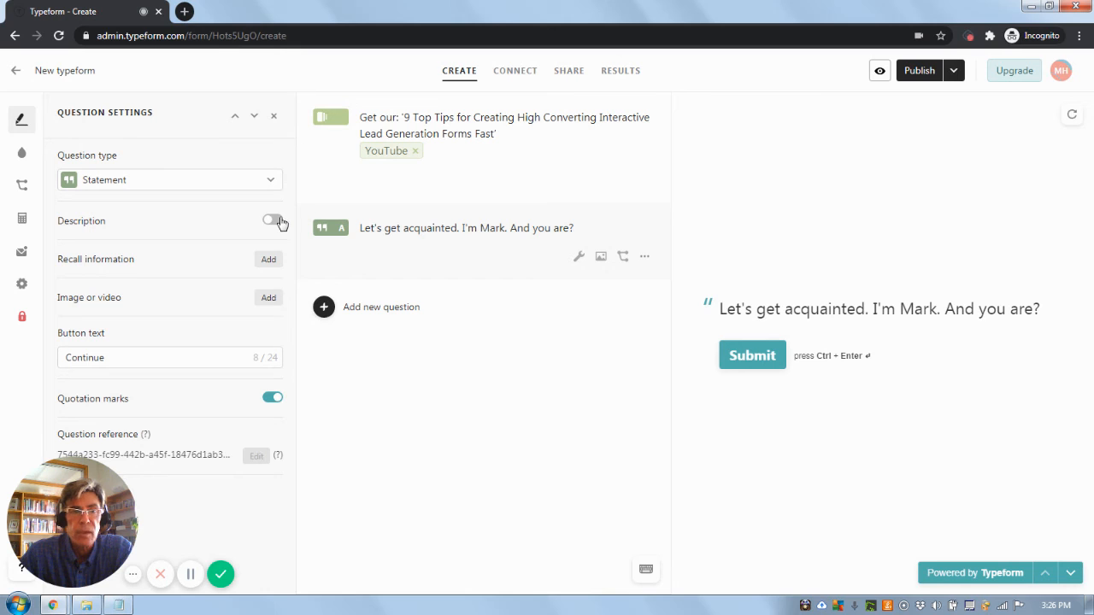
# - Change the "Let's get acquainted" item's question type to Short Text
pyautogui.click(271, 181)
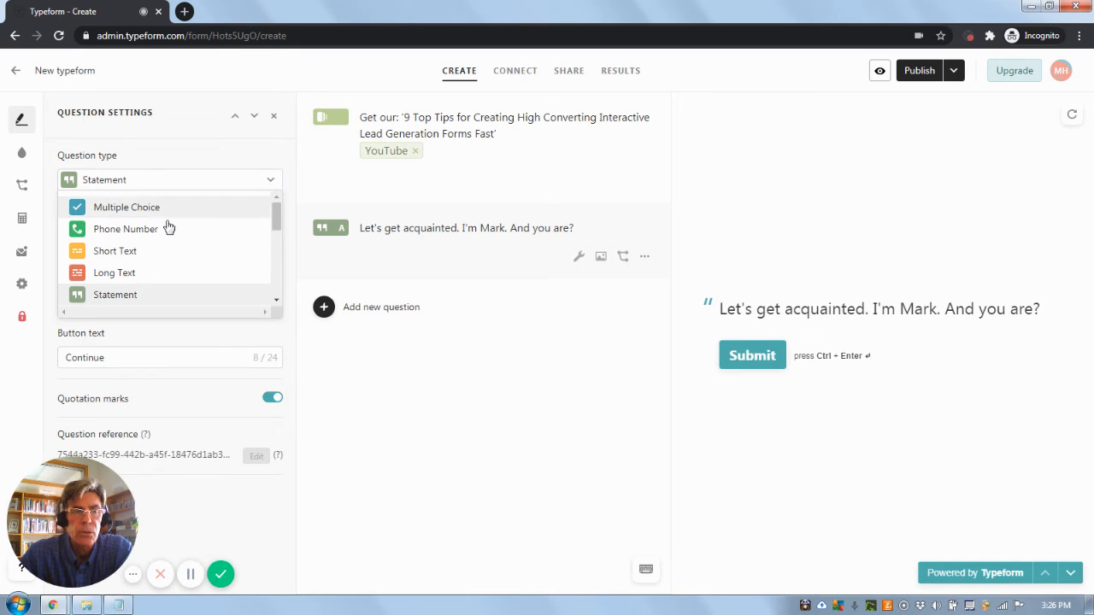
pyautogui.click(126, 255)
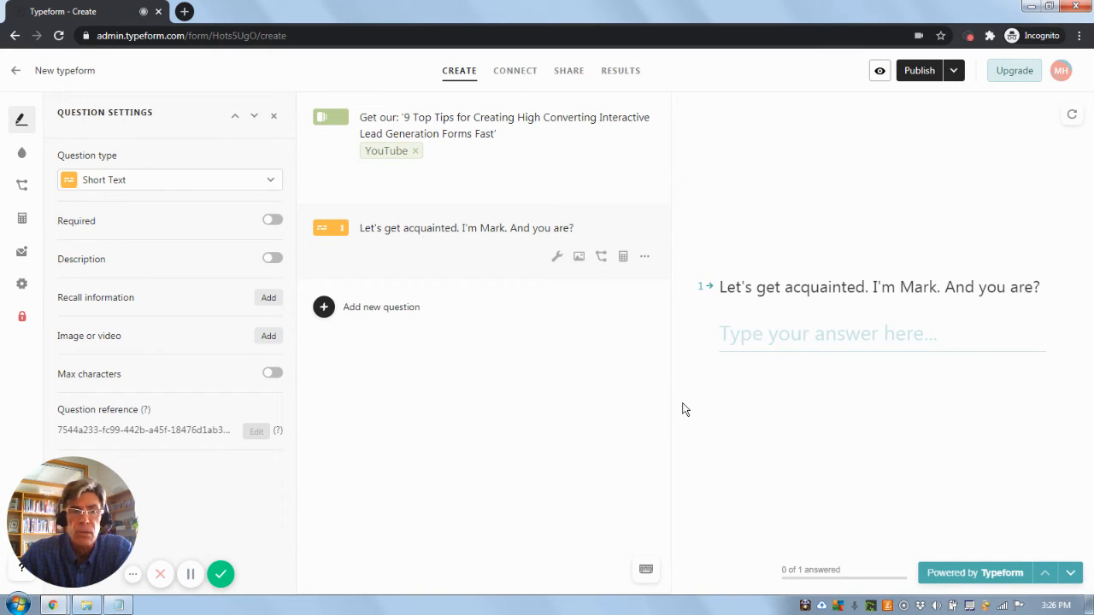
pyautogui.click(190, 574)
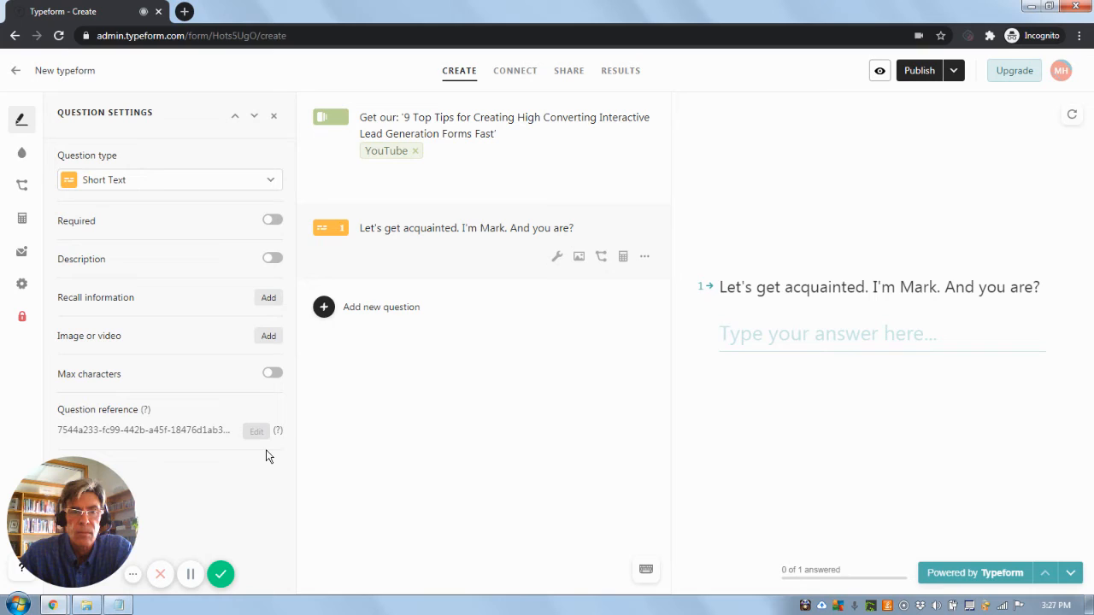
# - Add a Multiple Choice question with the copied text "Nice to meet you, _____. So tell me, what industry do you work in?"
pyautogui.click(350, 327)
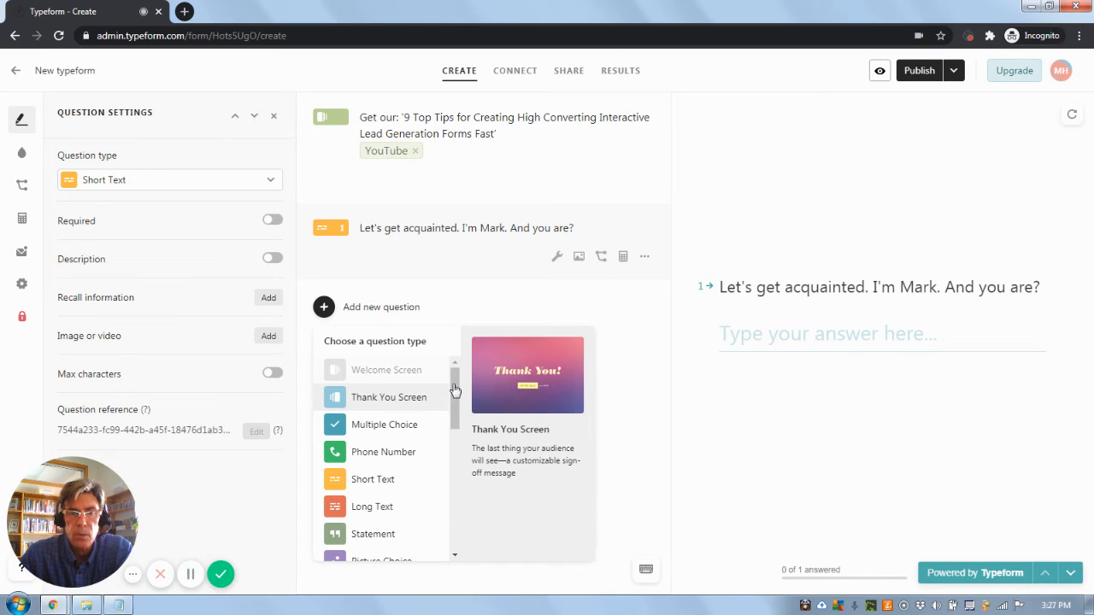
pyautogui.click(376, 430)
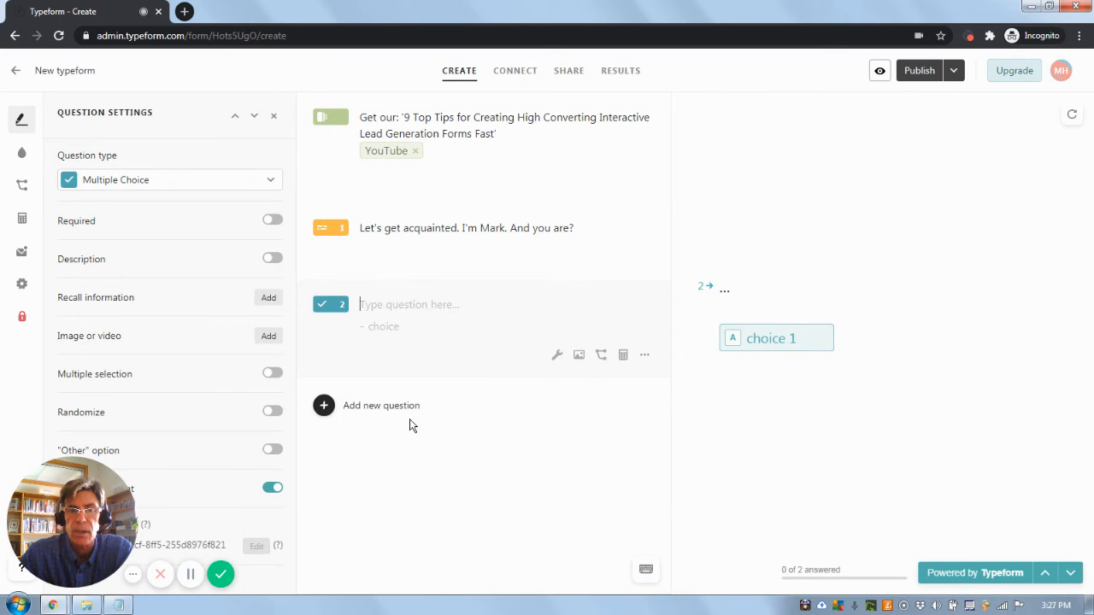
pyautogui.rightClick(398, 304)
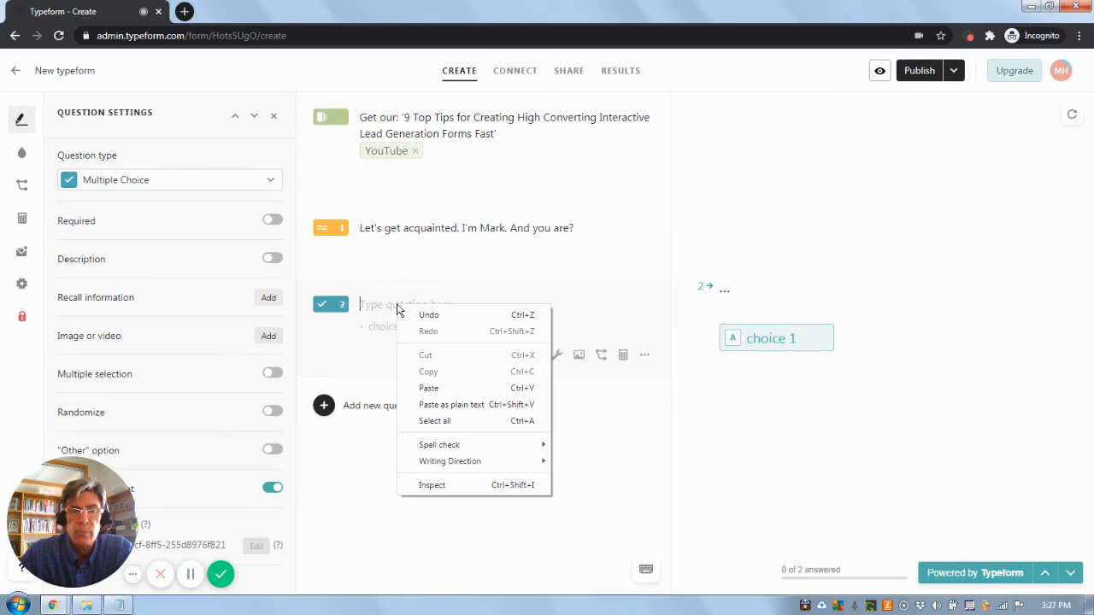
pyautogui.click(428, 389)
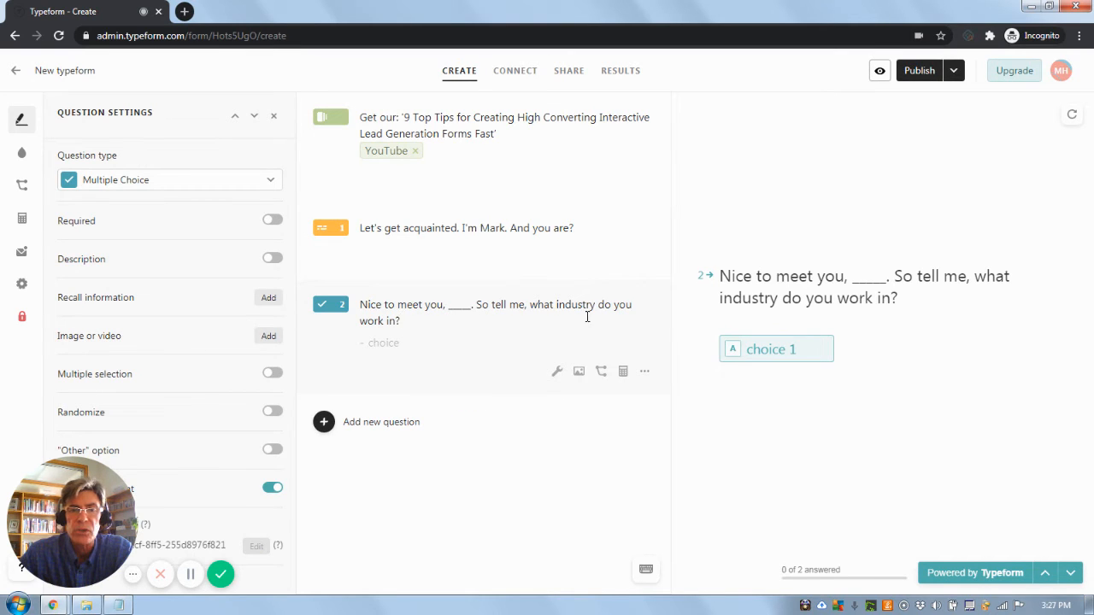
# - Replace the blank after "Nice to meet you," with information recalled from the "Let's get acquainted" question
pyautogui.click(449, 305)
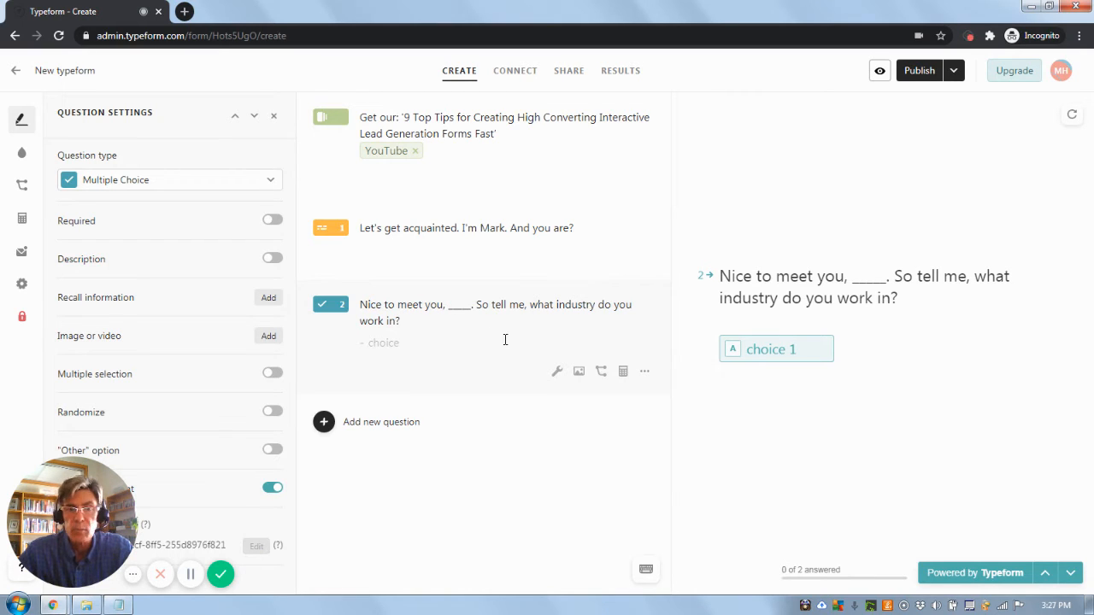
pyautogui.press('Delete')
pyautogui.press('Delete')
pyautogui.press('Delete')
pyautogui.press('Delete')
pyautogui.press('Delete')
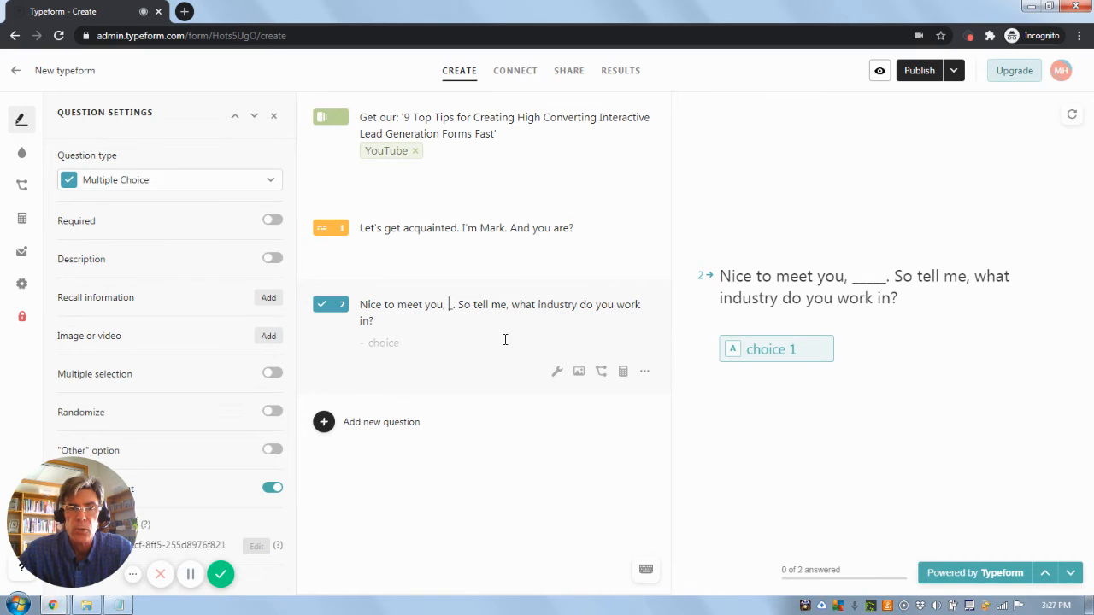
pyautogui.press('Delete')
pyautogui.press('BackSpace')
pyautogui.press('BackSpace')
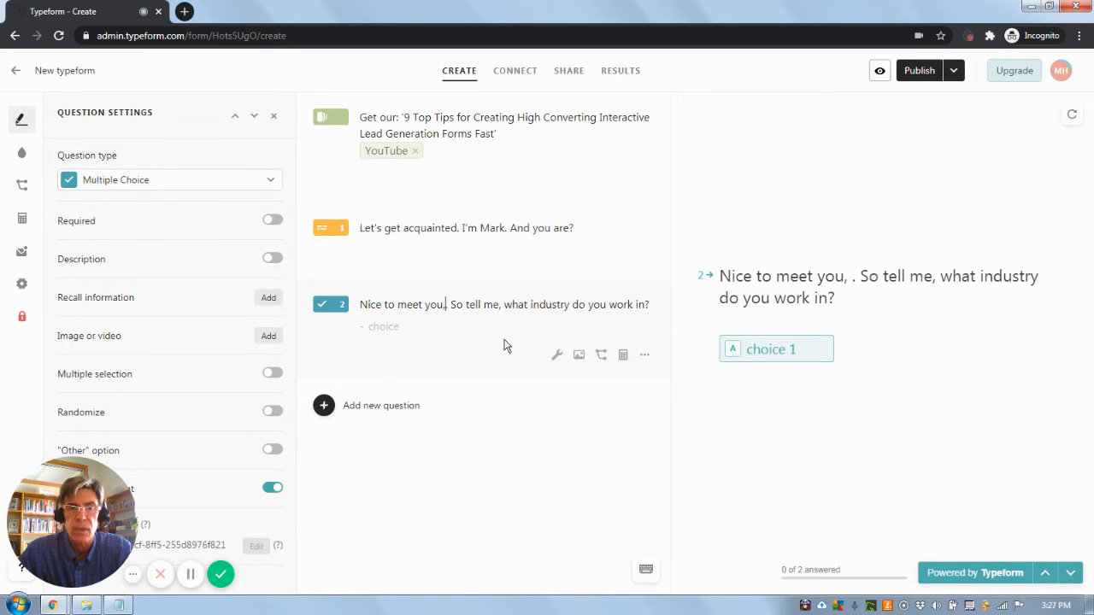
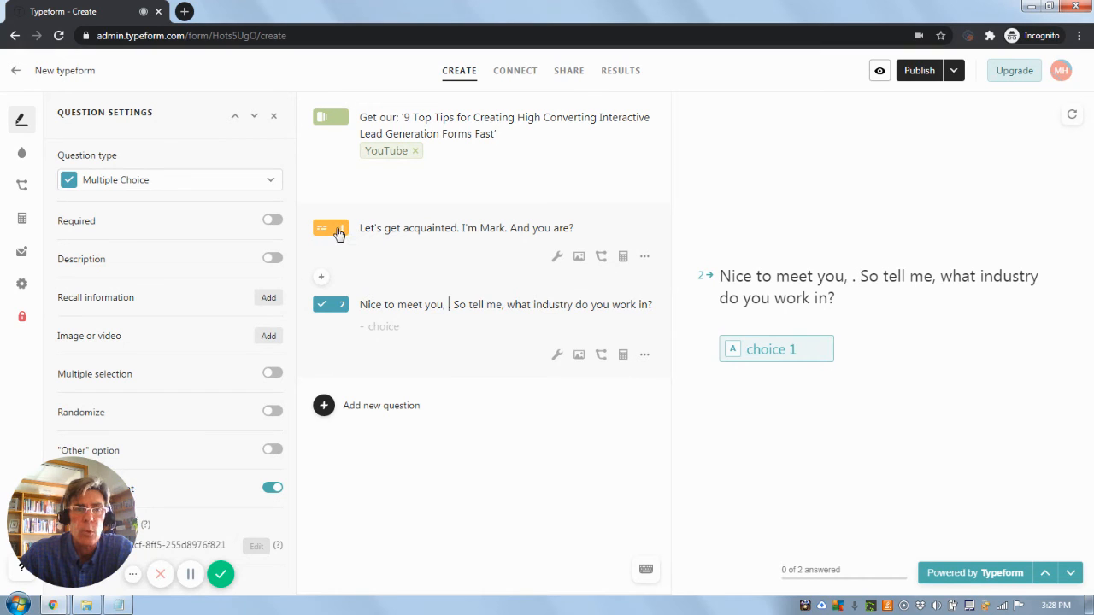
pyautogui.click(267, 299)
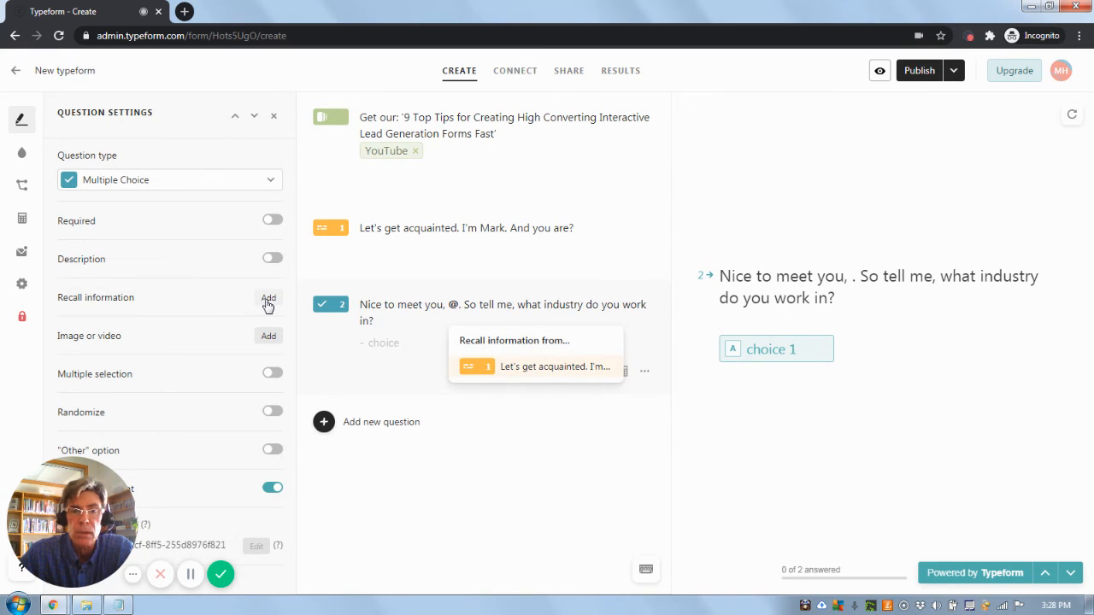
pyautogui.click(483, 373)
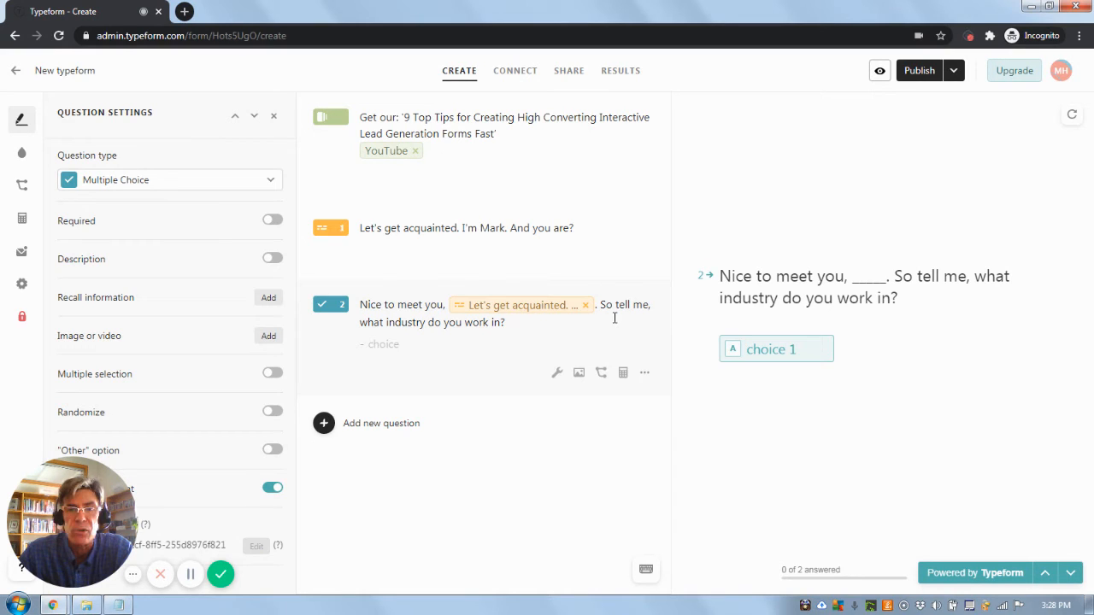
# - Give the industry question two answer choices, "Marketing" and "Other"
pyautogui.click(394, 345)
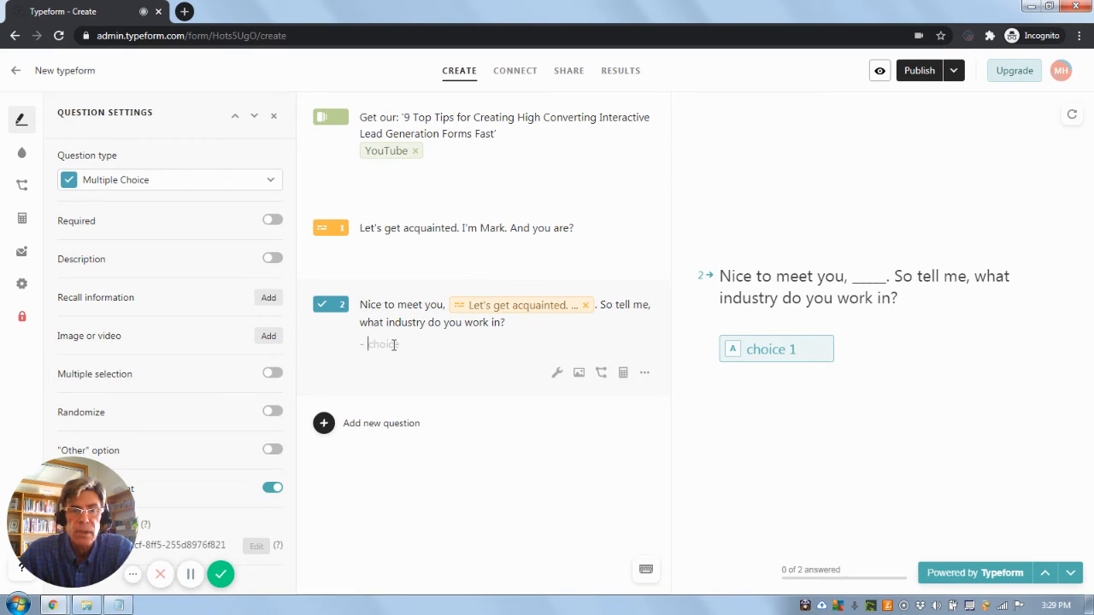
pyautogui.rightClick(392, 345)
pyautogui.click(421, 432)
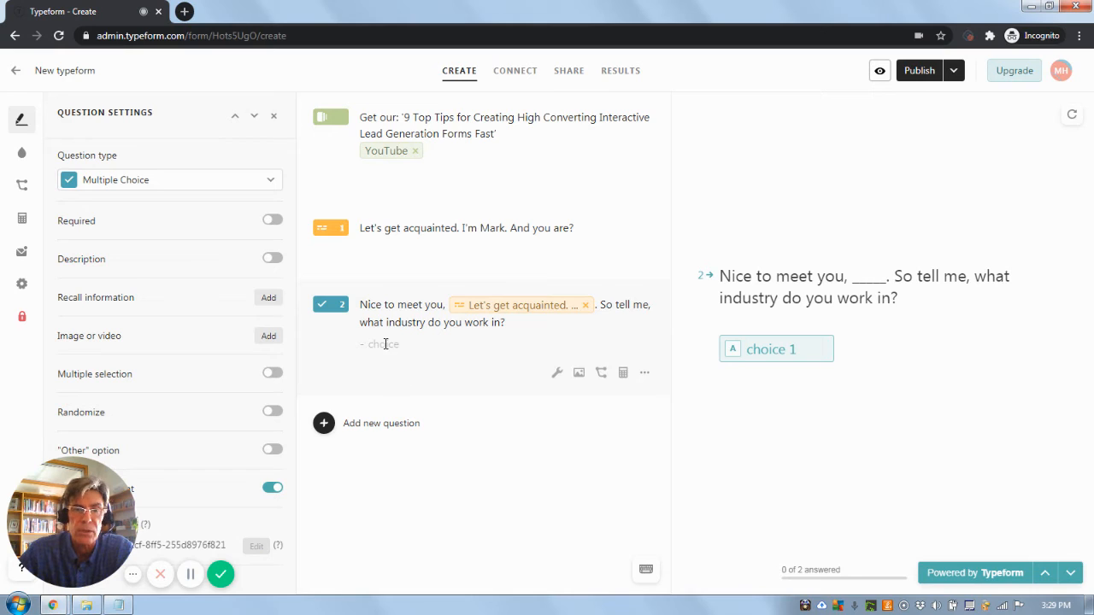
pyautogui.write('Other')
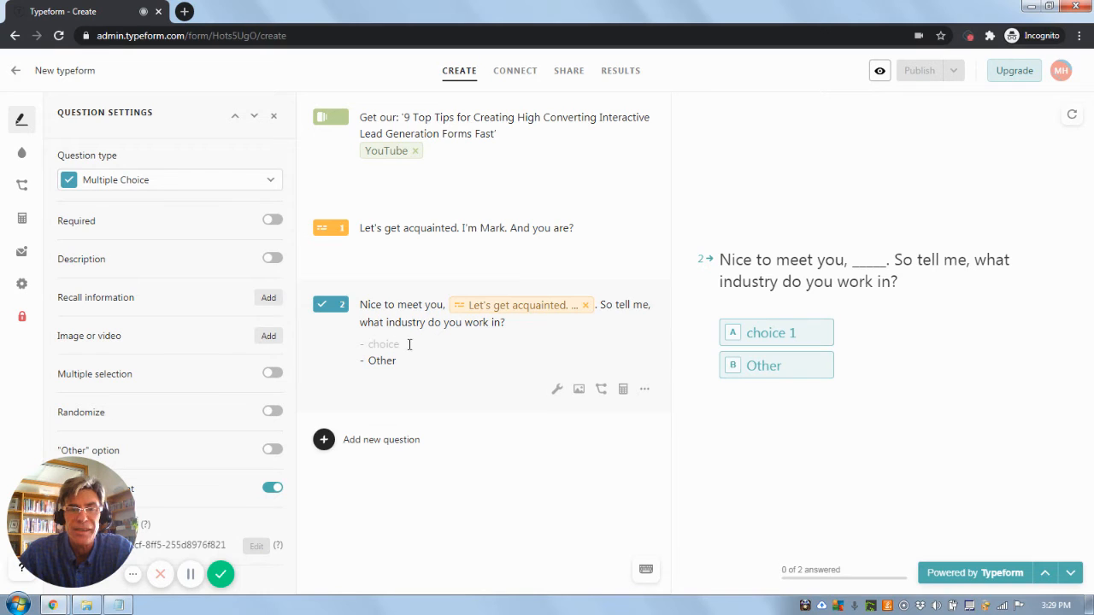
pyautogui.click(401, 344)
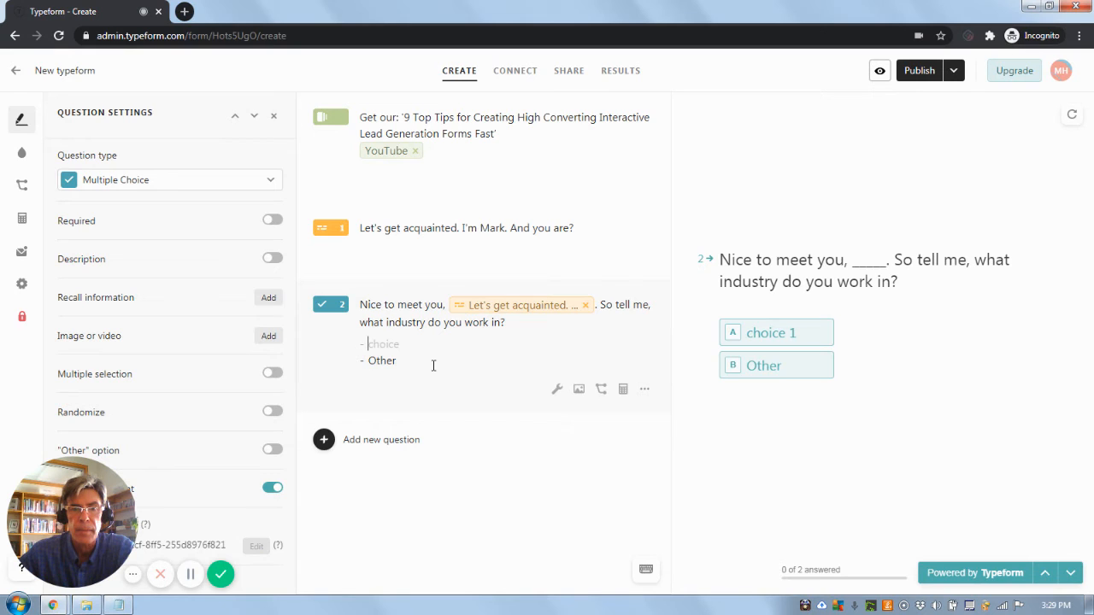
pyautogui.write('Marketing')
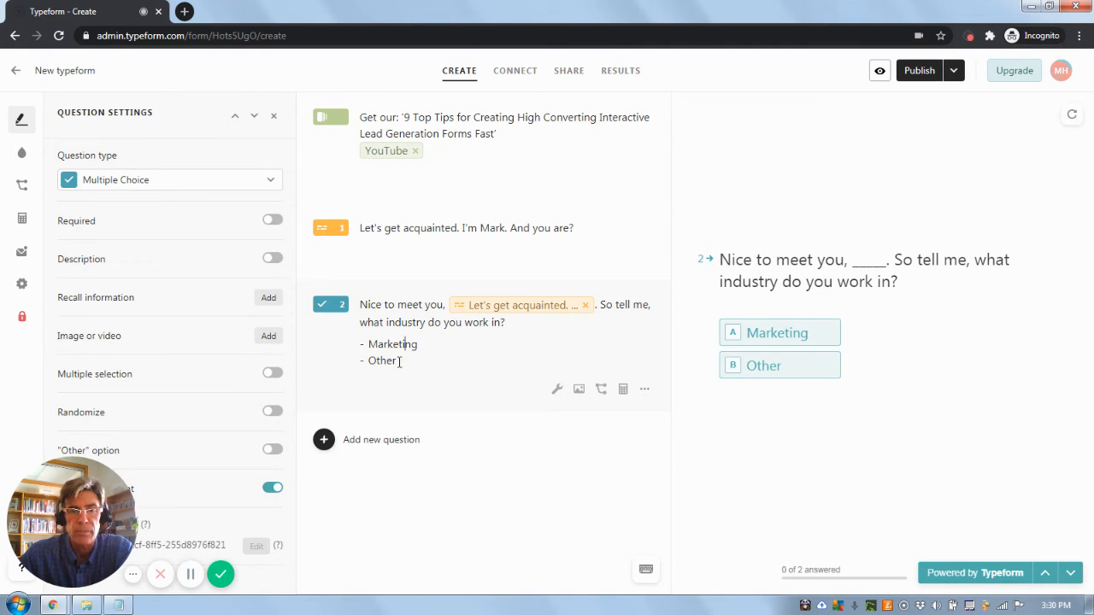
# - Try the built-in "Other" option on the industry question in place of the manually entered choice
pyautogui.moveTo(399, 362); pyautogui.dragTo(357, 373)
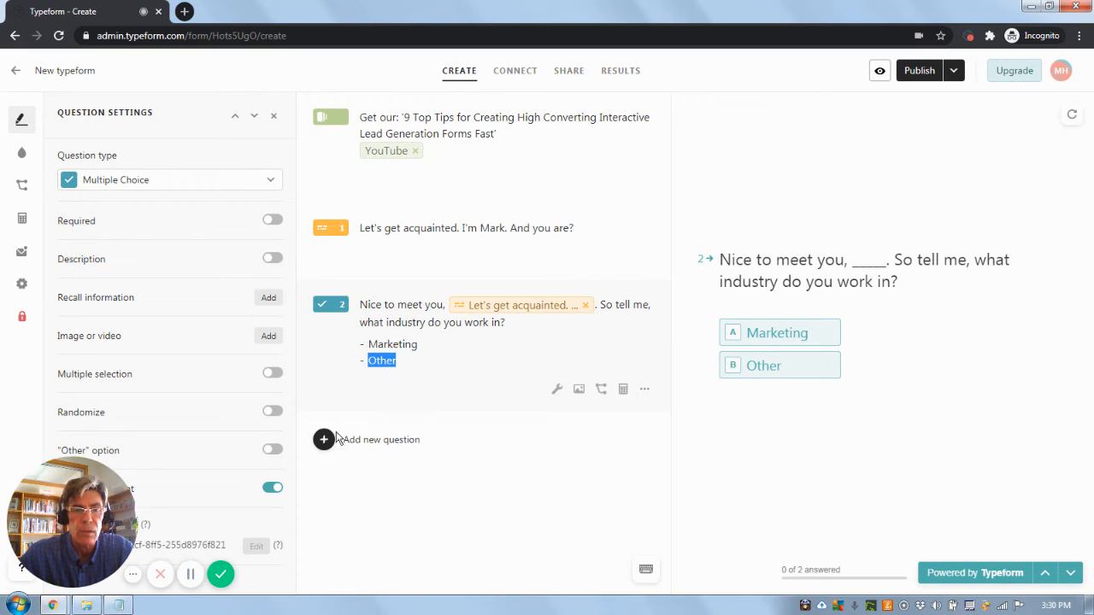
pyautogui.moveTo(117, 458)
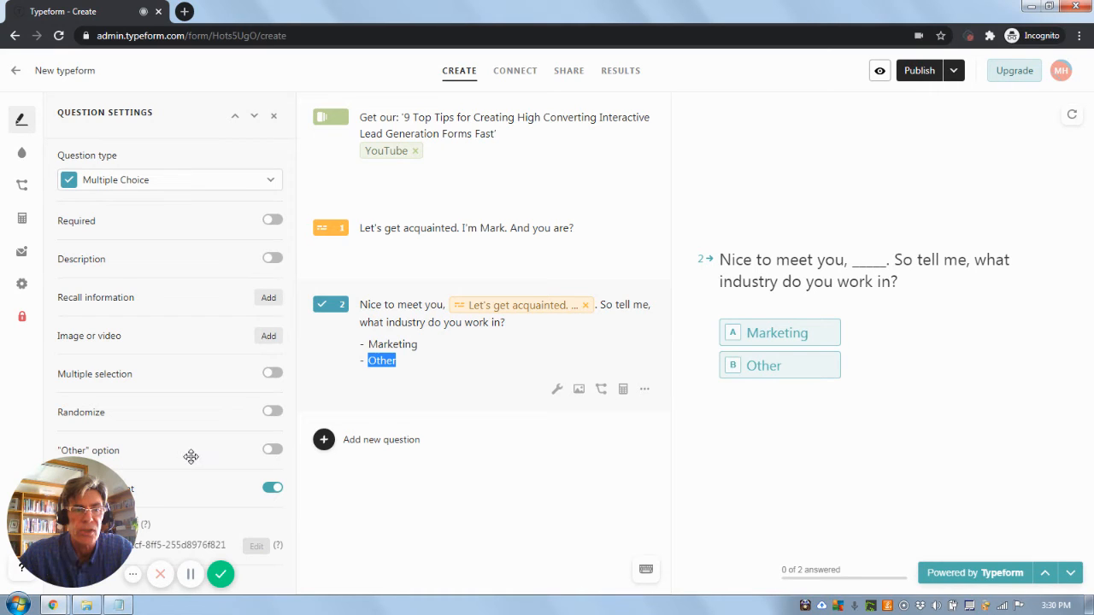
pyautogui.click(270, 452)
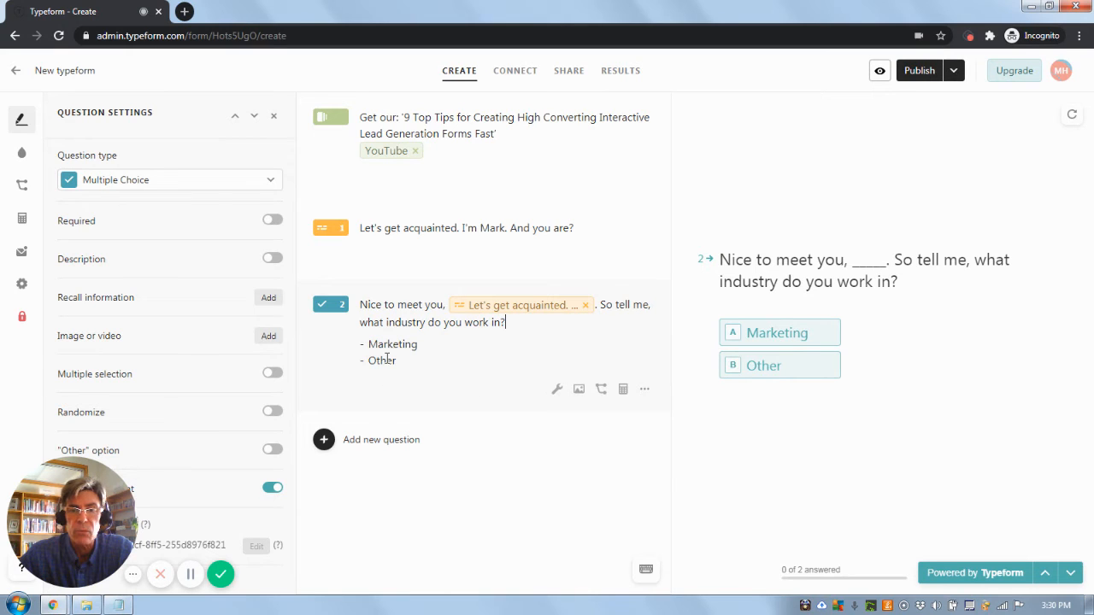
pyautogui.click(191, 576)
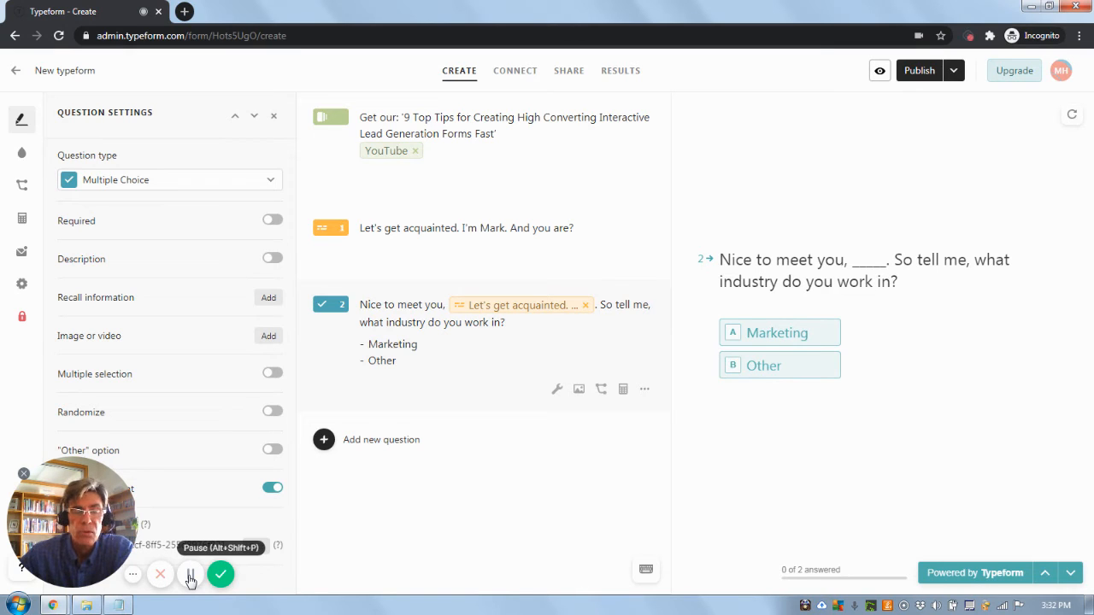
# - Add a Multiple Choice question asking "What type of 'interactive content' are you currently using? (indicate all that apply)"
pyautogui.click(324, 440)
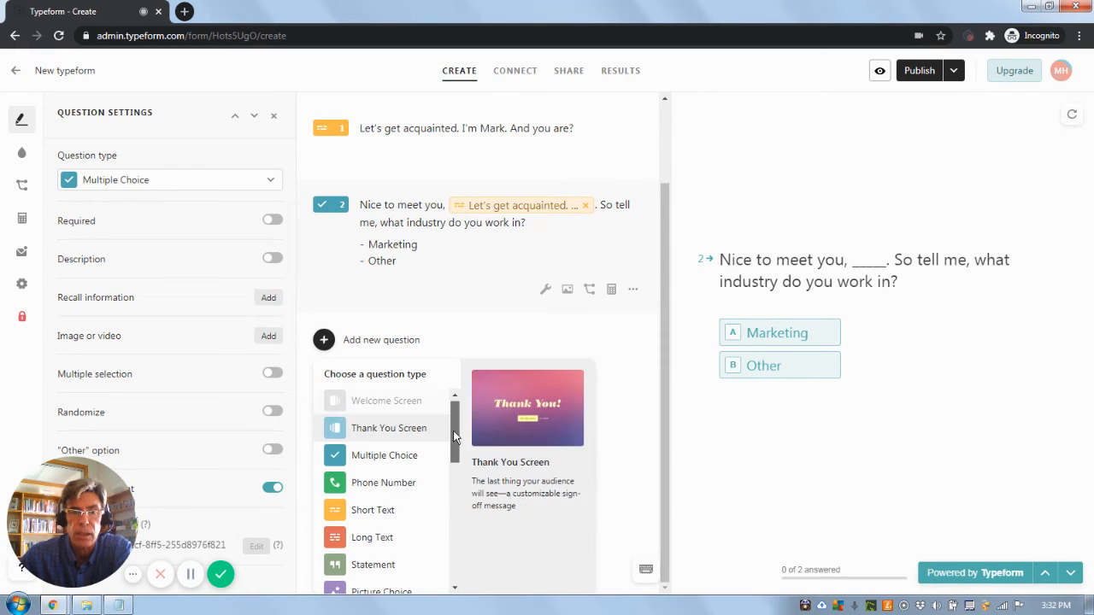
pyautogui.scroll(-1, 454, 437)
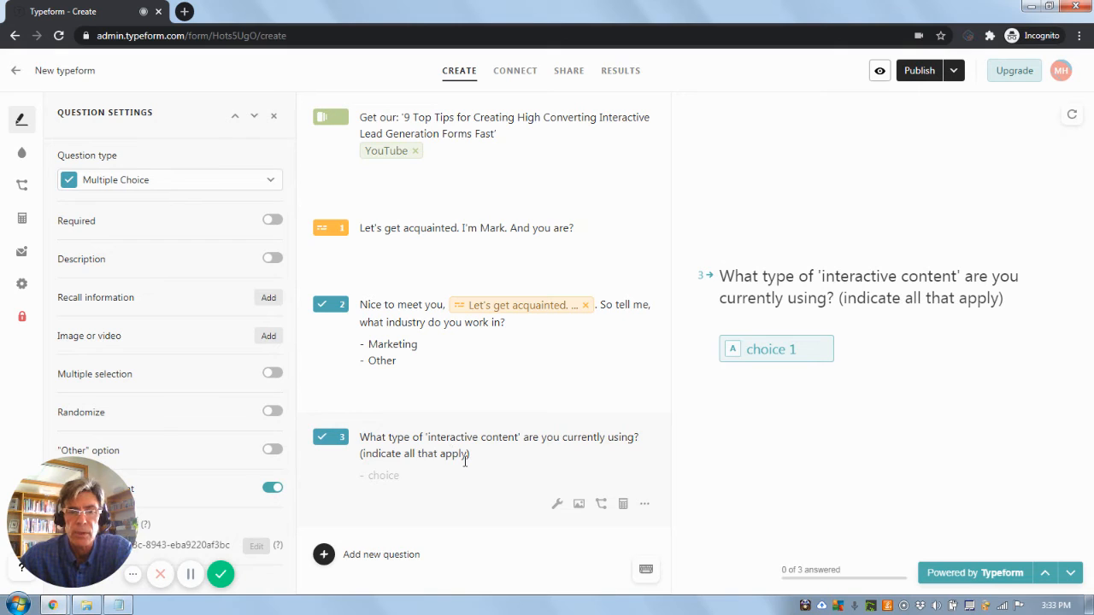
pyautogui.click(398, 481)
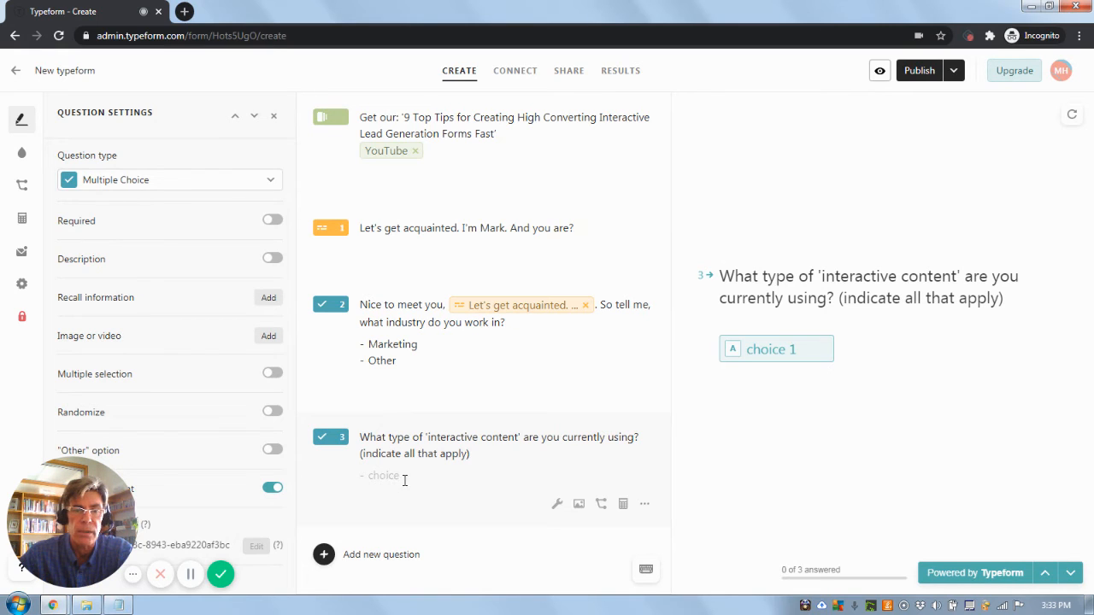
# - Give the interactive content question the answer choice "calculator"
pyautogui.click(416, 475)
pyautogui.write('calculator')
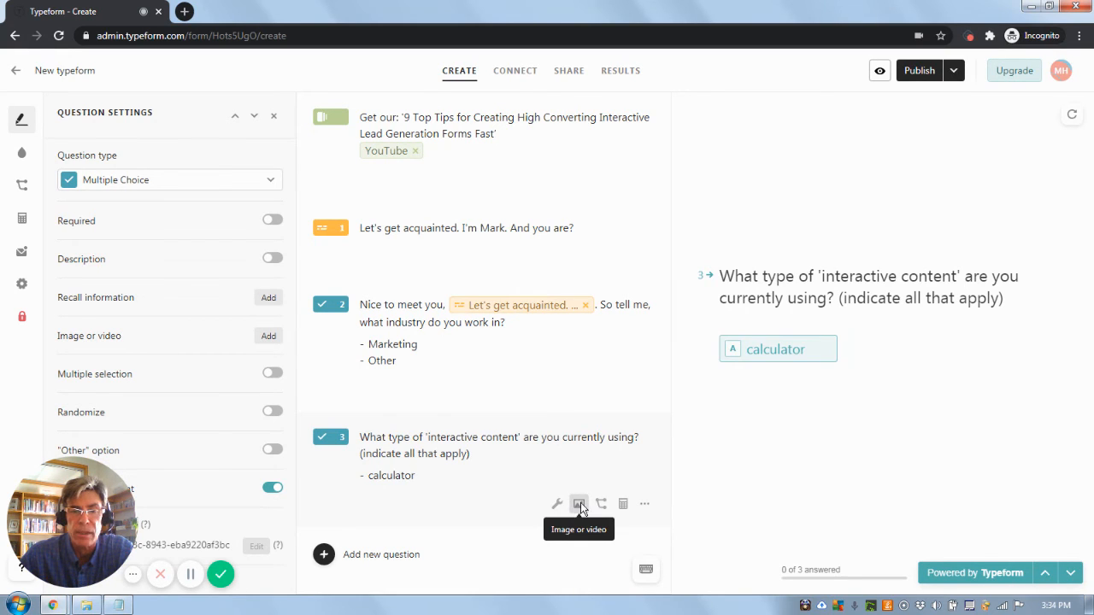
# - Try a testimonial image on the interactive content question, including the layout where the image fills one half of the screen
pyautogui.click(581, 506)
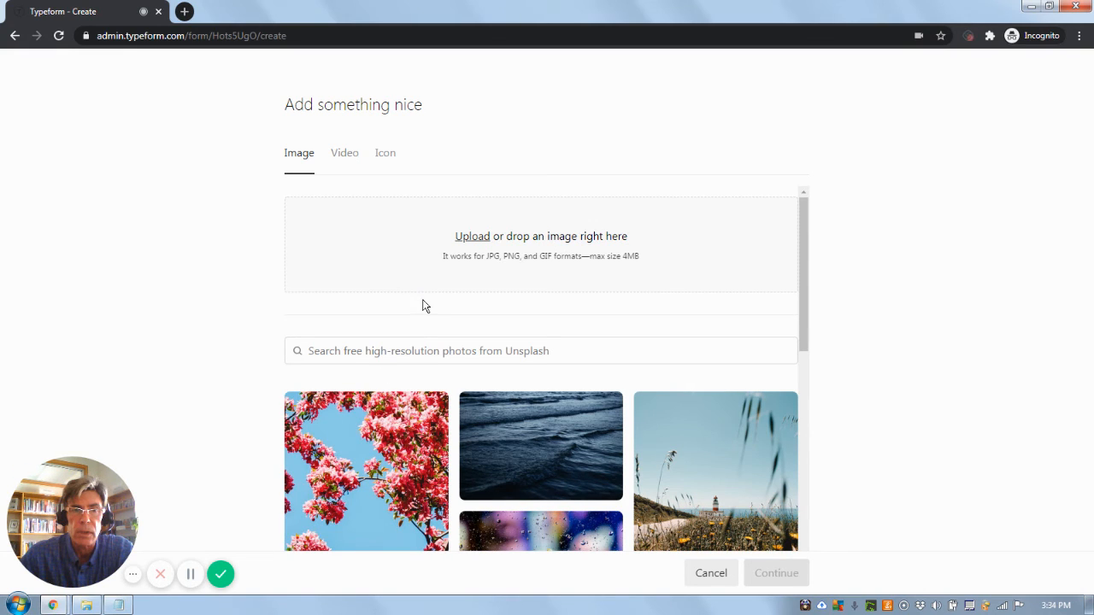
pyautogui.click(192, 576)
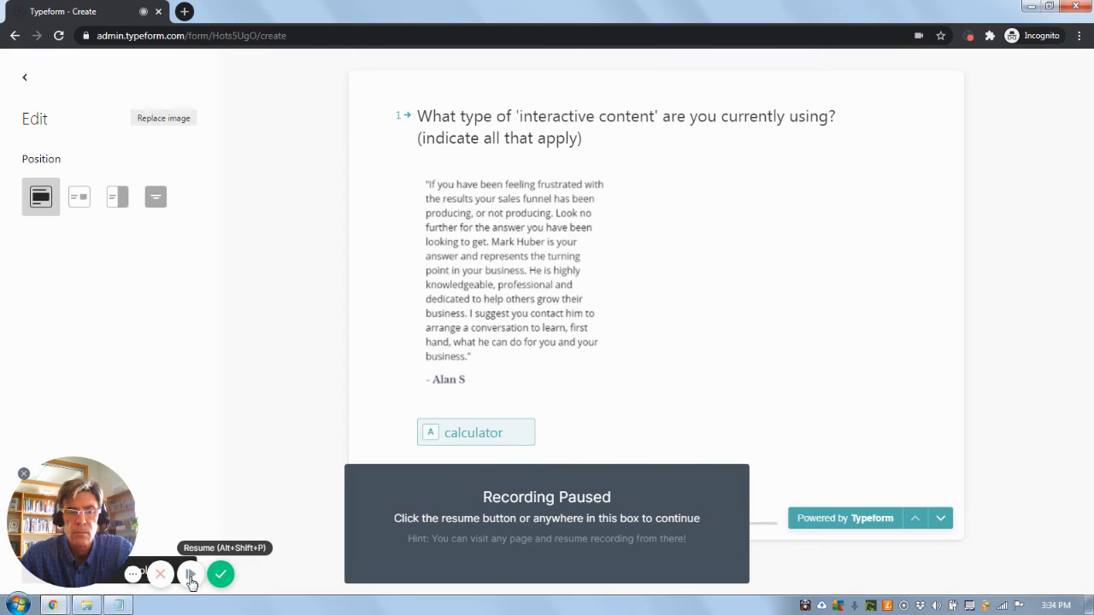
pyautogui.click(192, 578)
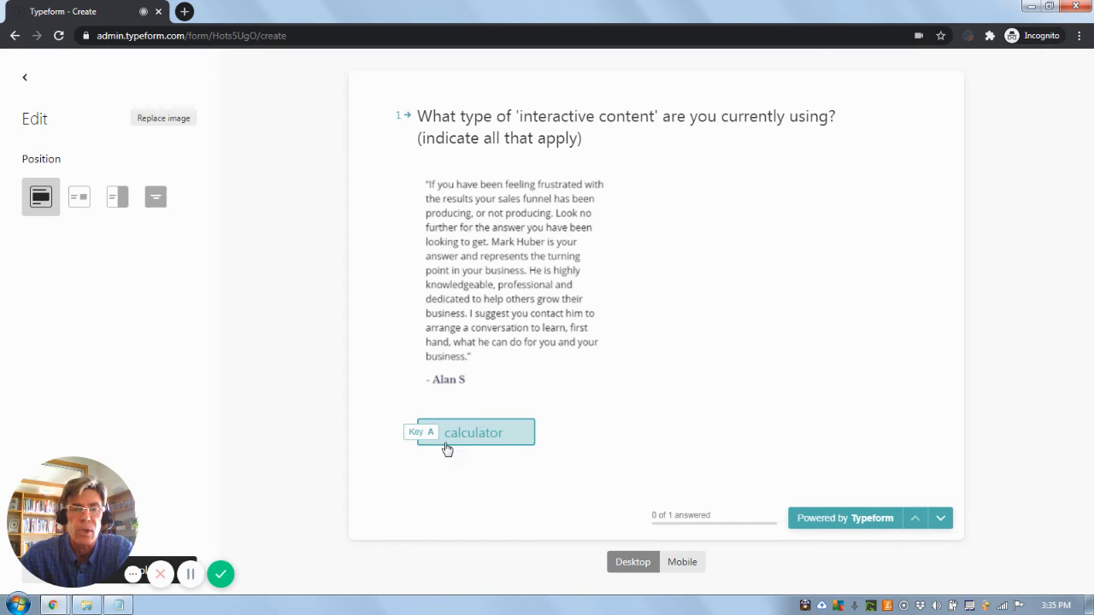
pyautogui.click(123, 199)
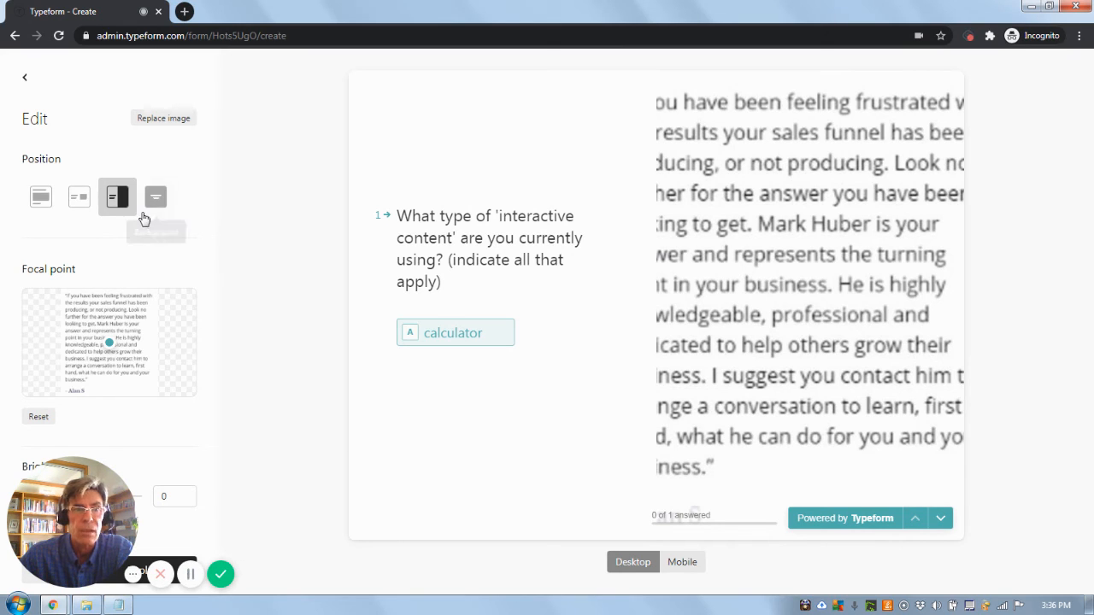
pyautogui.click(24, 82)
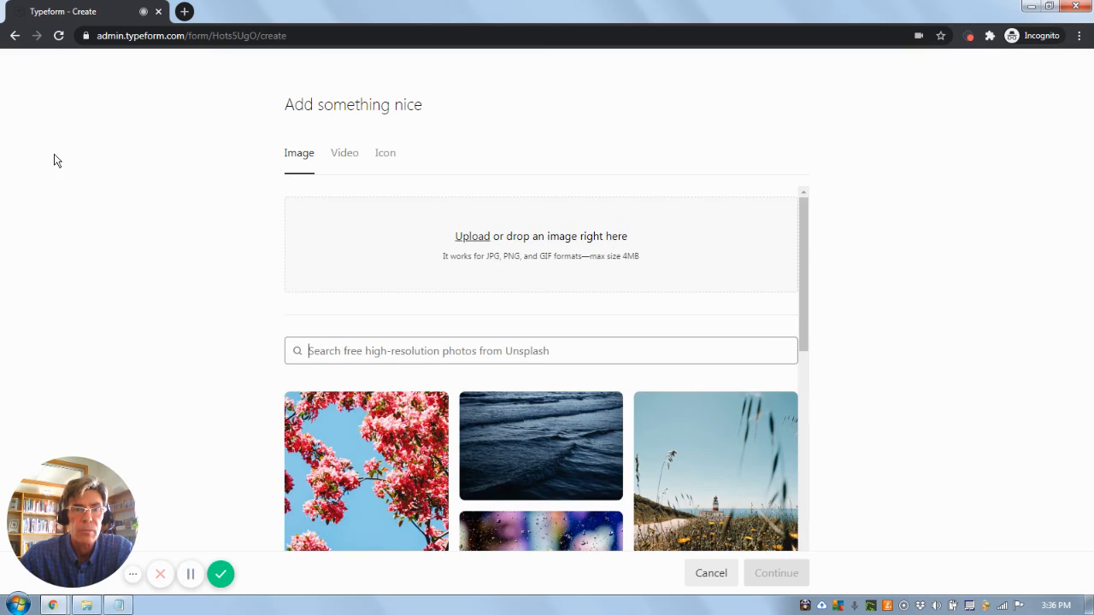
pyautogui.click(191, 575)
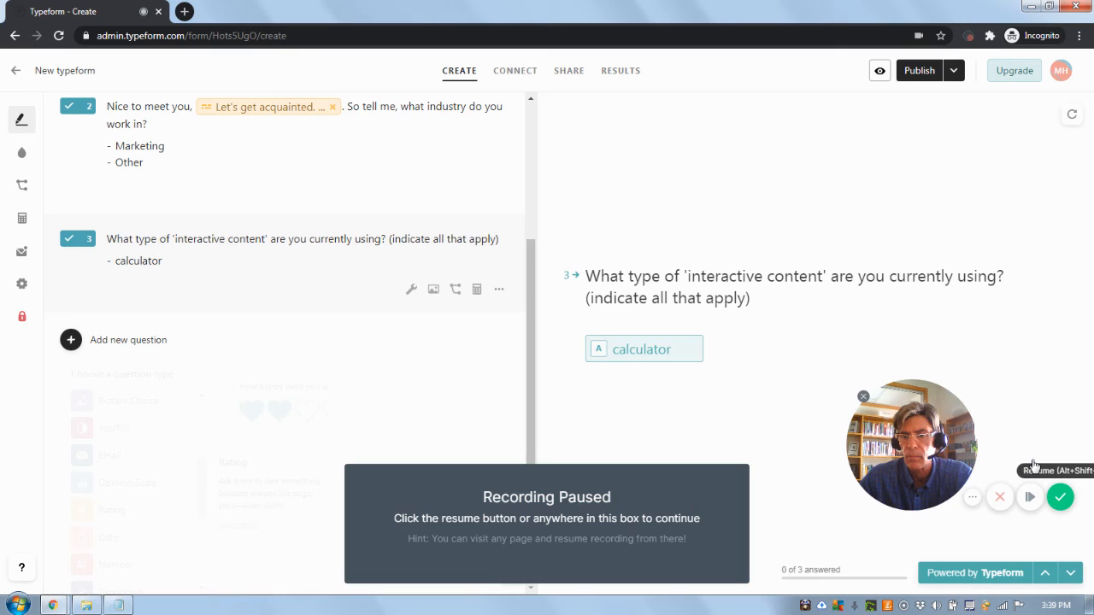
pyautogui.click(1031, 494)
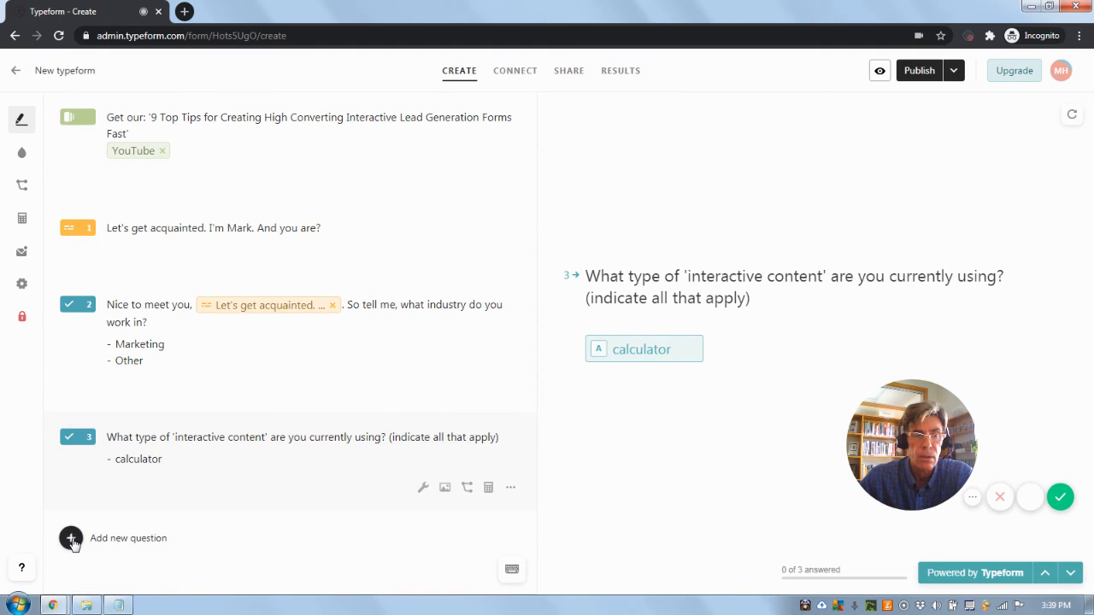
# - Add an Email question with the pasted text "9. Thanks for that _____! Now, where should we send our '9 Tips For Effective Interactive Forms'? Email"
pyautogui.click(71, 538)
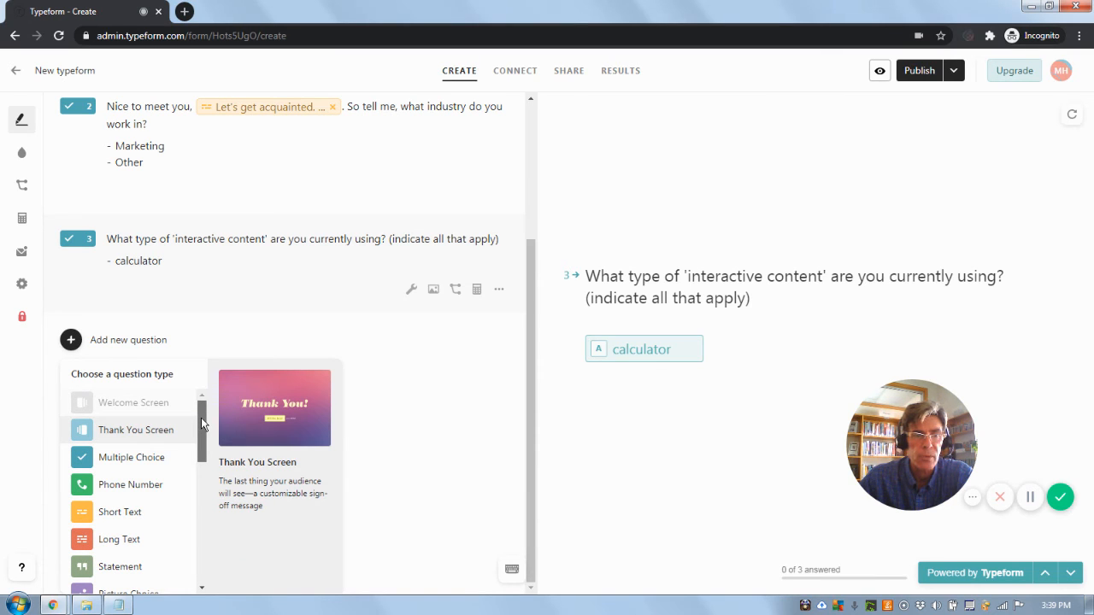
pyautogui.moveTo(201, 421); pyautogui.dragTo(203, 481)
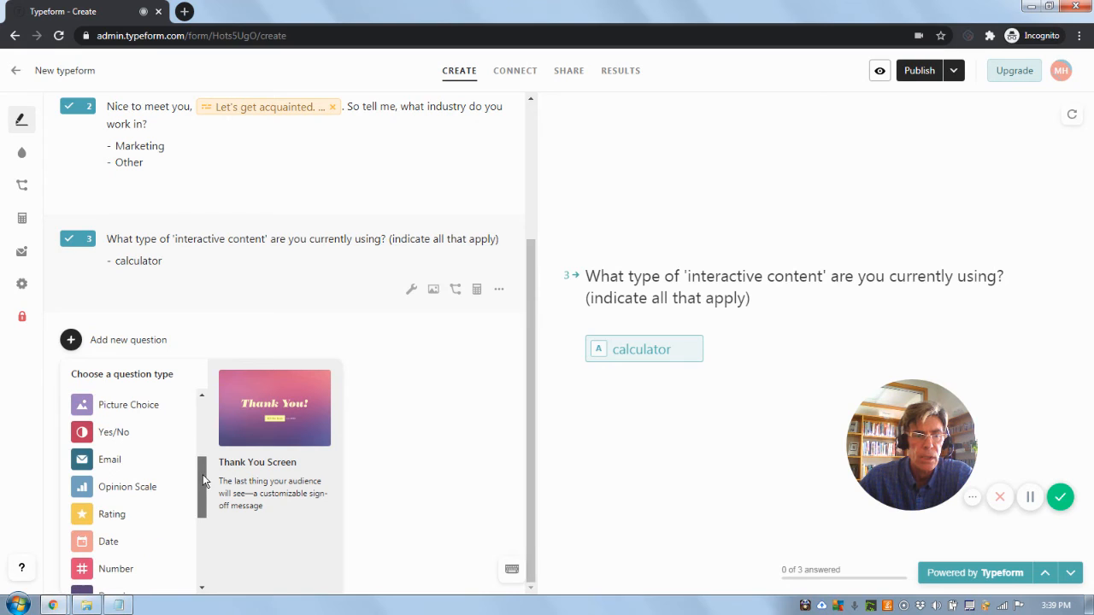
pyautogui.click(109, 461)
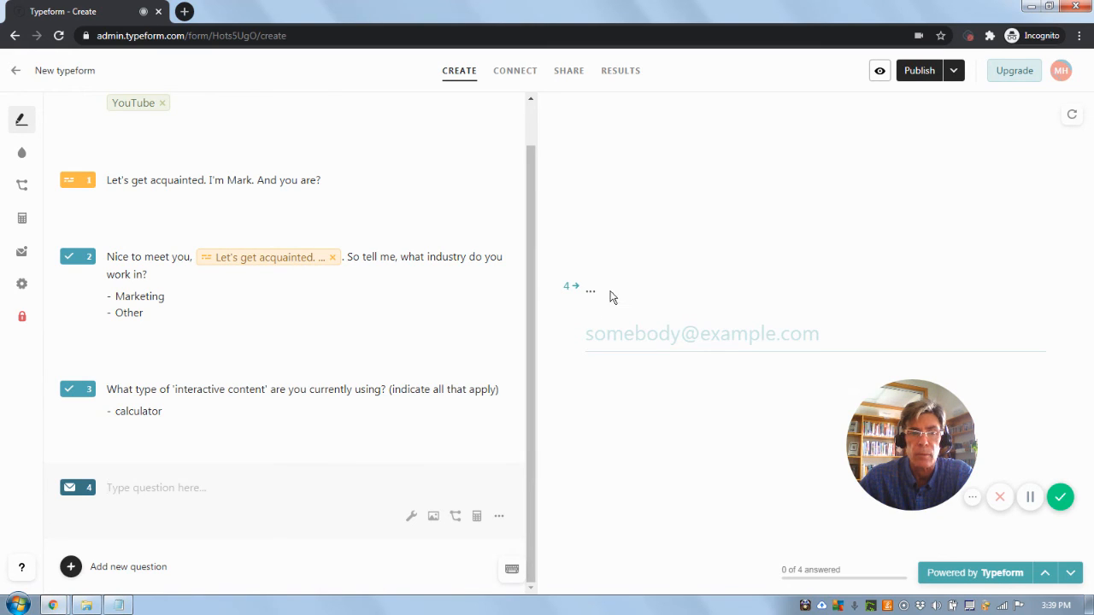
pyautogui.rightClick(206, 484)
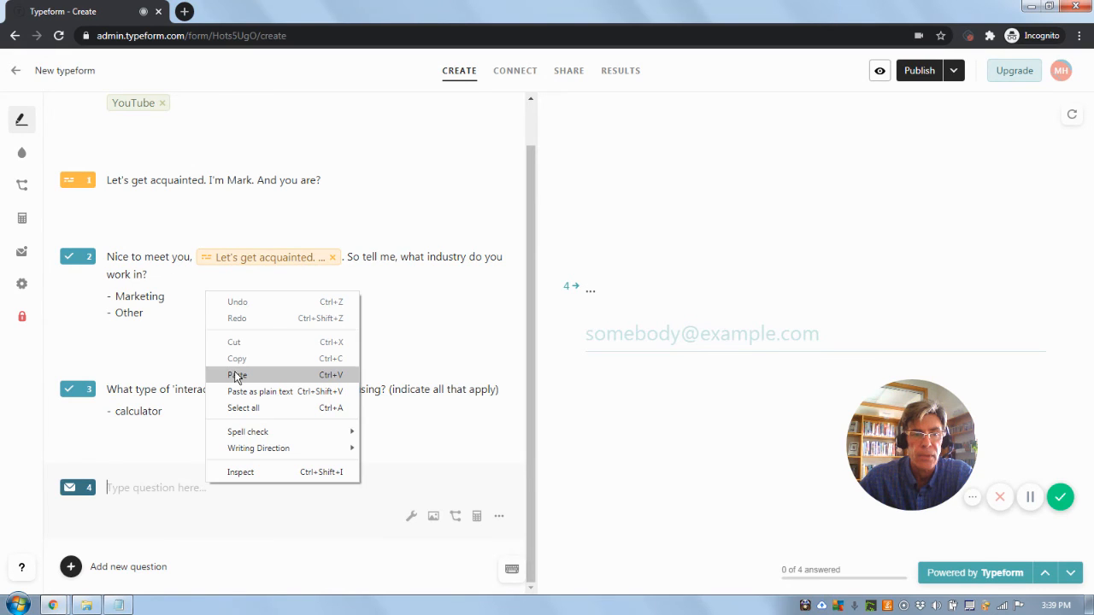
pyautogui.click(237, 377)
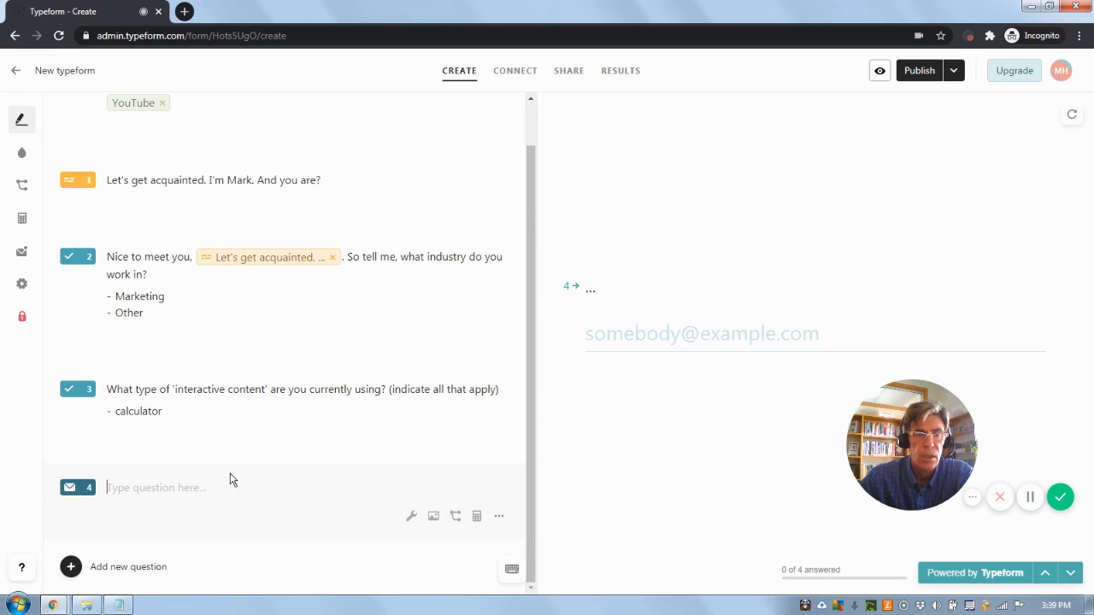
pyautogui.write("9. Thanks for that ____! Now, where should we send our '9 Tips For Effective Interactive Forms'? Email")
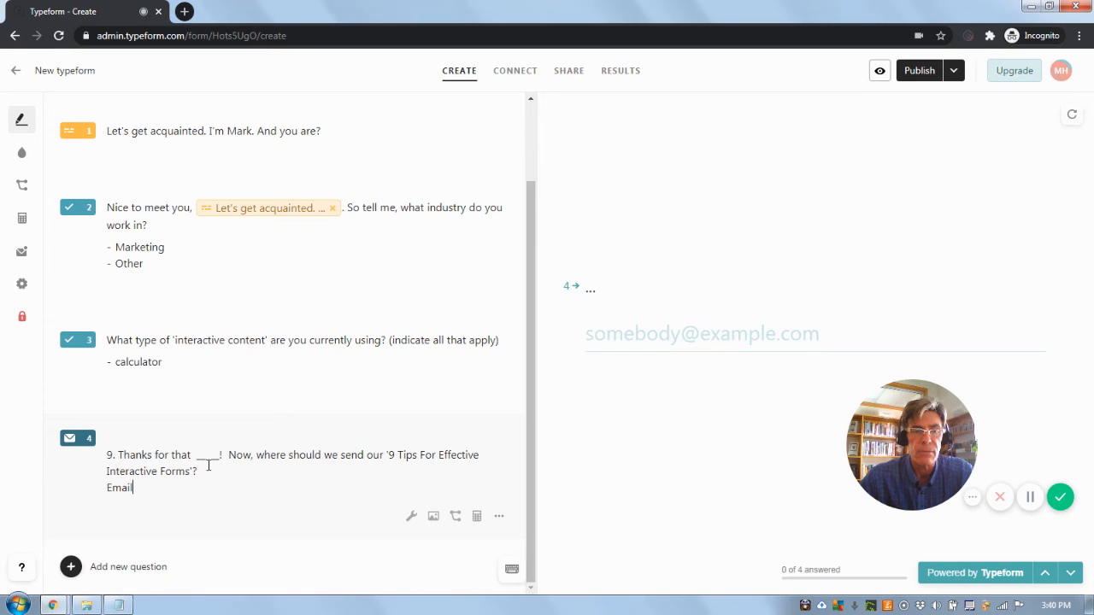
# - Delete the trailing word "Email" and its line from the Email question's text
pyautogui.click(196, 457)
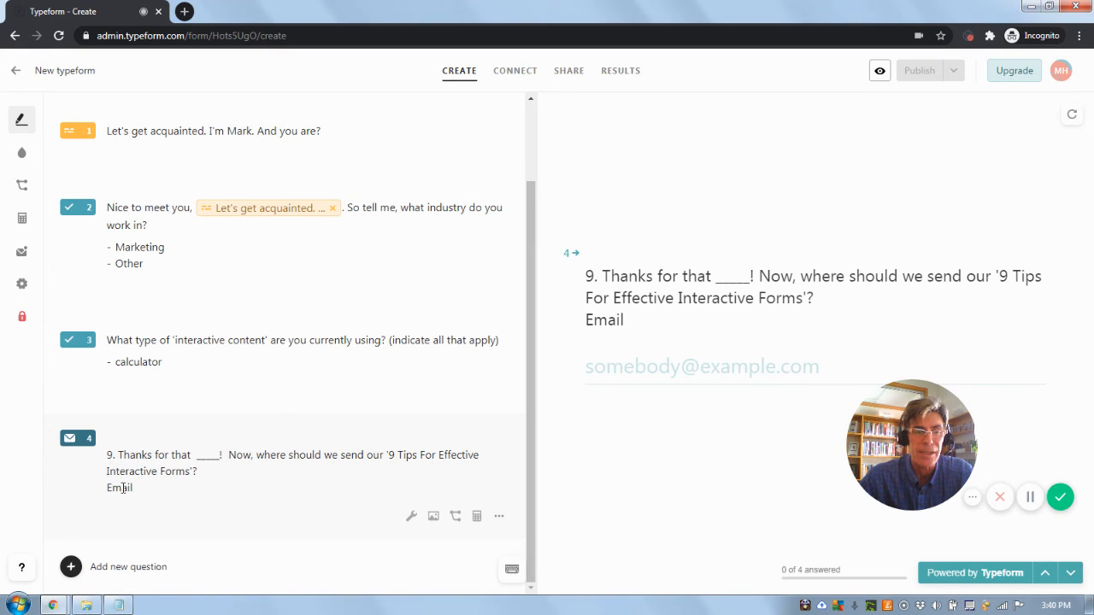
pyautogui.moveTo(124, 488); pyautogui.dragTo(166, 488)
pyautogui.press('BackSpace')
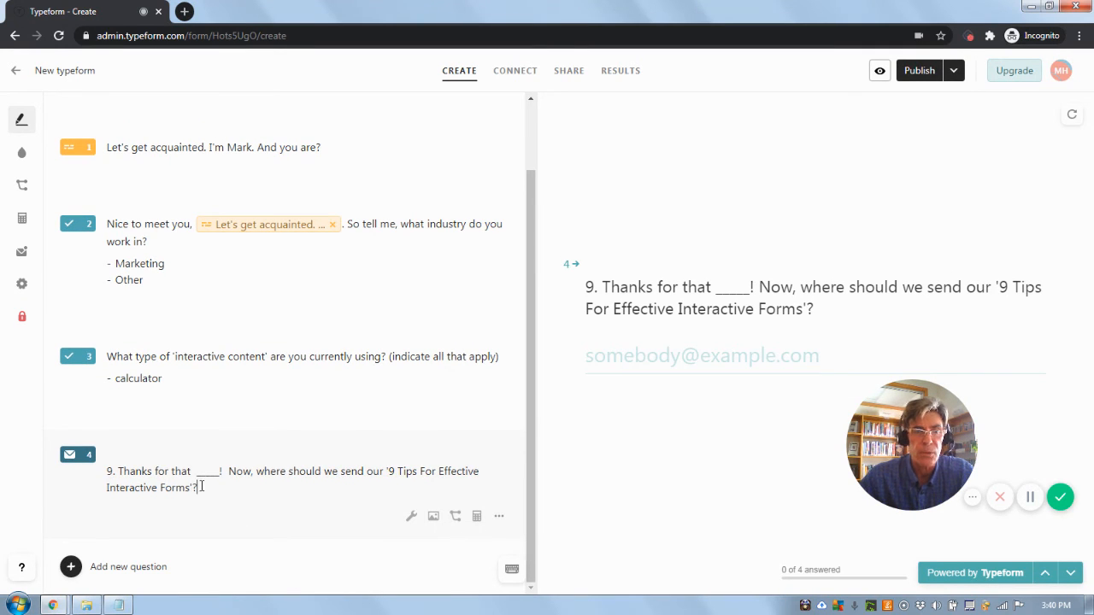
# - Replace the blank after "Thanks for that" in the Email question with information recalled from the "Let's get acquainted" question
pyautogui.click(195, 475)
pyautogui.click(411, 518)
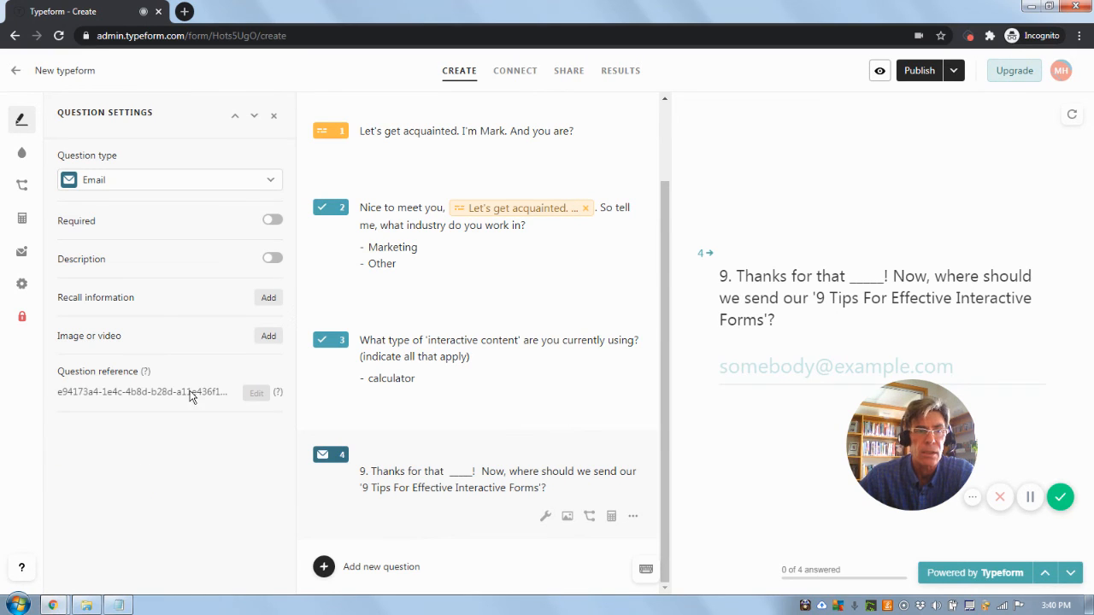
pyautogui.click(268, 300)
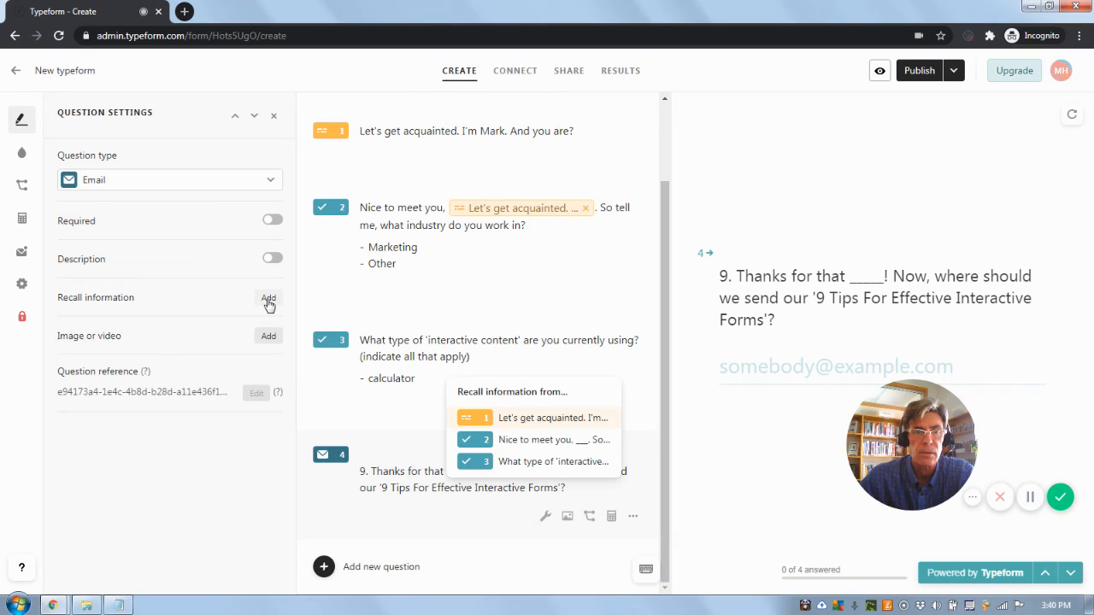
pyautogui.click(489, 422)
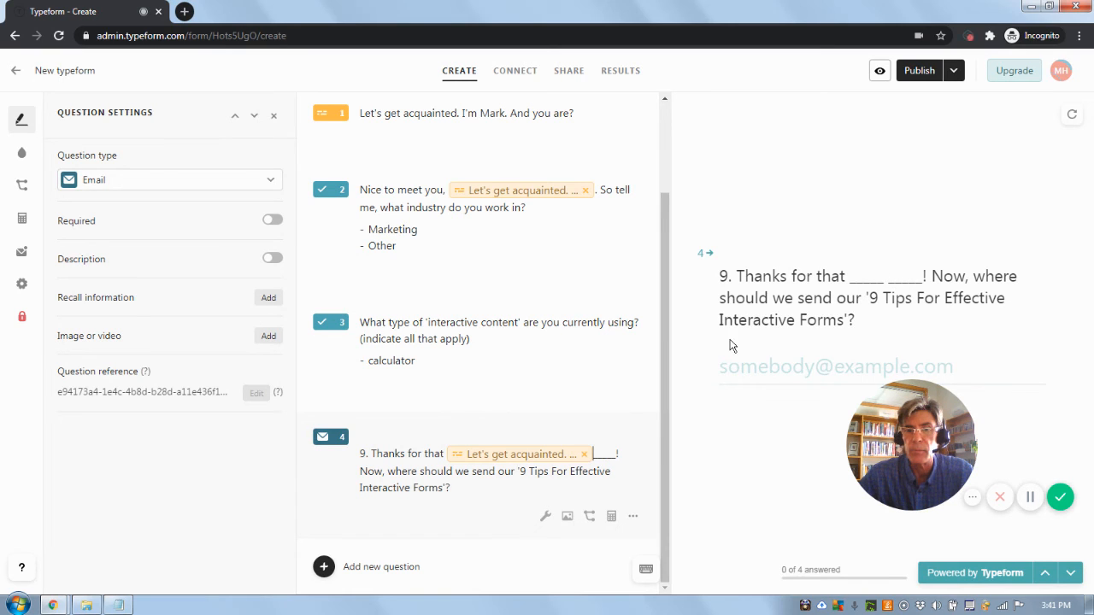
pyautogui.click(684, 436)
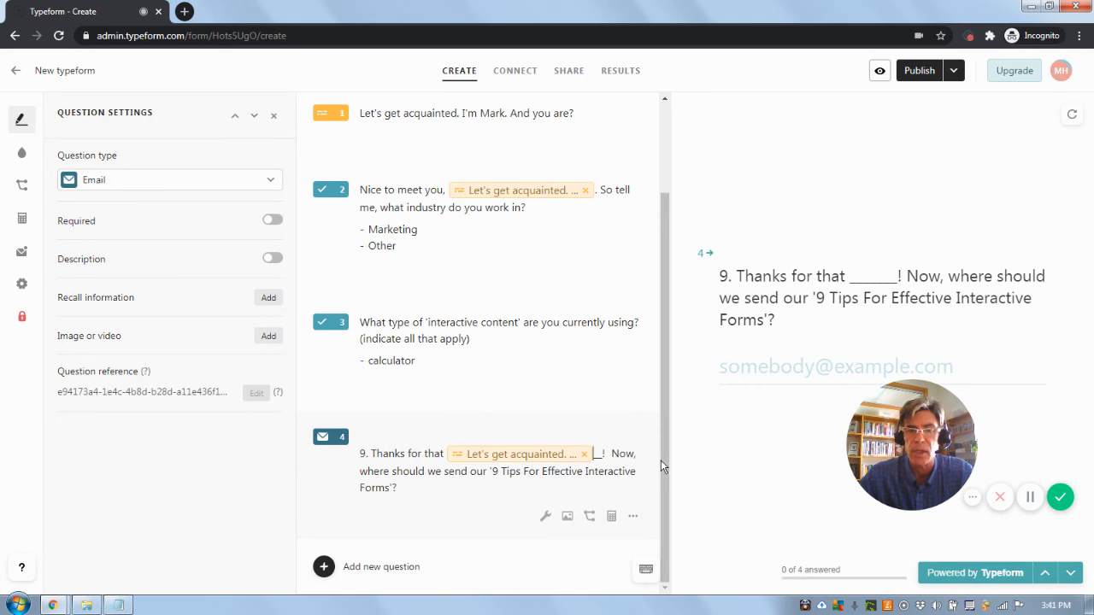
pyautogui.press('Delete')
pyautogui.press('Delete')
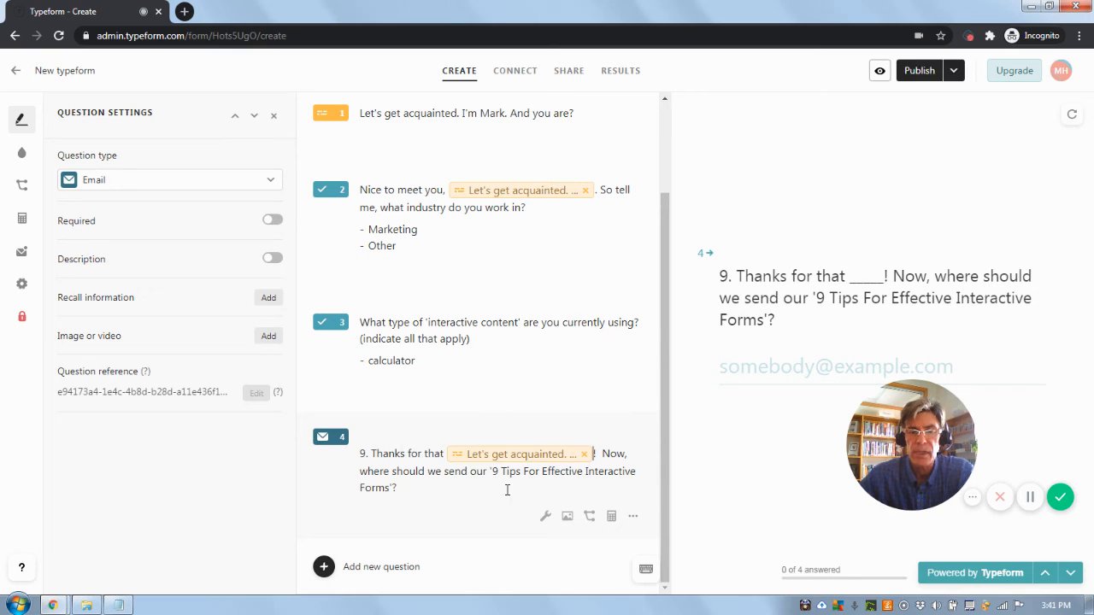
pyautogui.click(764, 366)
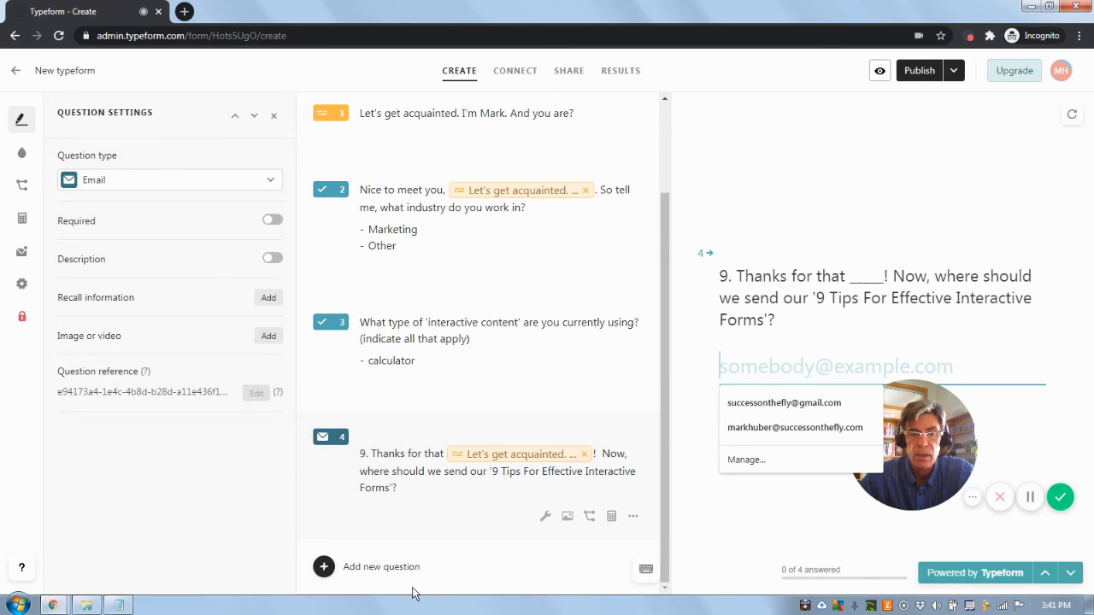
pyautogui.click(1031, 506)
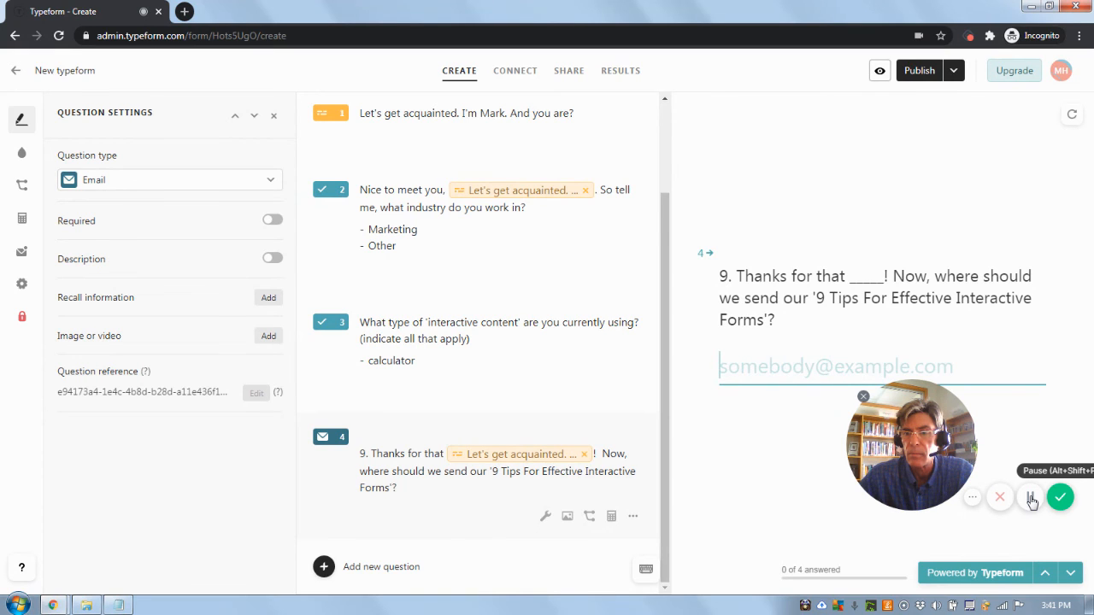
pyautogui.click(1031, 501)
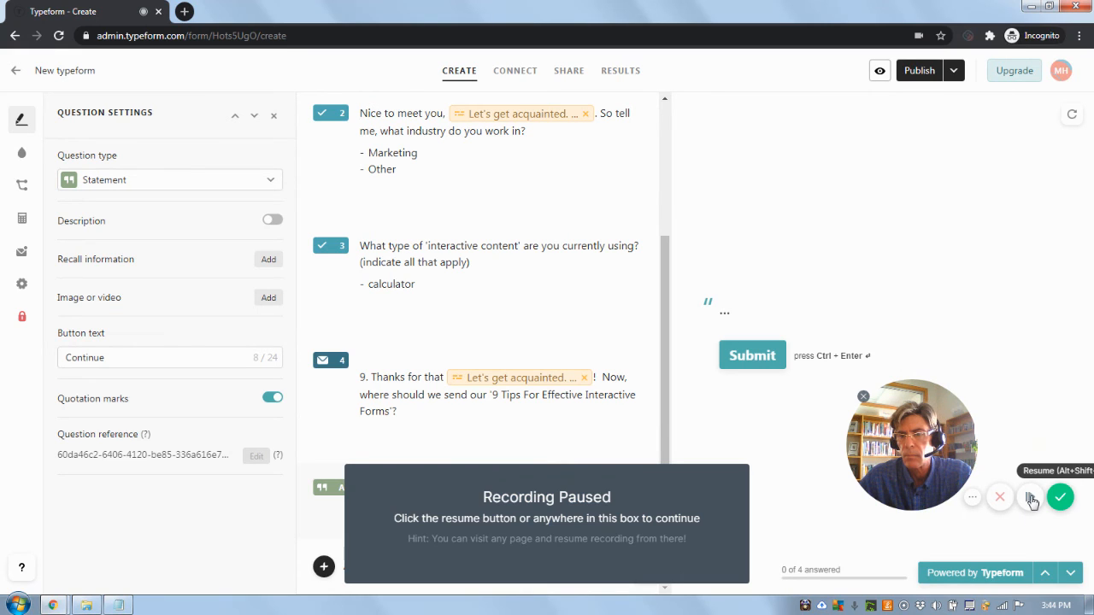
pyautogui.click(1031, 500)
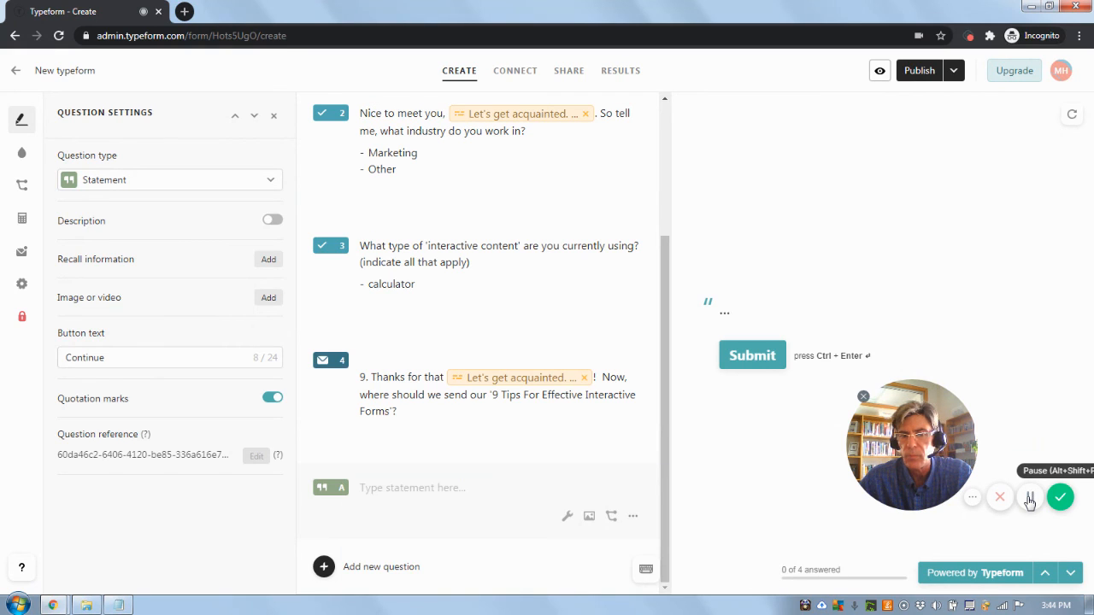
# - Paste "Thanks for sharing your thoughts with us here today! Here's a short vid before you hit the 'Lets go!' button" into the empty Statement
pyautogui.click(400, 489)
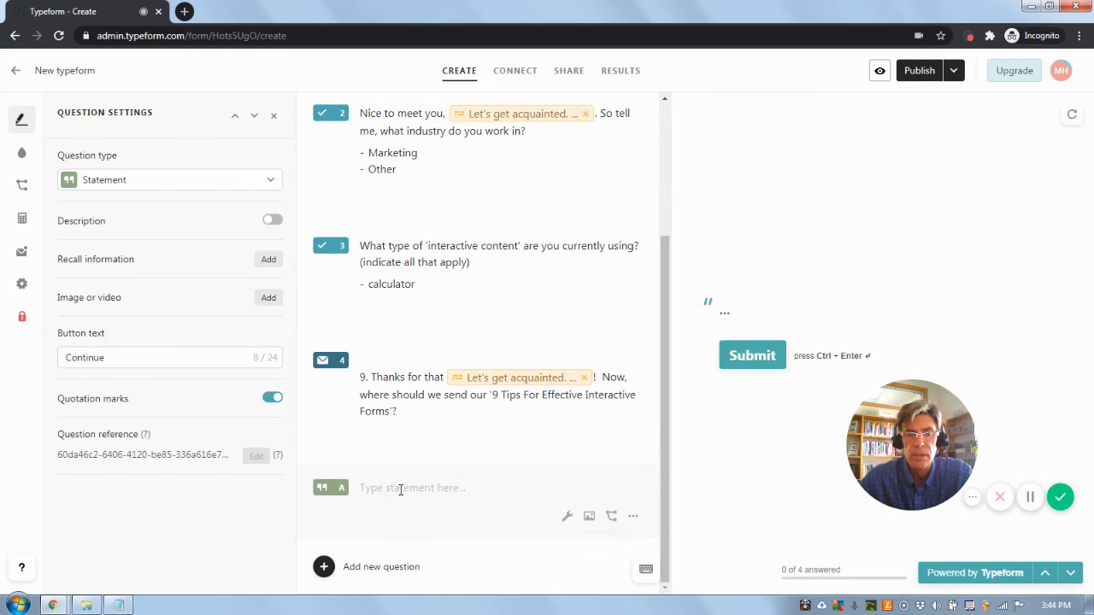
pyautogui.rightClick(400, 489)
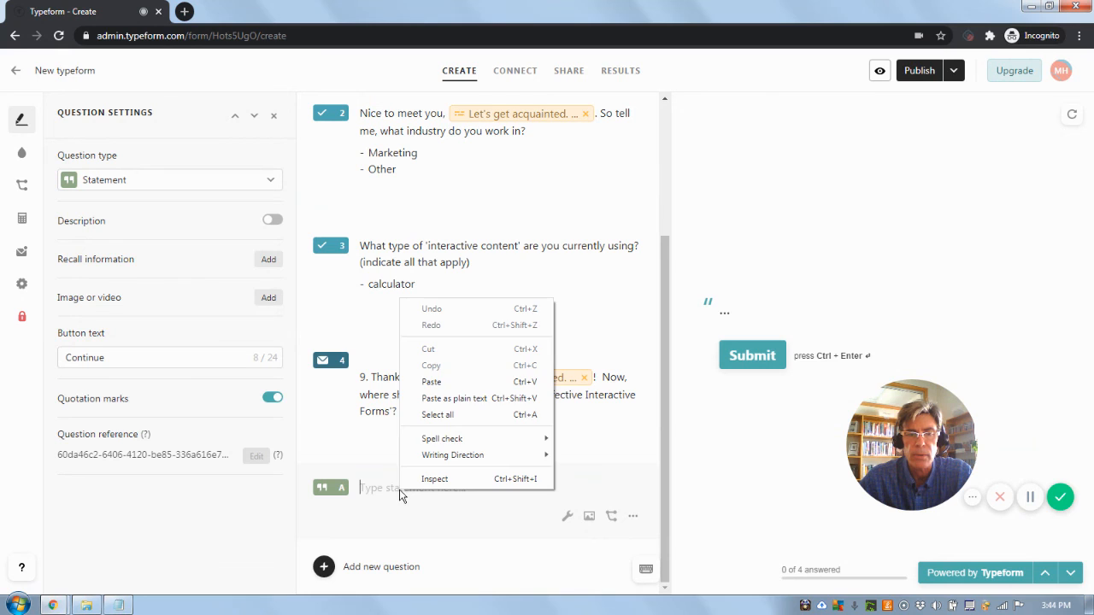
pyautogui.click(432, 382)
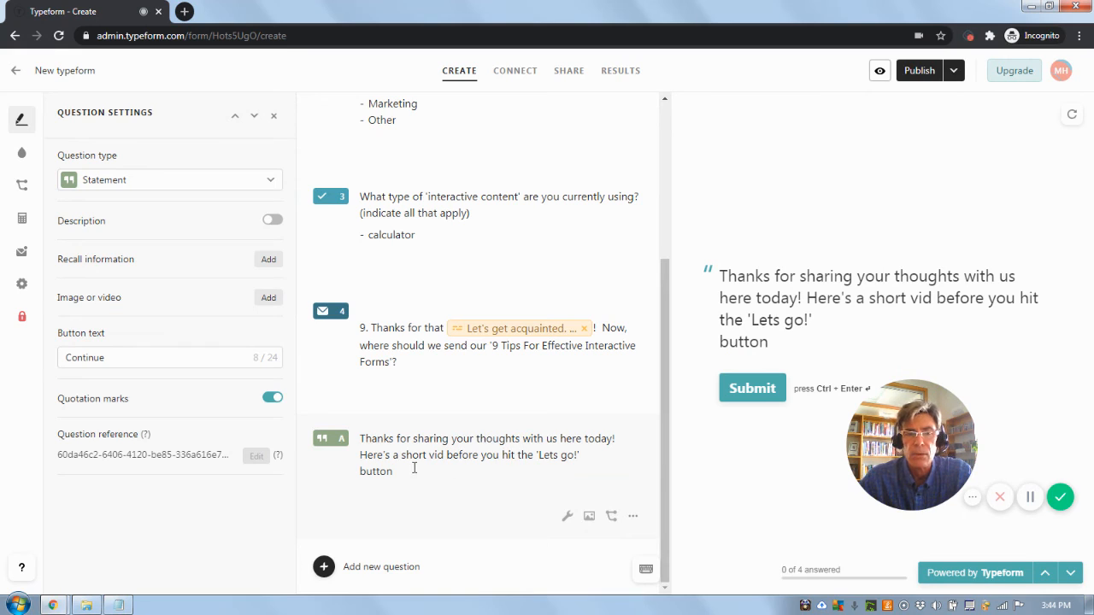
pyautogui.press('Return')
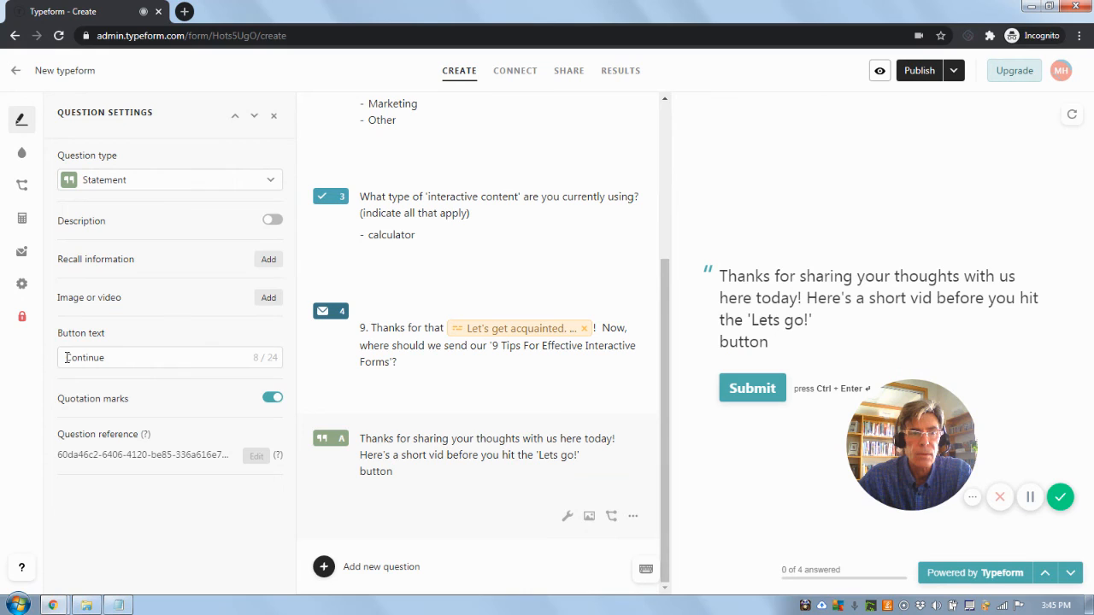
# - Select the Statement's button text "Continue" for editing
pyautogui.moveTo(66, 358); pyautogui.dragTo(126, 360)
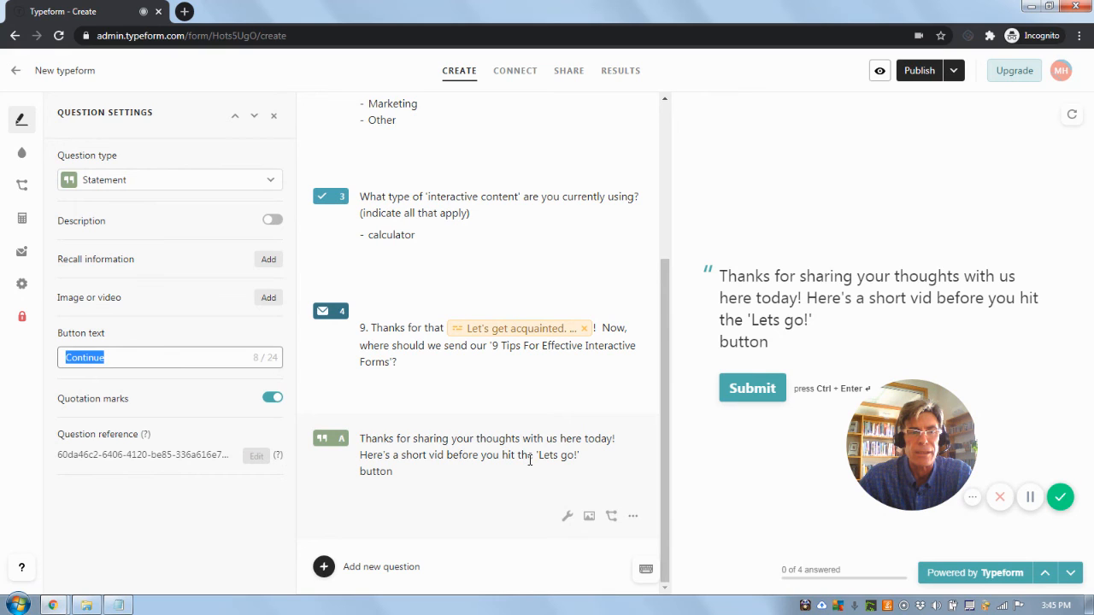
pyautogui.click(1030, 502)
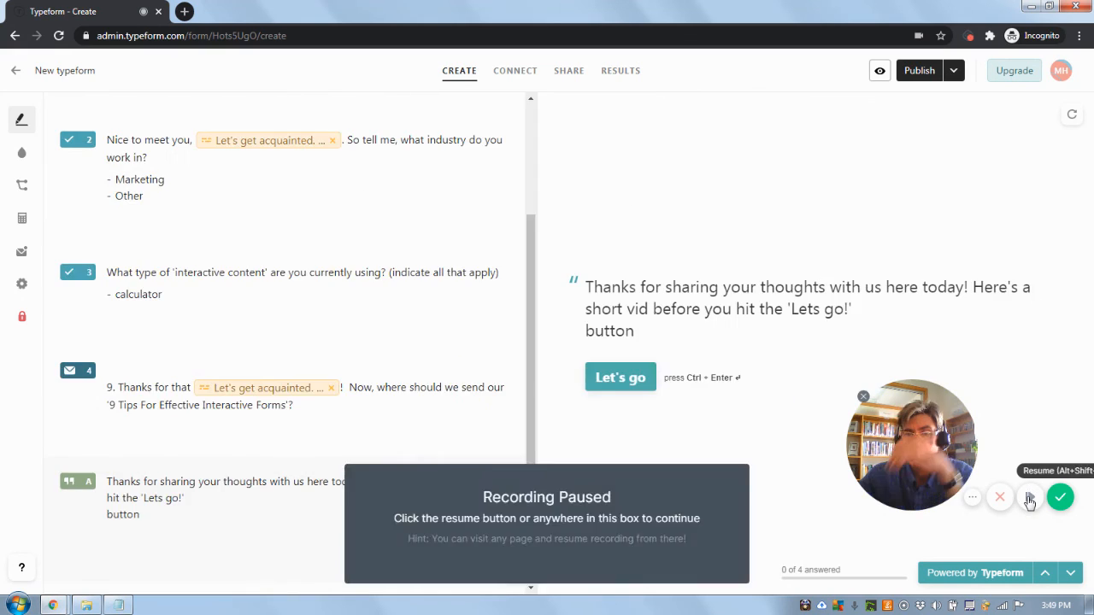
pyautogui.click(1030, 502)
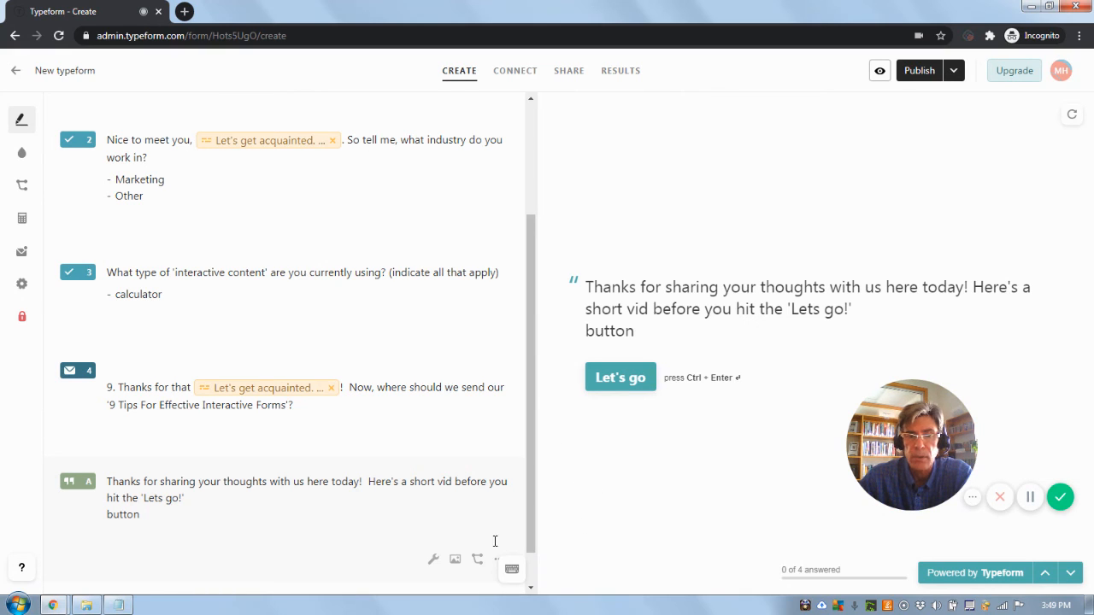
# - Open the closing Statement's settings and start adding an image or video to it
pyautogui.click(434, 562)
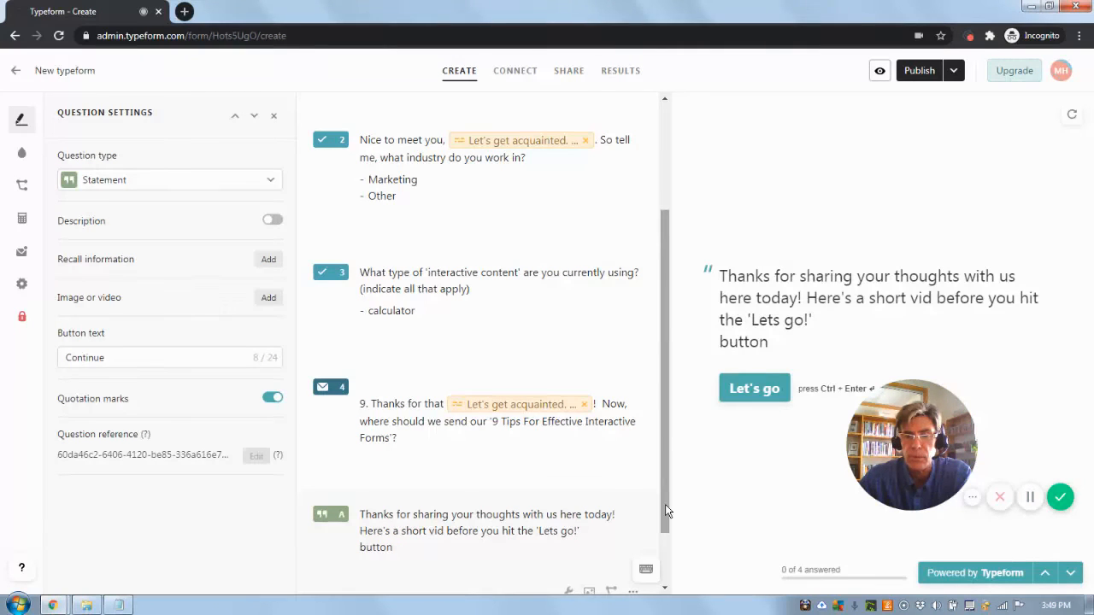
pyautogui.moveTo(667, 511); pyautogui.dragTo(663, 547)
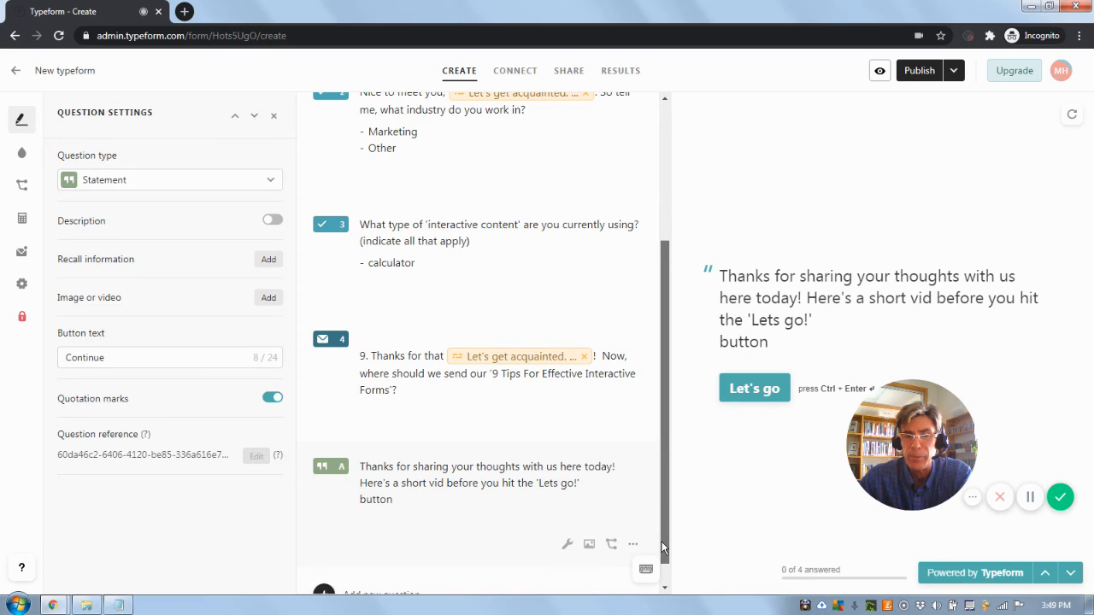
pyautogui.scroll(-1, 658, 513)
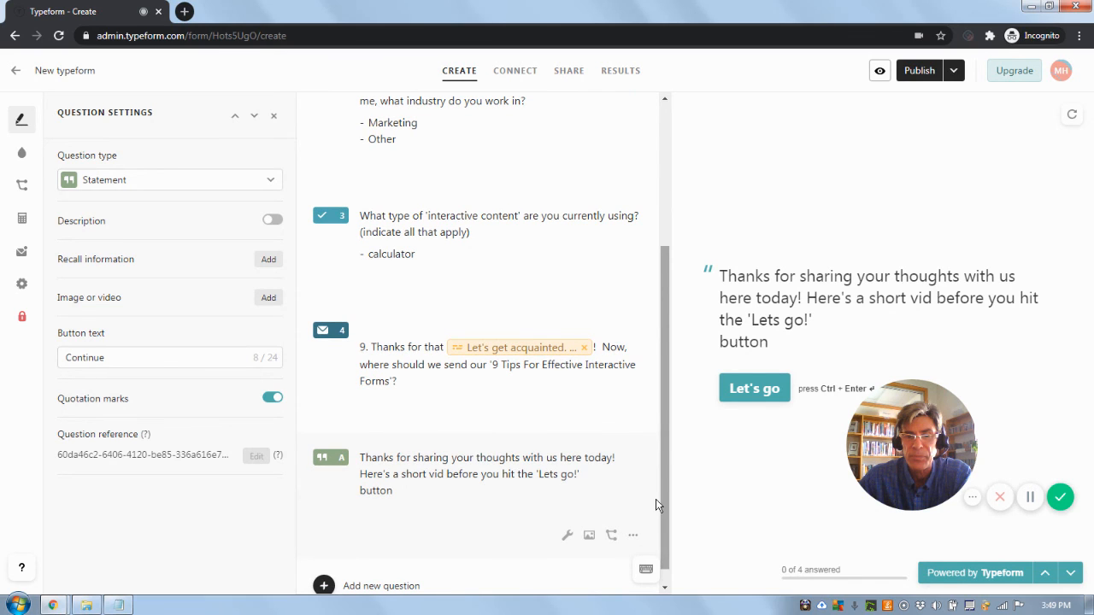
pyautogui.click(1030, 499)
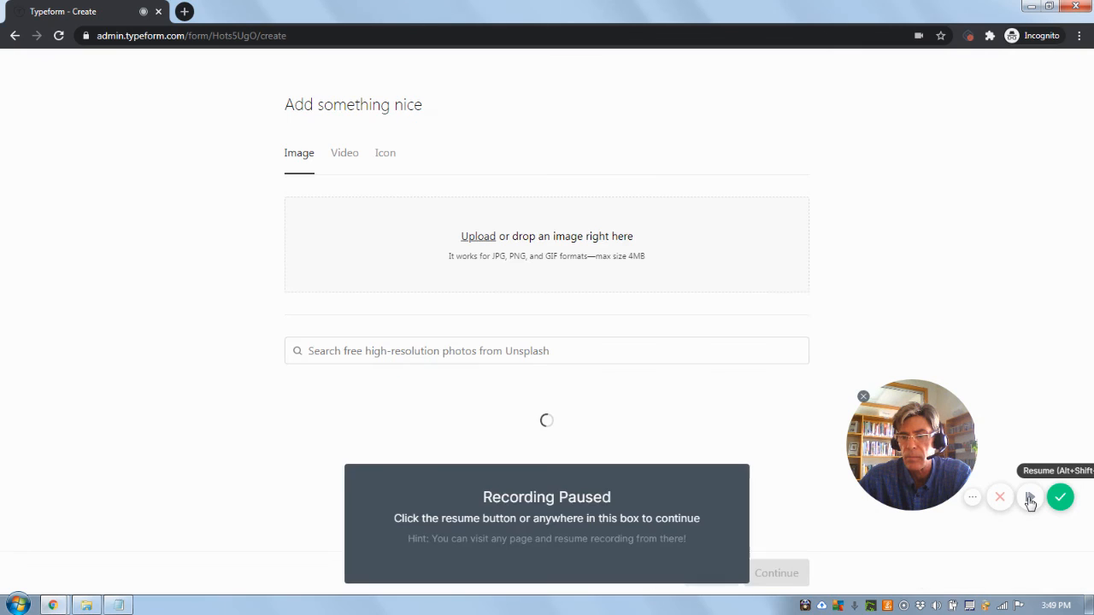
pyautogui.click(1030, 499)
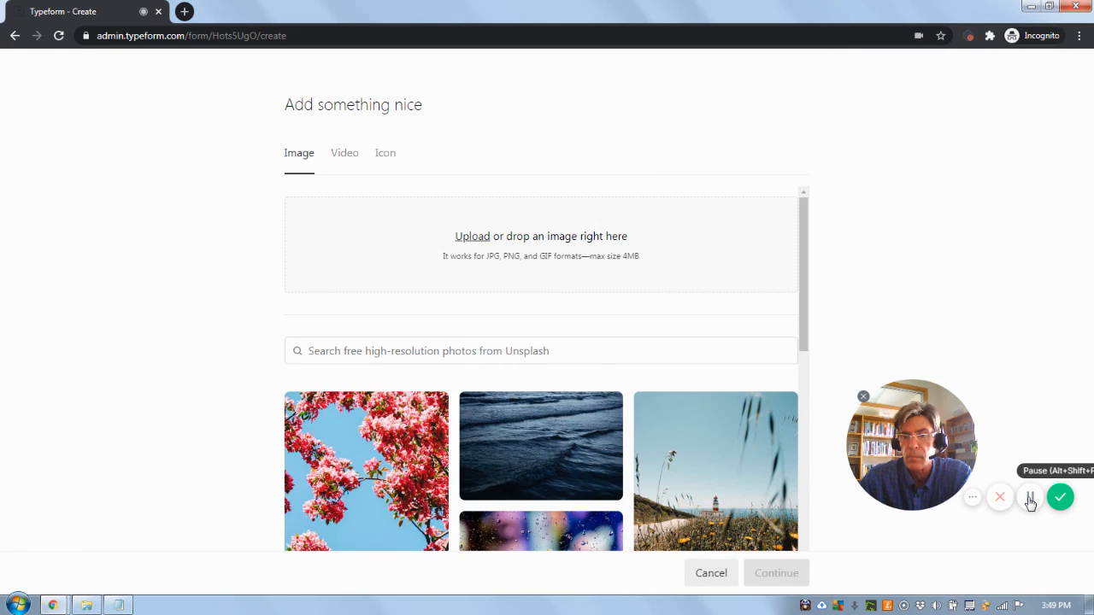
pyautogui.click(345, 158)
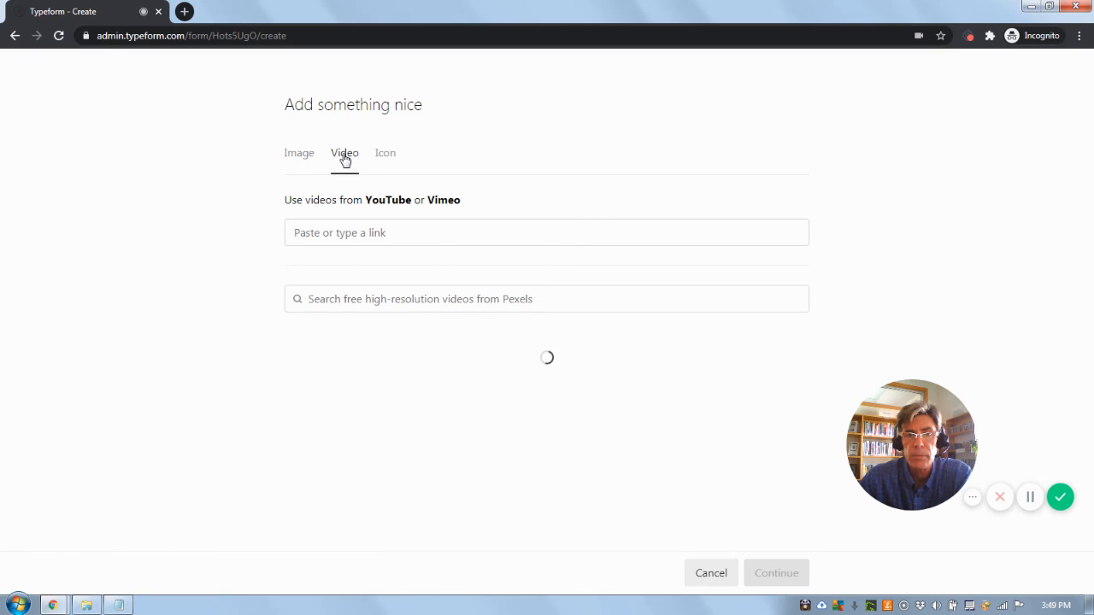
pyautogui.click(362, 238)
pyautogui.rightClick(362, 237)
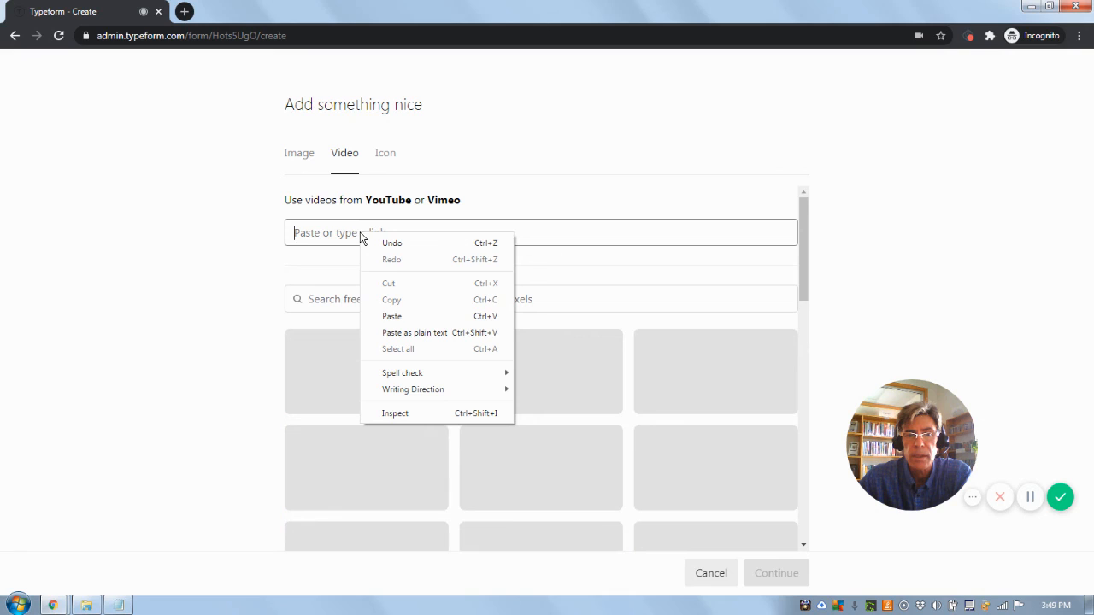
pyautogui.click(384, 317)
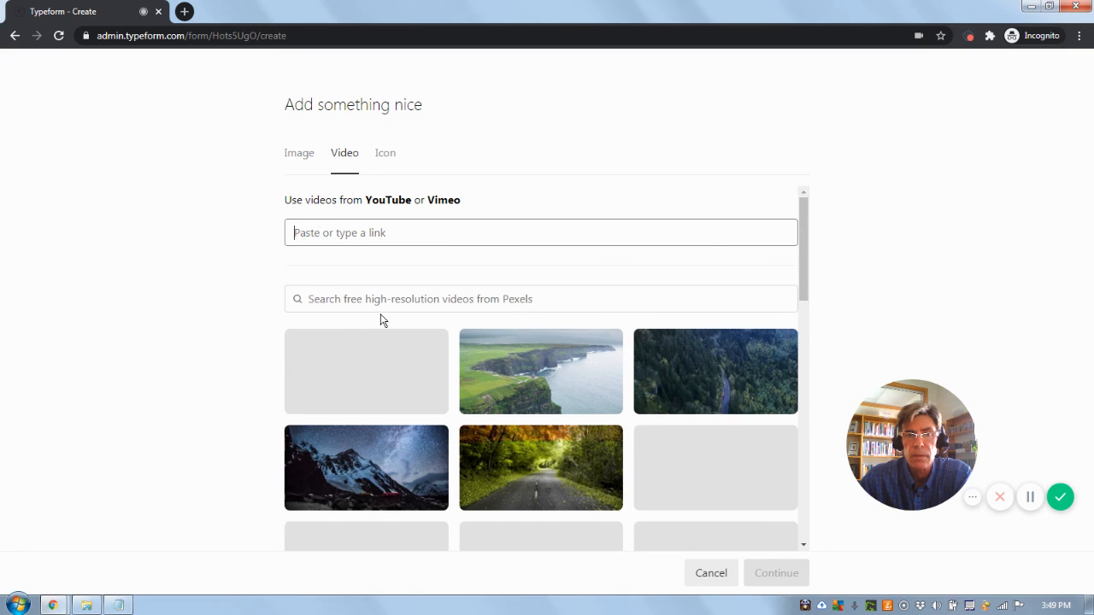
pyautogui.write('https://youtu.be/XDDxLZfC-M4')
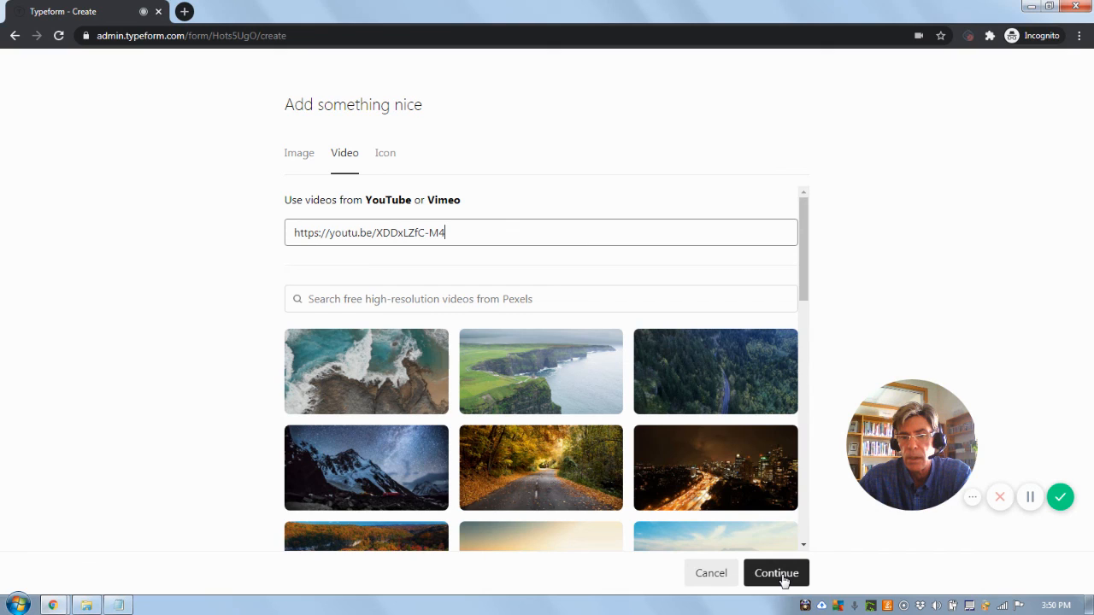
# - Check the Statement's video layout in the desktop and mobile previews and apply the video
pyautogui.click(1031, 499)
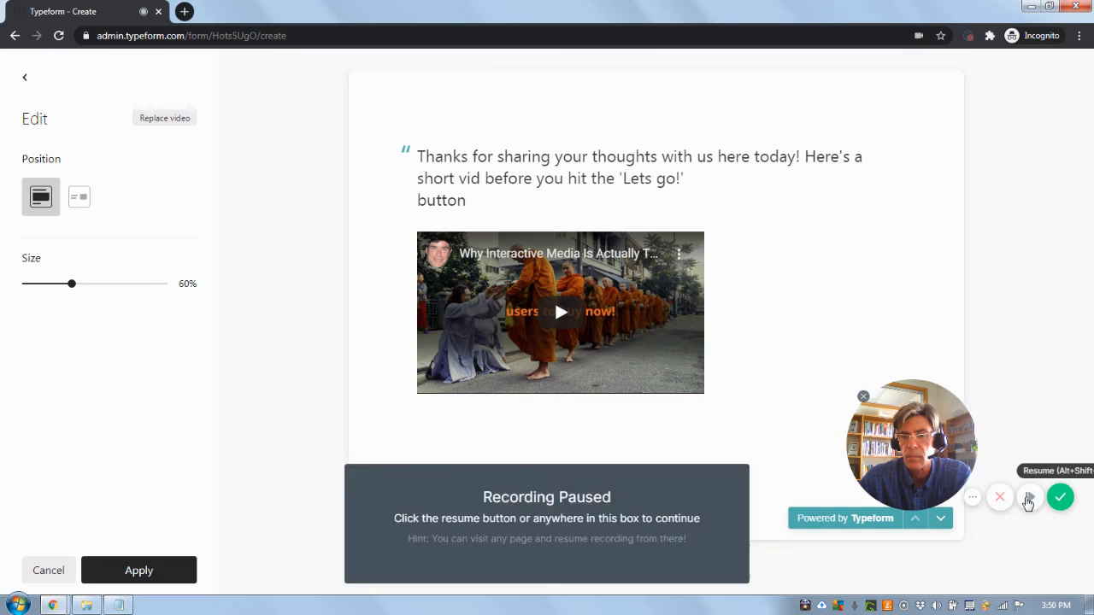
pyautogui.click(1029, 499)
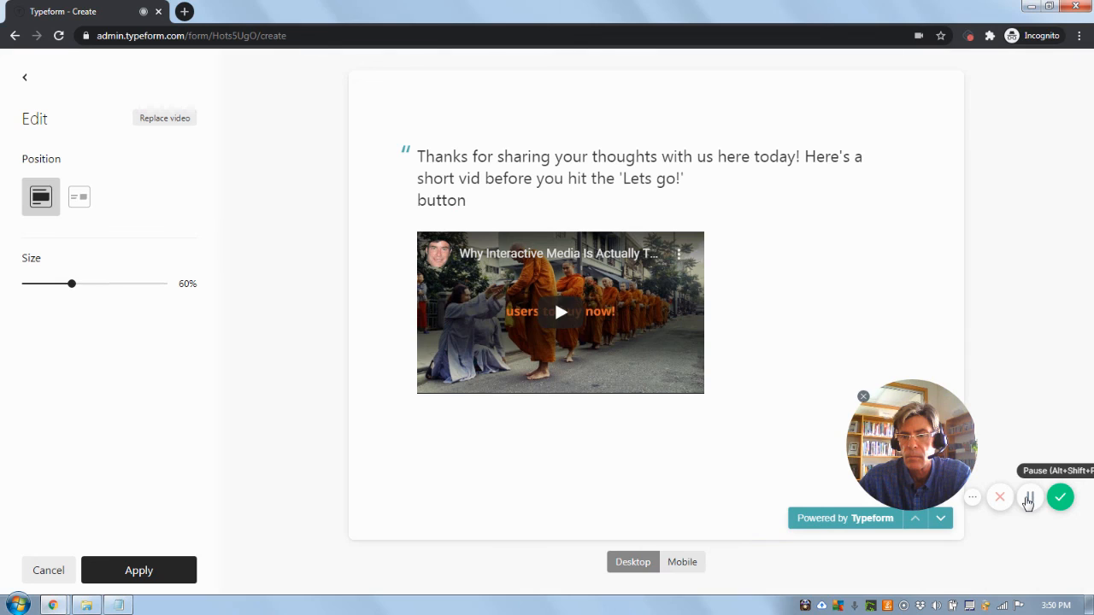
pyautogui.click(141, 577)
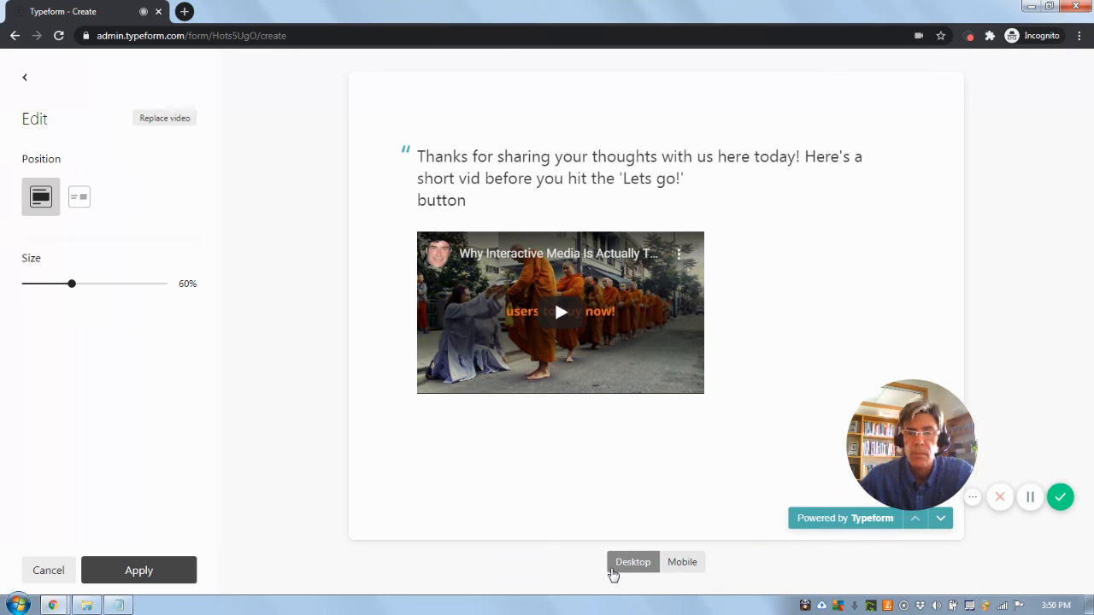
pyautogui.click(678, 568)
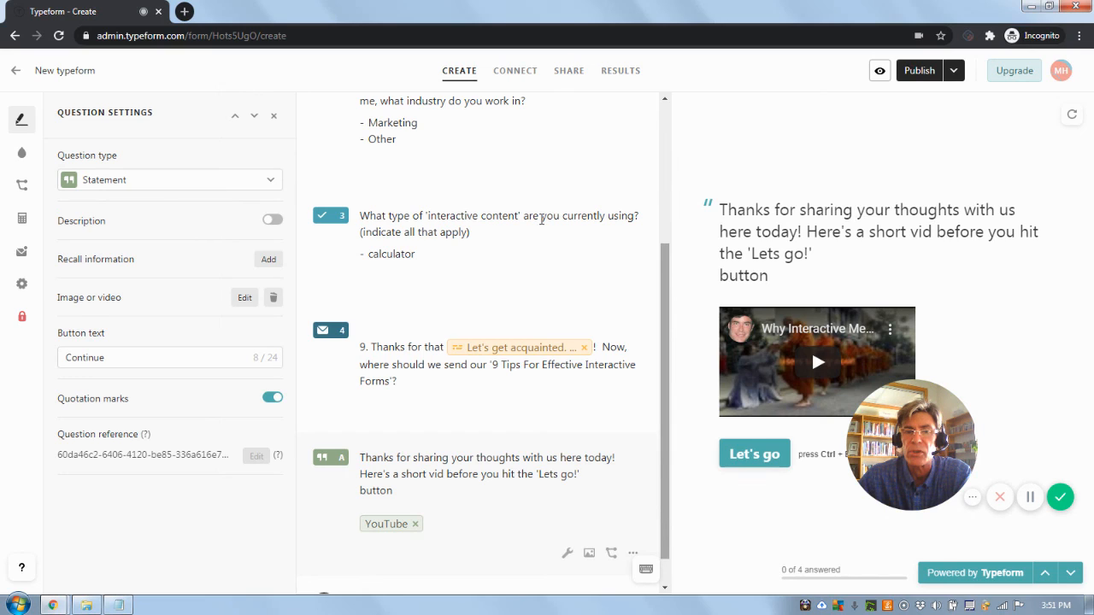
# - Select the Welcome Screen at the start of the form to view its settings and preview
pyautogui.moveTo(541, 219)
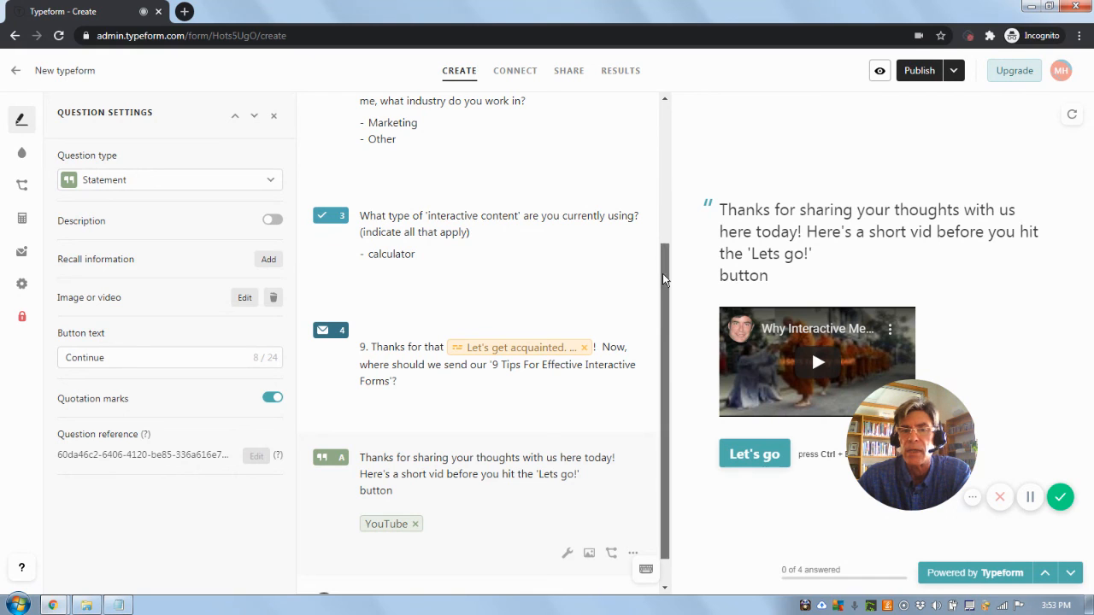
pyautogui.moveTo(670, 267); pyautogui.dragTo(663, 109)
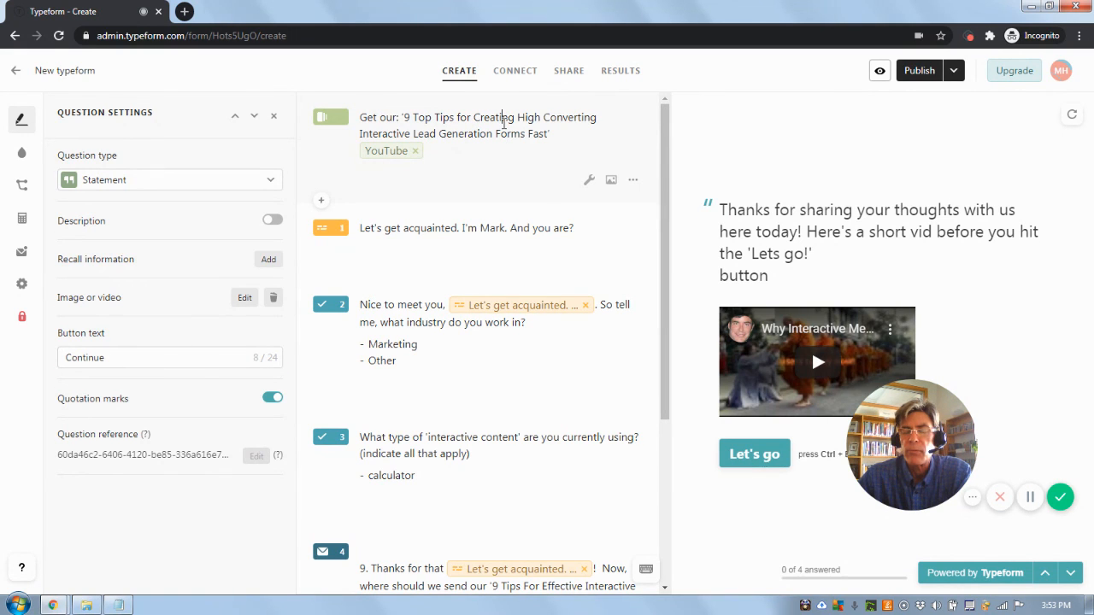
pyautogui.click(503, 120)
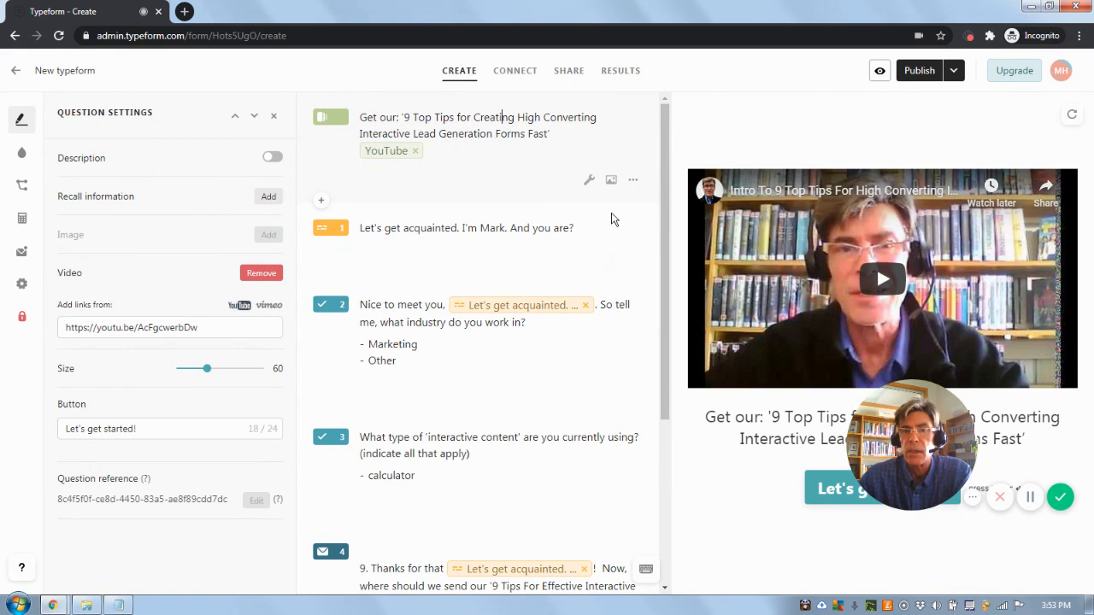